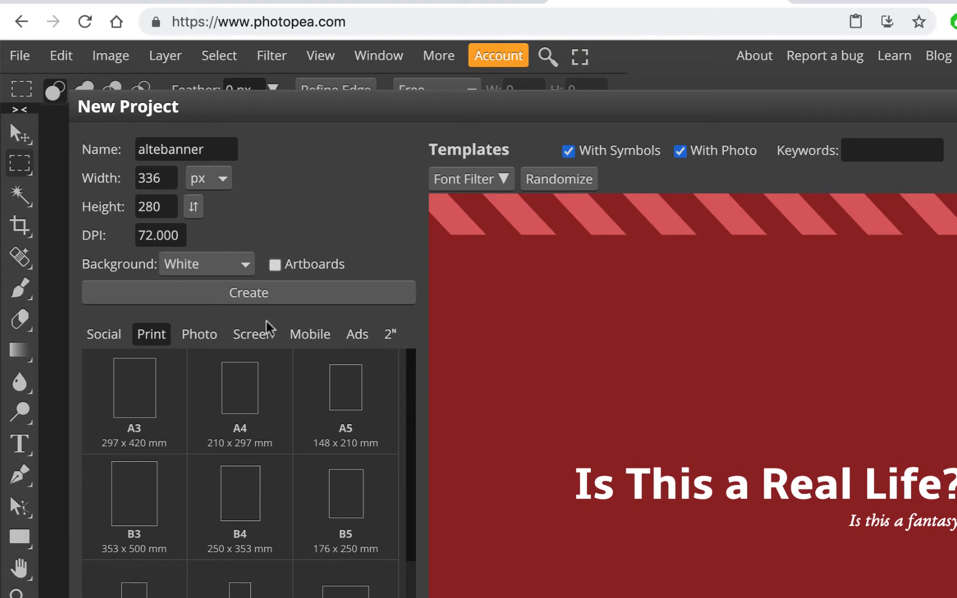
- Create a blank 336 × 280 px Ads-preset document named altead, then zoom in on it
{"action": "left_click", "coordinate": [360, 335]}
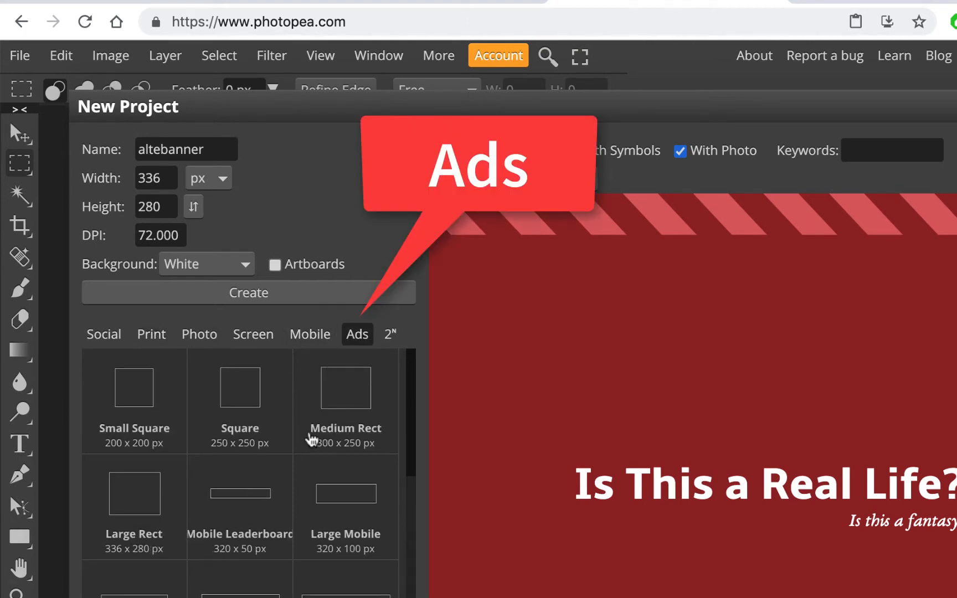
{"action": "scroll", "coordinate": [139, 513], "scroll_direction": "down", "scroll_amount": 1}
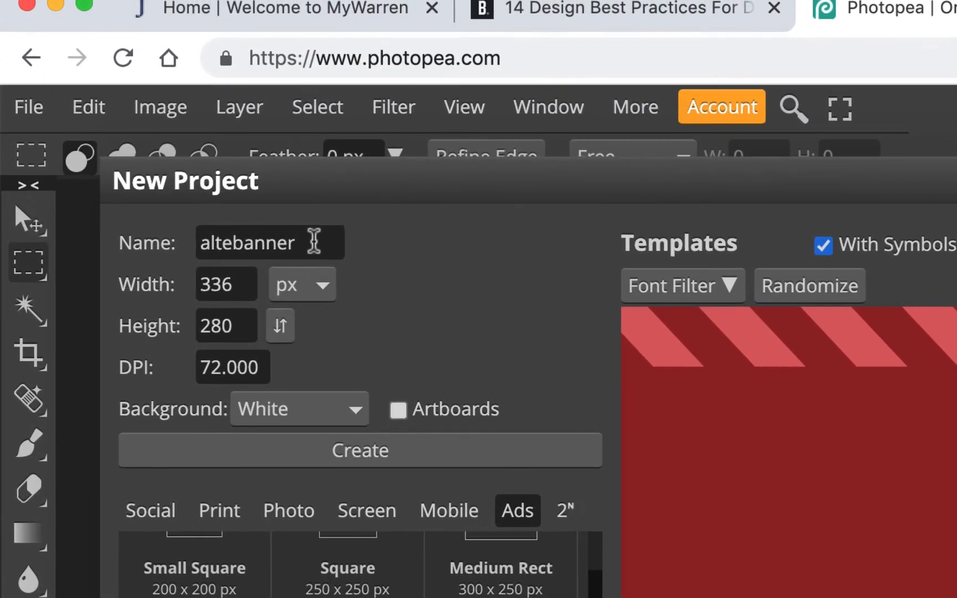
{"action": "left_click_drag", "start_coordinate": [314, 241], "coordinate": [152, 242]}
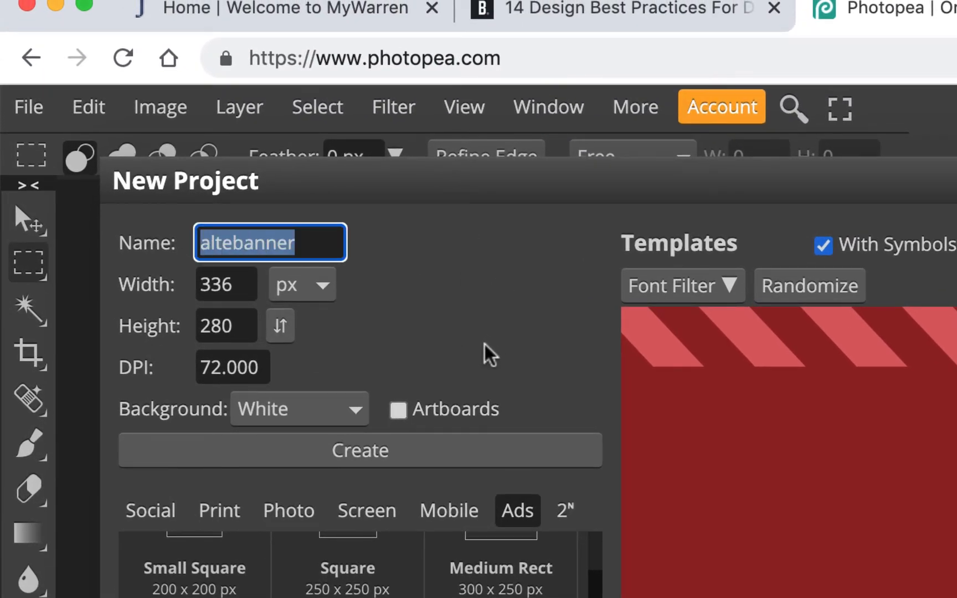
{"action": "left_click", "coordinate": [311, 242]}
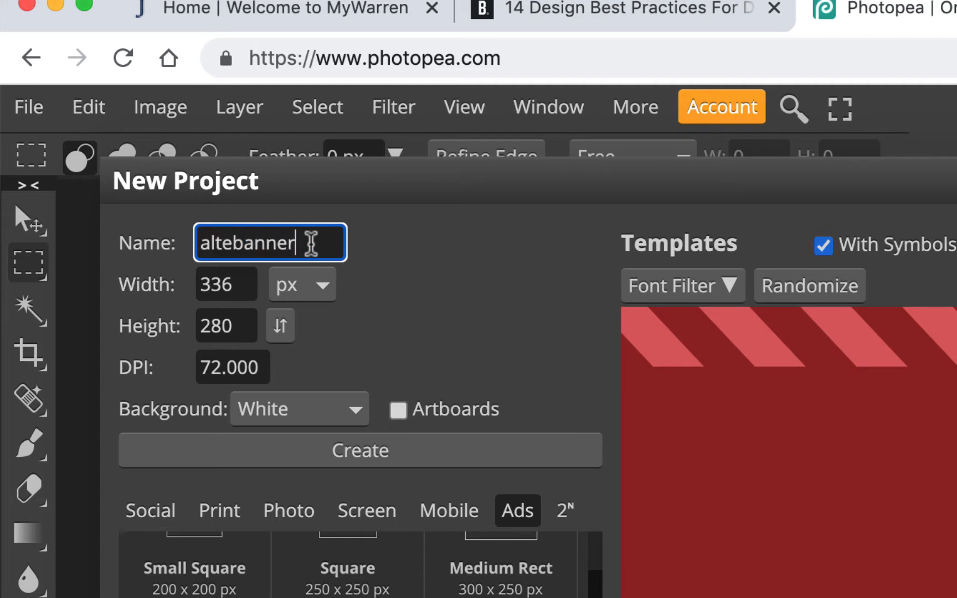
{"action": "double_click", "coordinate": [311, 242]}
{"action": "type", "text": "al"}
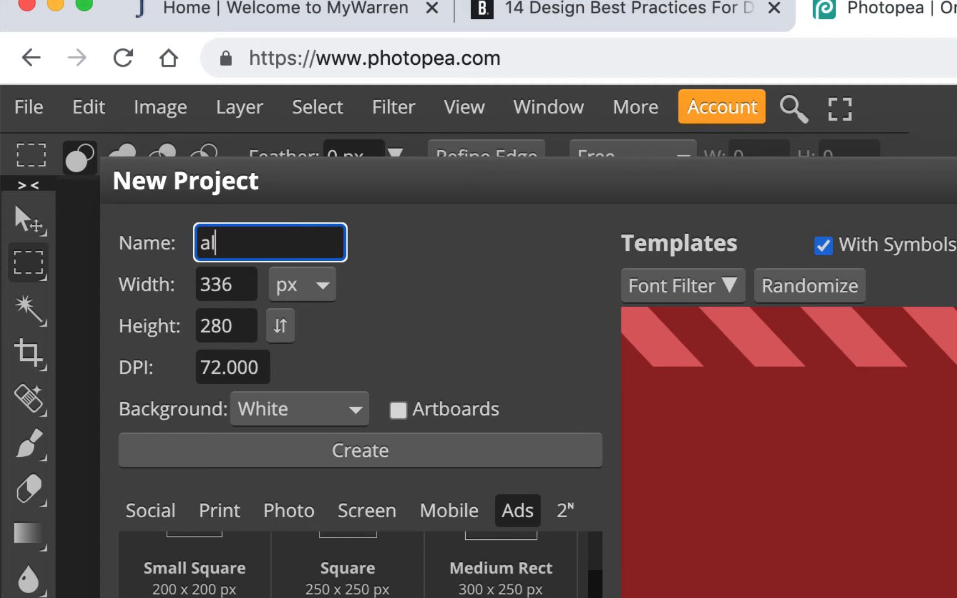
{"action": "type", "text": "tead"}
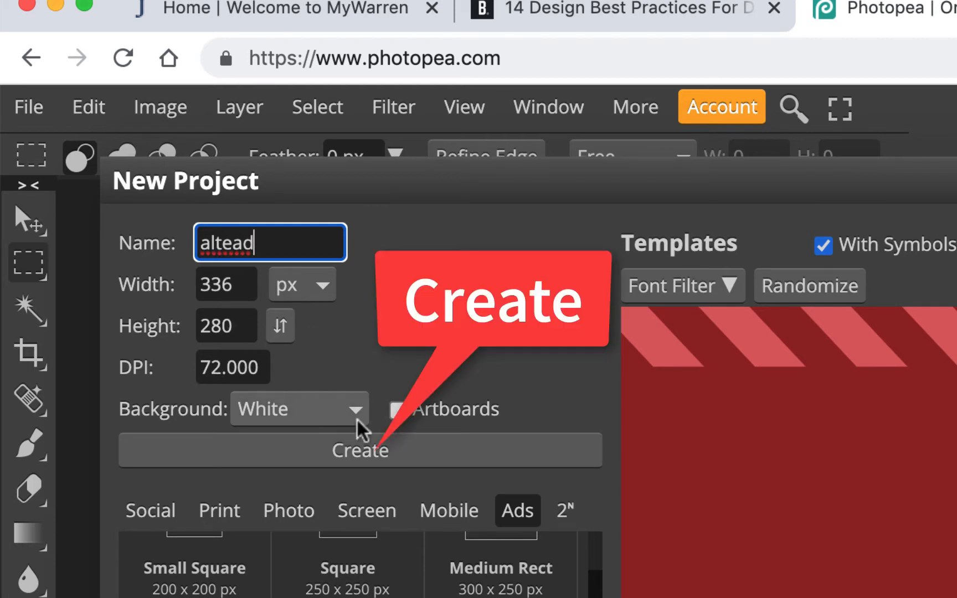
{"action": "left_click", "coordinate": [370, 453]}
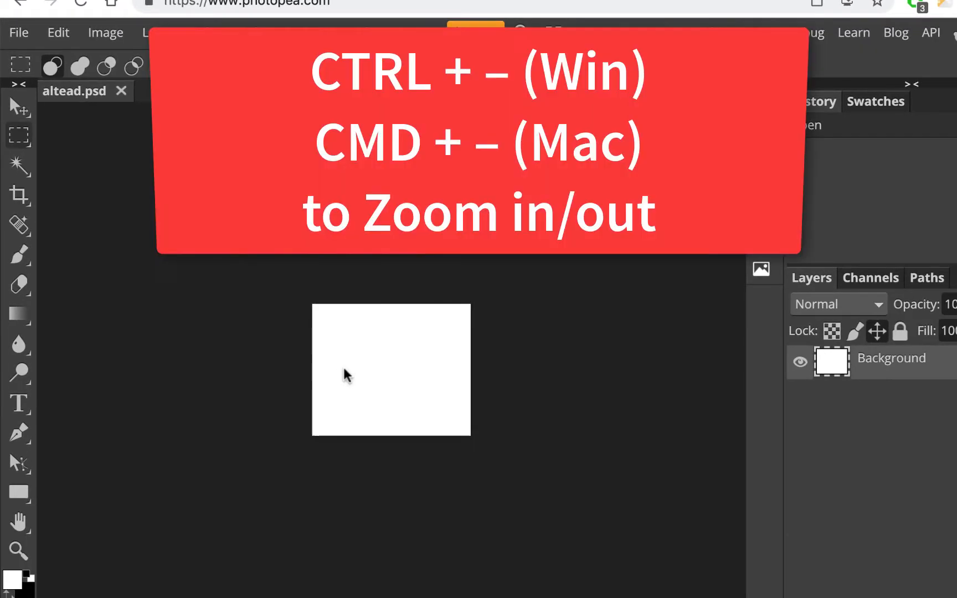
{"action": "key", "text": "super+equal"}
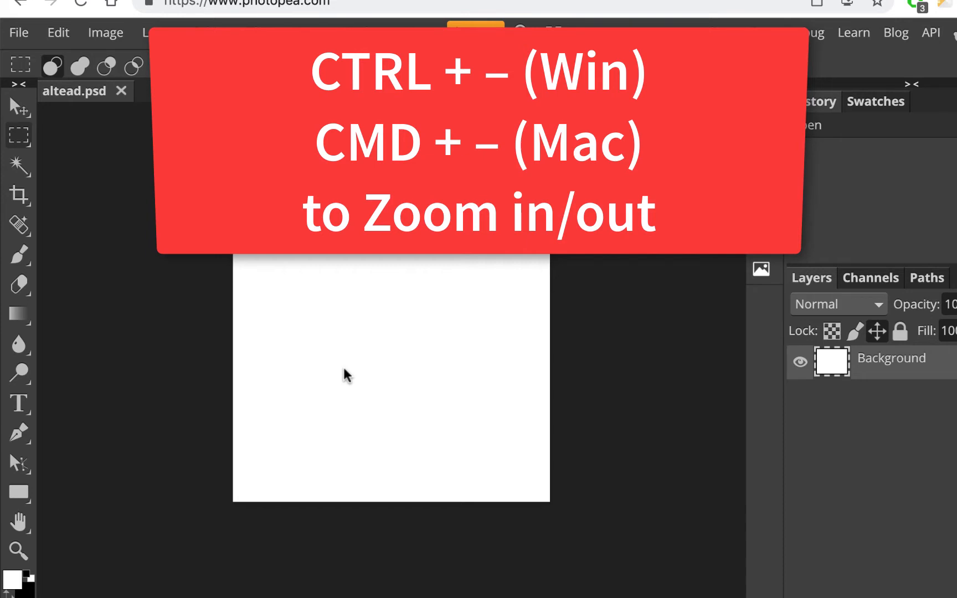
{"action": "key", "text": "super+equal"}
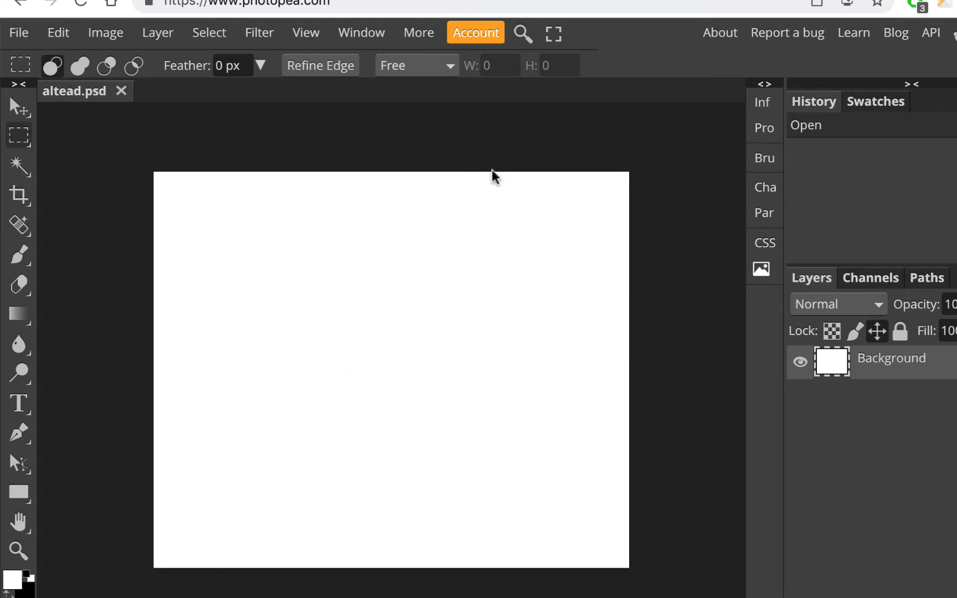
- Bring up the jeff-alte-examples logo sheet in Gravit Designer
{"action": "left_click", "coordinate": [809, 1]}
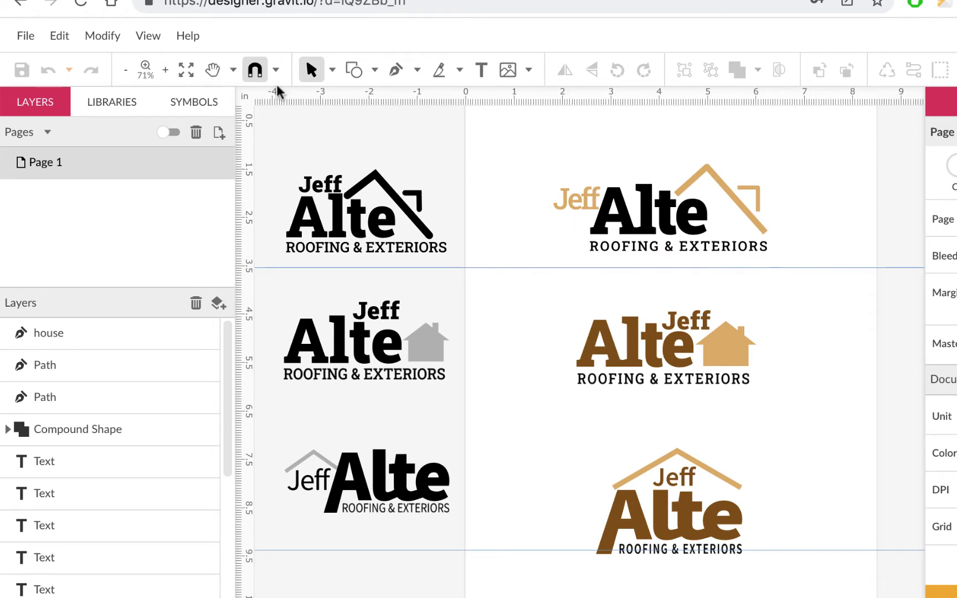
- Make a new Gravit design 336 px wide and 280 px high
{"action": "left_click", "coordinate": [24, 37]}
{"action": "left_click", "coordinate": [82, 71]}
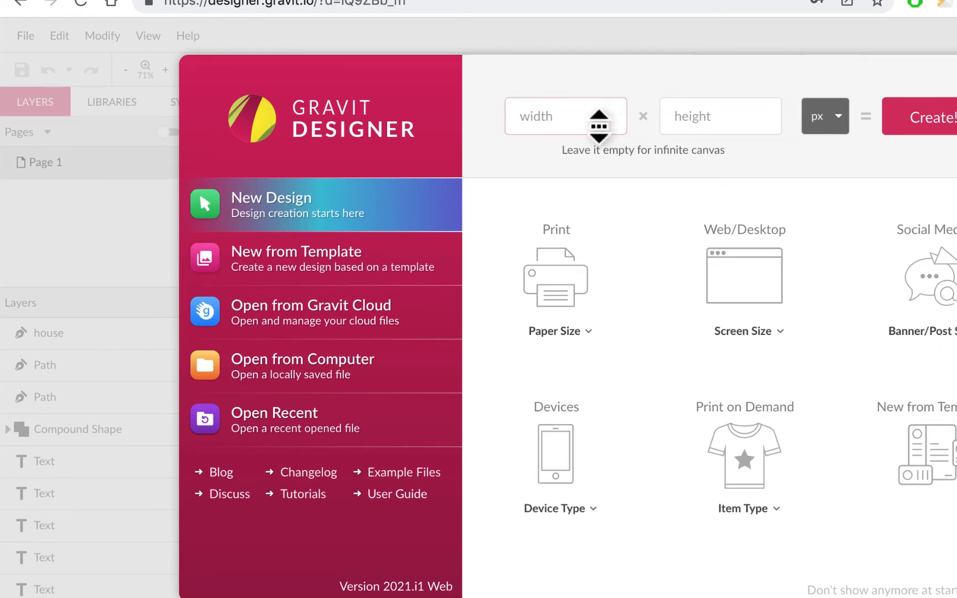
{"action": "left_click", "coordinate": [583, 115]}
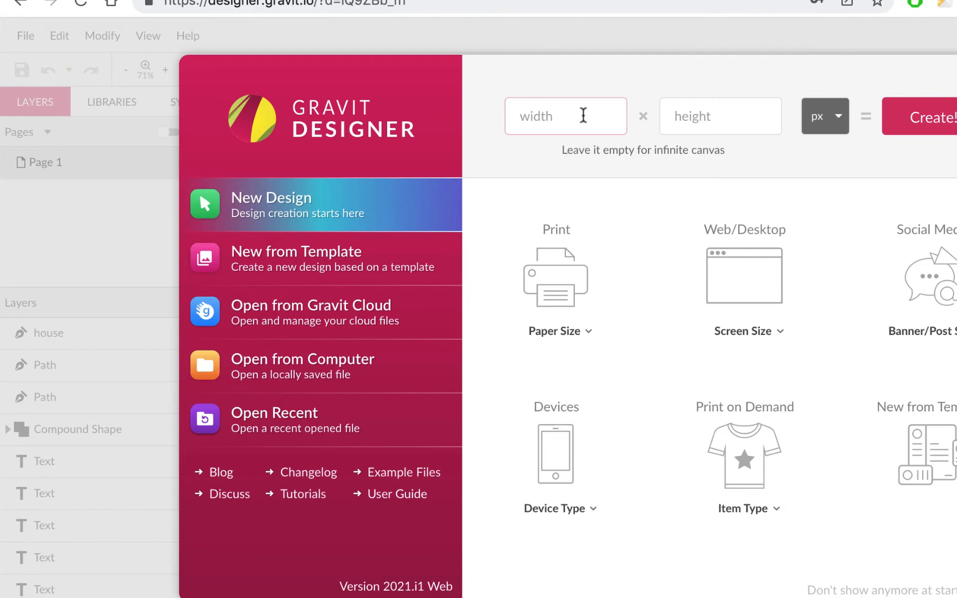
{"action": "type", "text": "336"}
{"action": "left_click", "coordinate": [526, 1]}
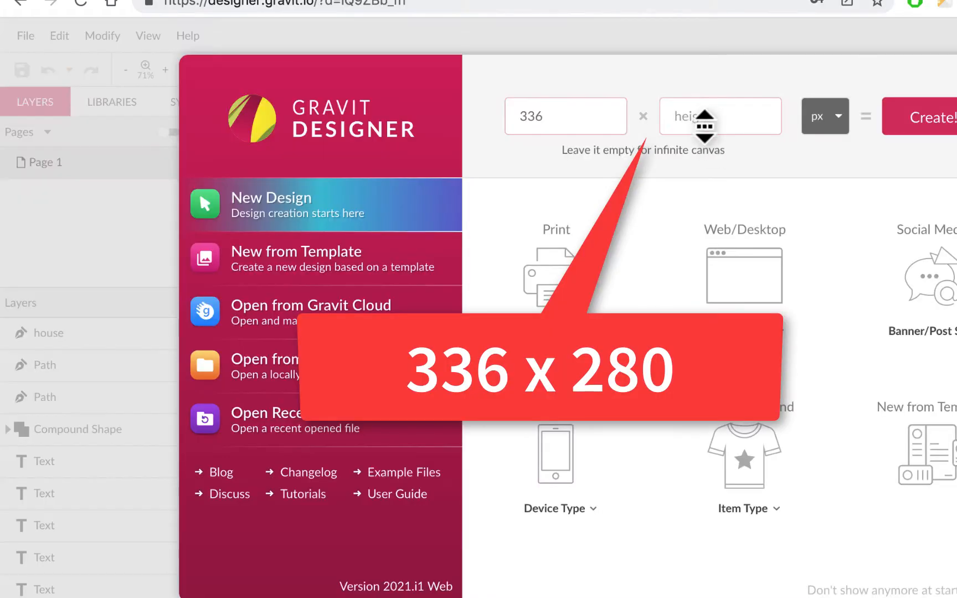
{"action": "left_click", "coordinate": [705, 123]}
{"action": "type", "text": "2"}
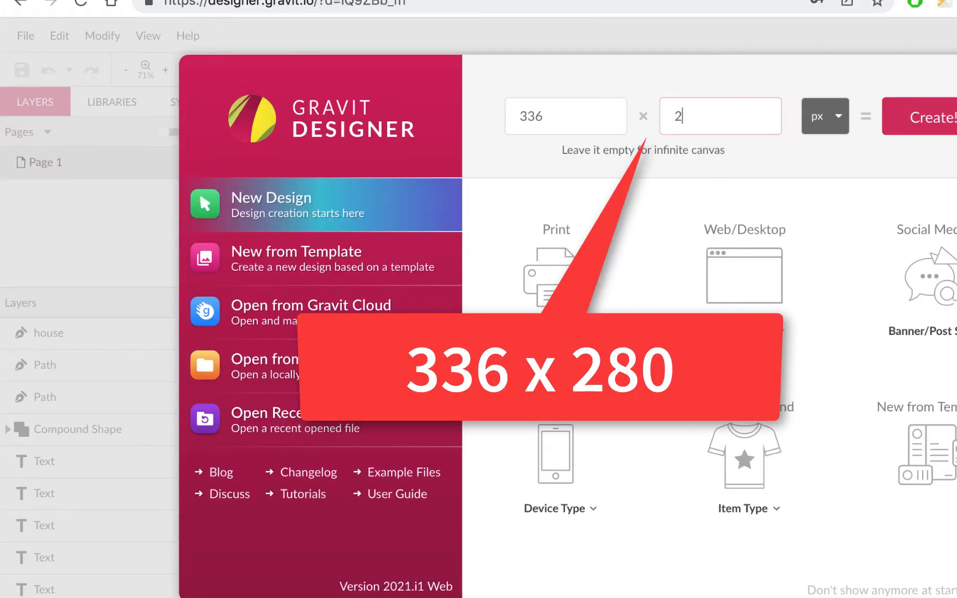
{"action": "type", "text": "80"}
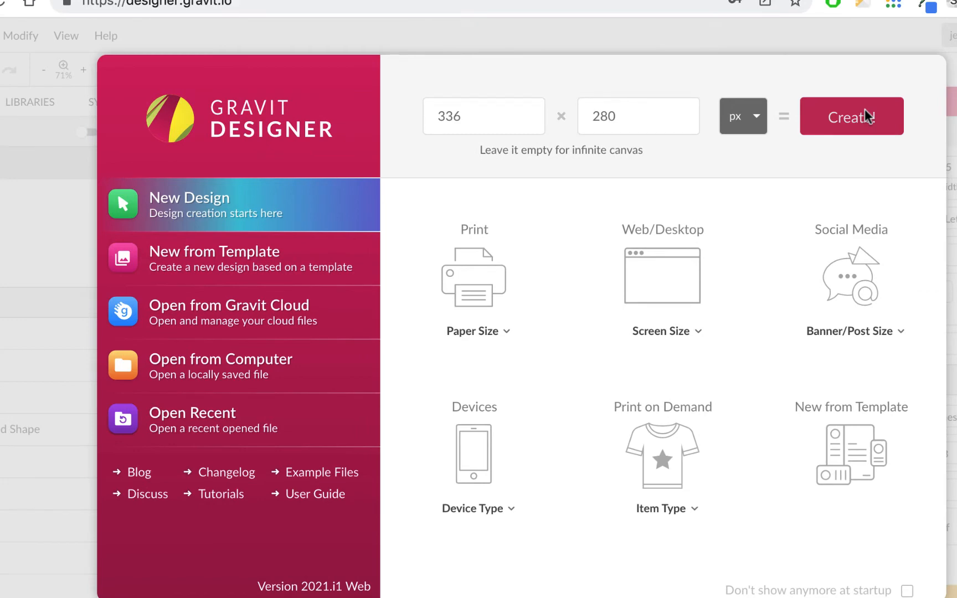
{"action": "left_click", "coordinate": [868, 117]}
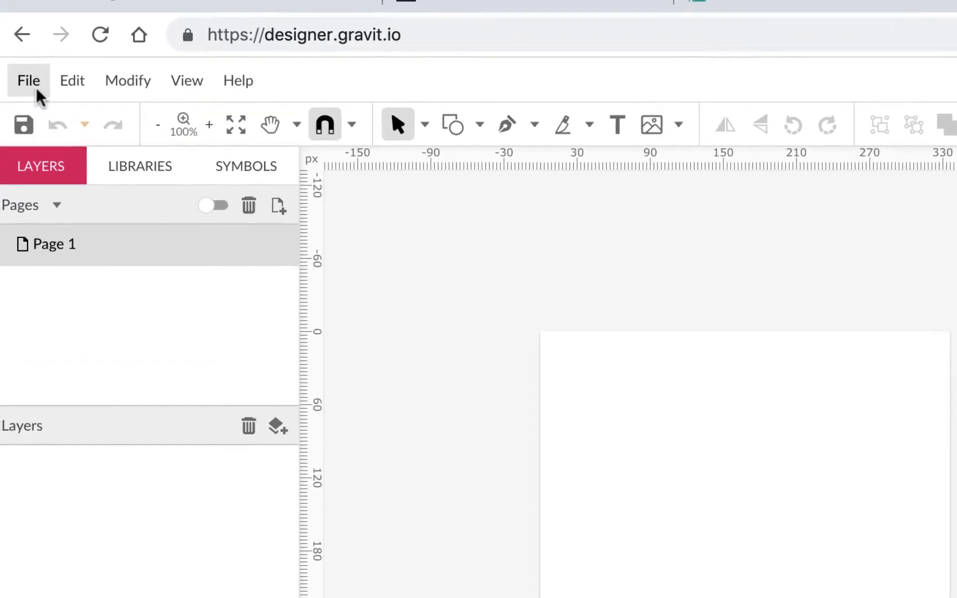
- Save the design to the cloud in the grd131 folder as ex11-alte-ad-336 plus the author's suffix
{"action": "left_click", "coordinate": [36, 89]}
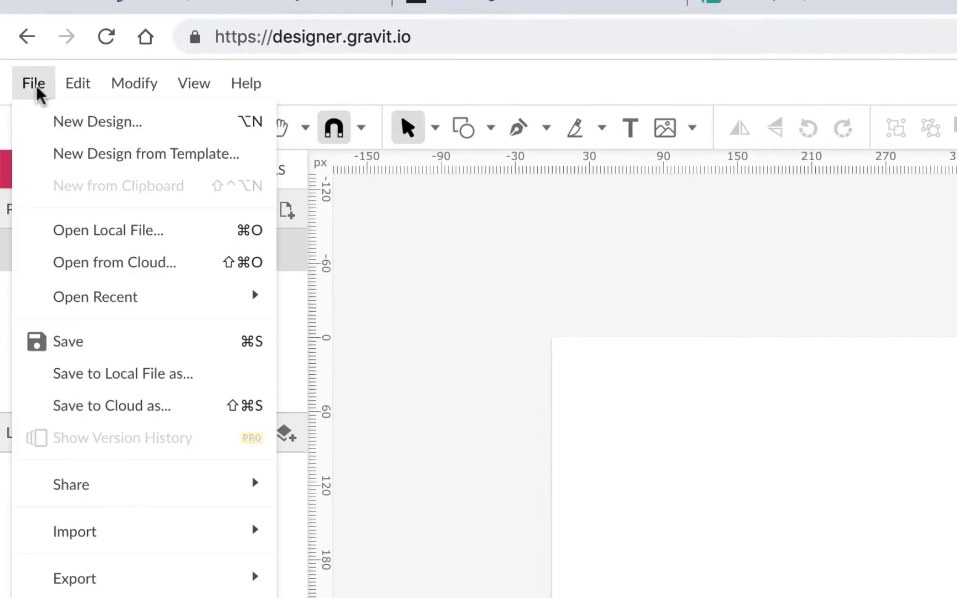
{"action": "left_click", "coordinate": [121, 406]}
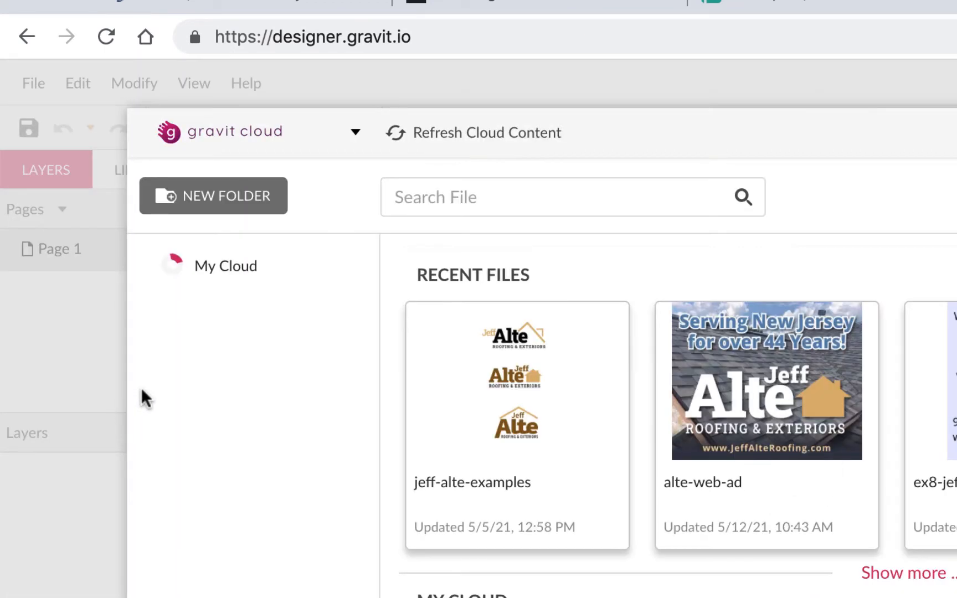
{"action": "left_click", "coordinate": [244, 358]}
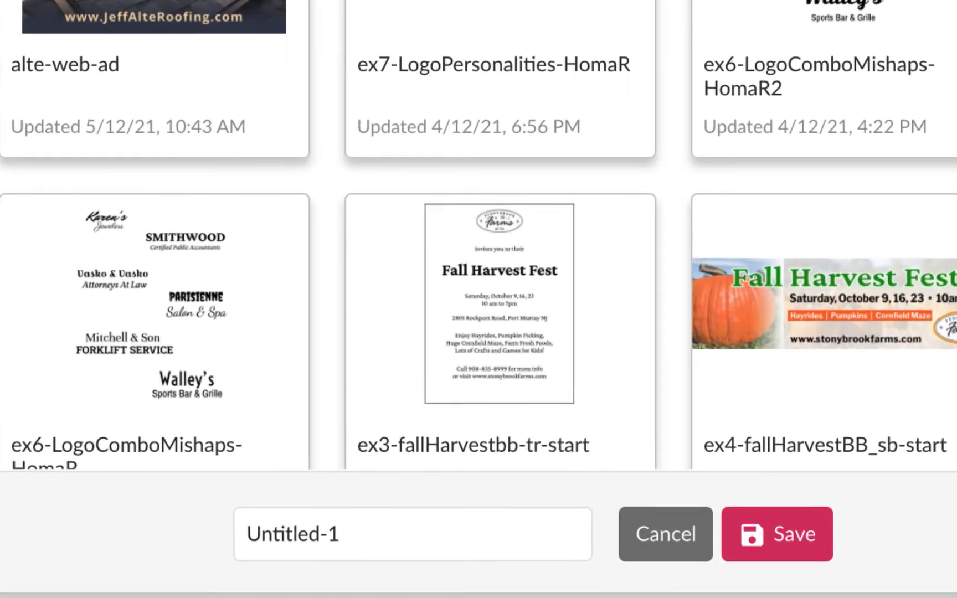
{"action": "left_click_drag", "start_coordinate": [290, 493], "coordinate": [88, 491]}
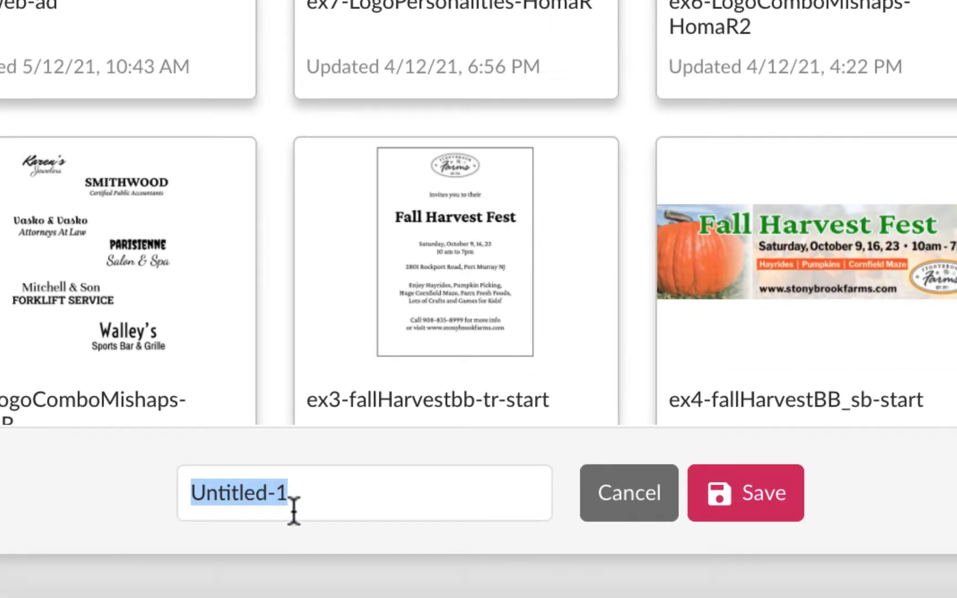
{"action": "type", "text": "ex11"}
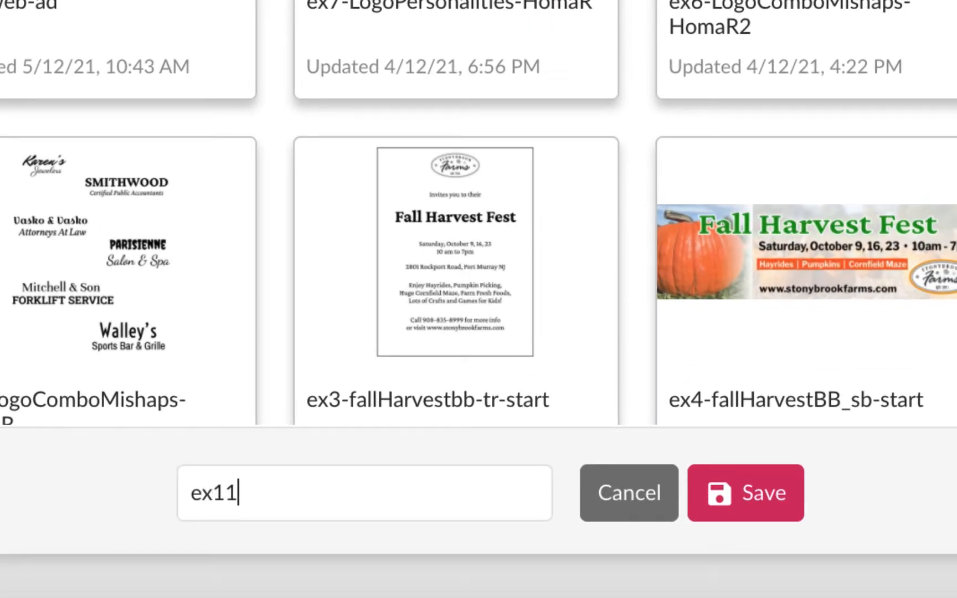
{"action": "type", "text": "-alte-ad"}
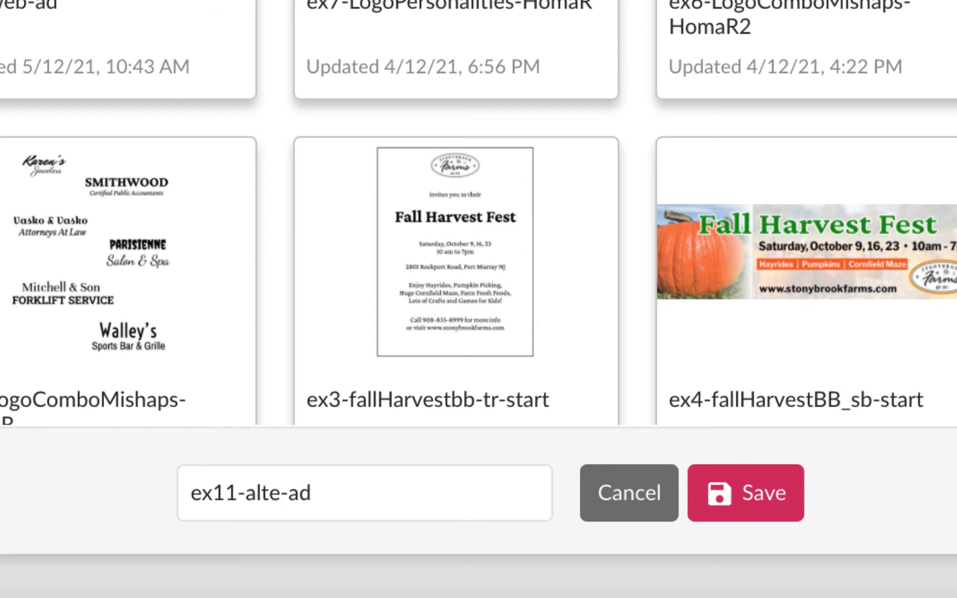
{"action": "type", "text": "-336-HomaR"}
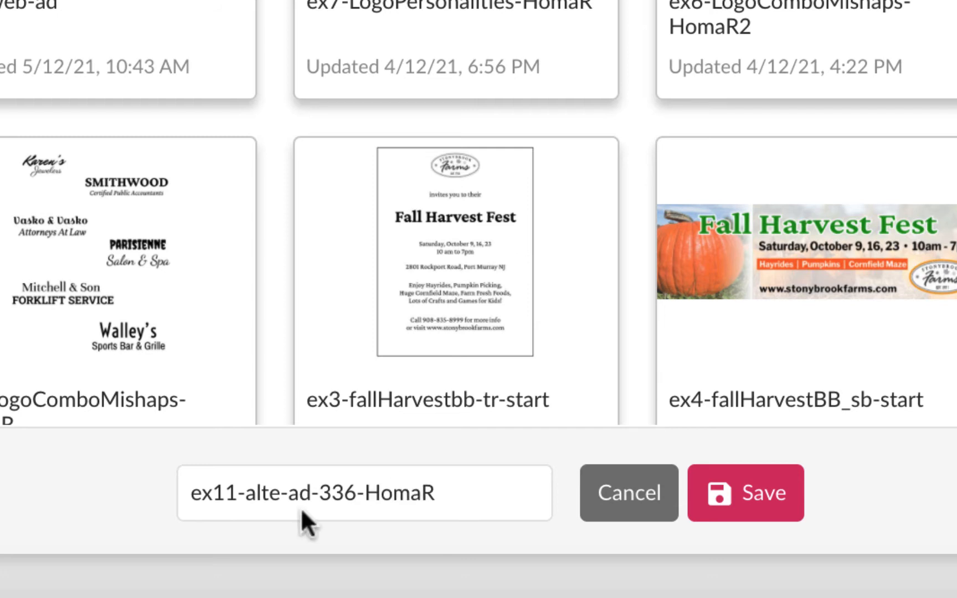
{"action": "left_click", "coordinate": [778, 487]}
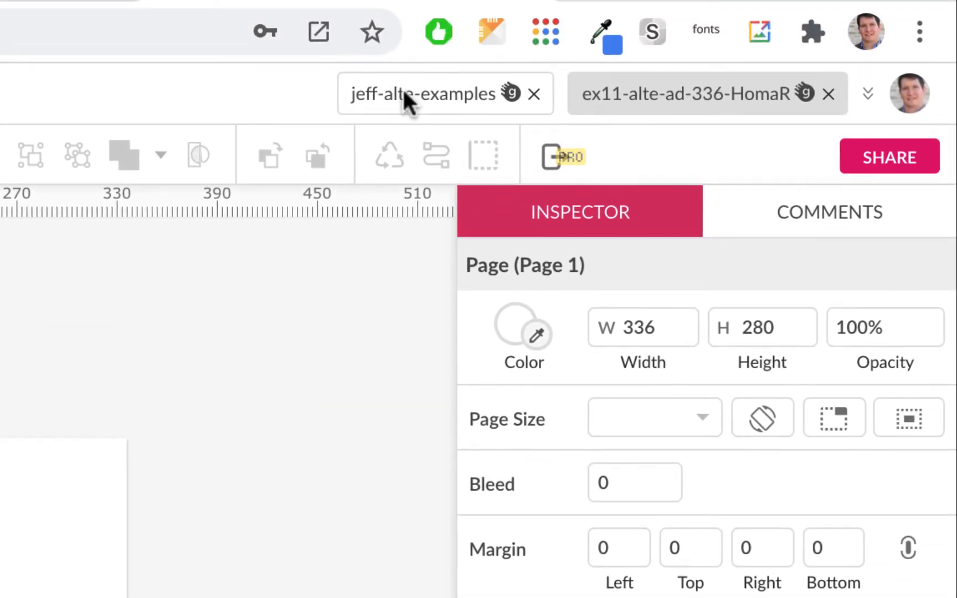
- Copy the brown Alte house logo from the logo sheet and paste it into the ad design
{"action": "left_click", "coordinate": [403, 89]}
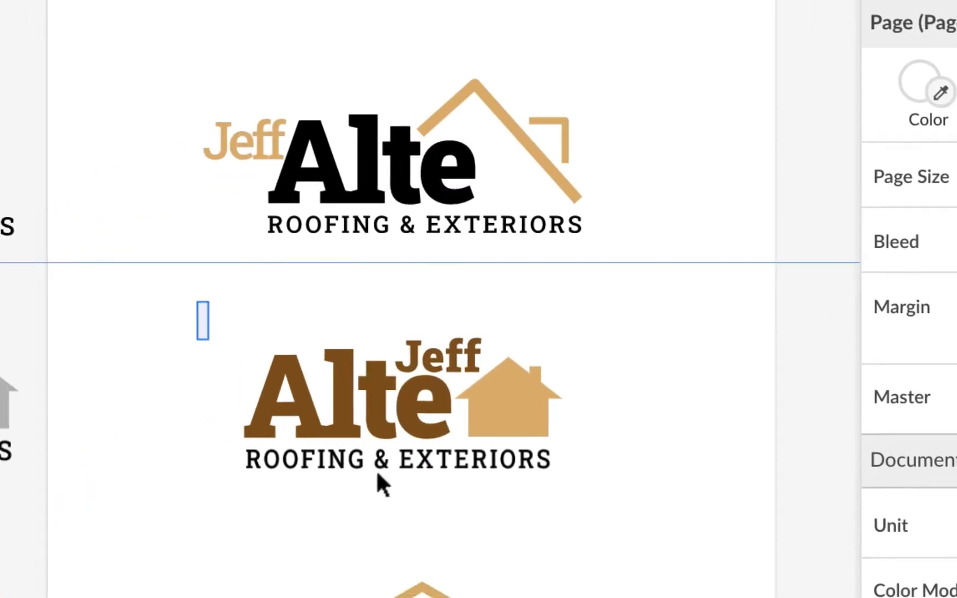
{"action": "left_click_drag", "start_coordinate": [263, 261], "coordinate": [725, 465]}
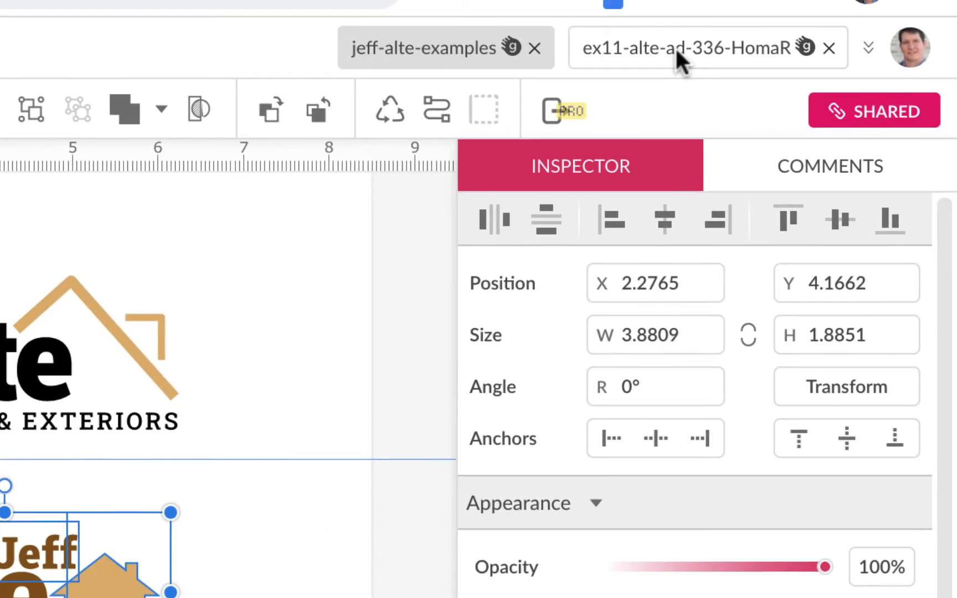
{"action": "left_click", "coordinate": [675, 50]}
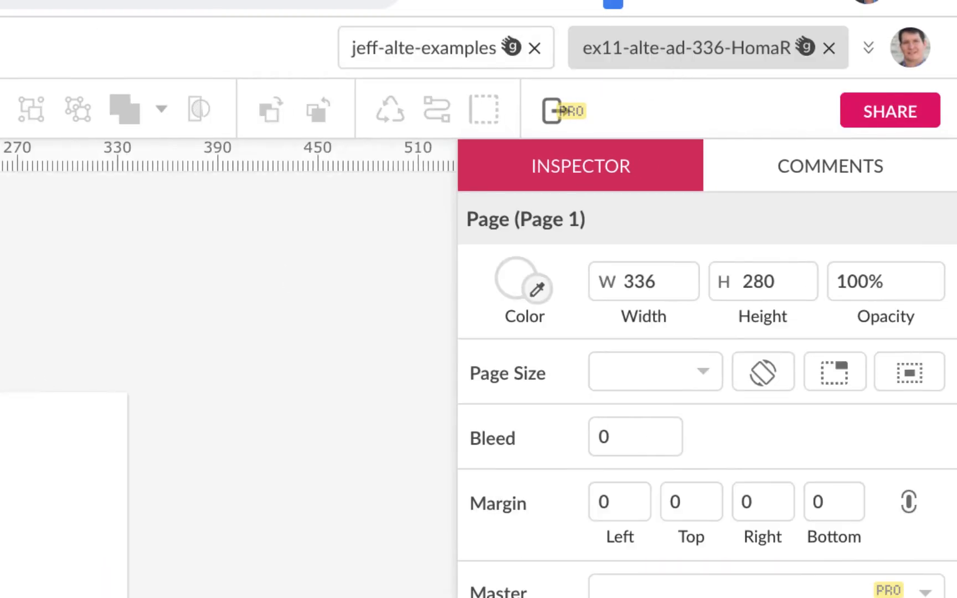
{"action": "key", "text": "ctrl+v"}
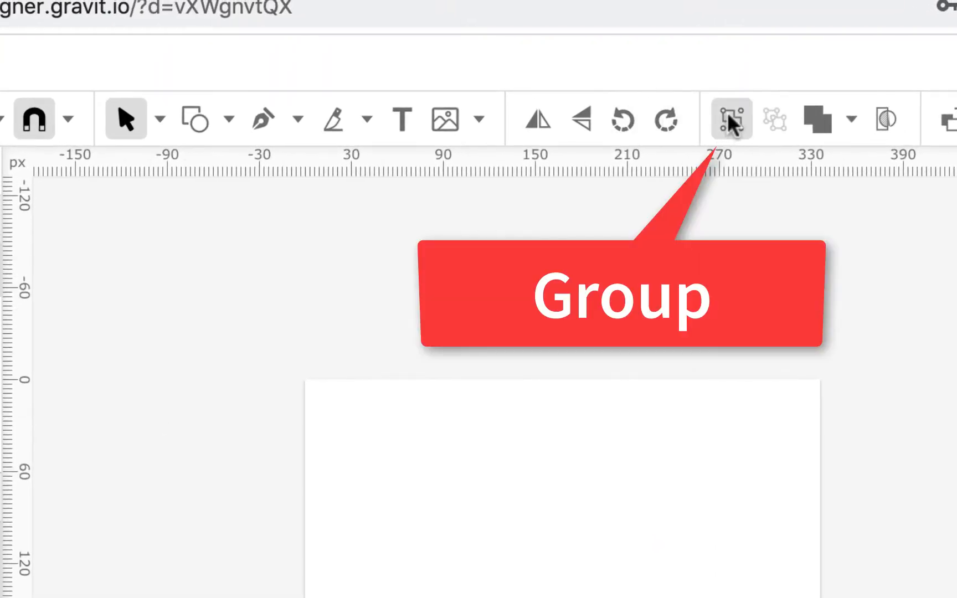
- Group the pasted logo pieces, name the group alte-logo, and move it up-right of the page
{"action": "left_click", "coordinate": [728, 113]}
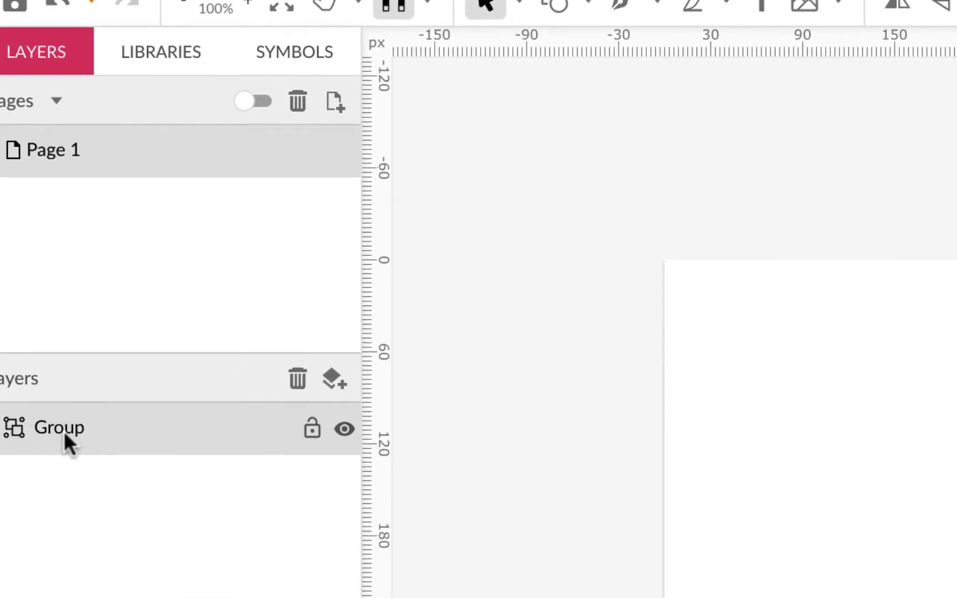
{"action": "double_click", "coordinate": [0, 529]}
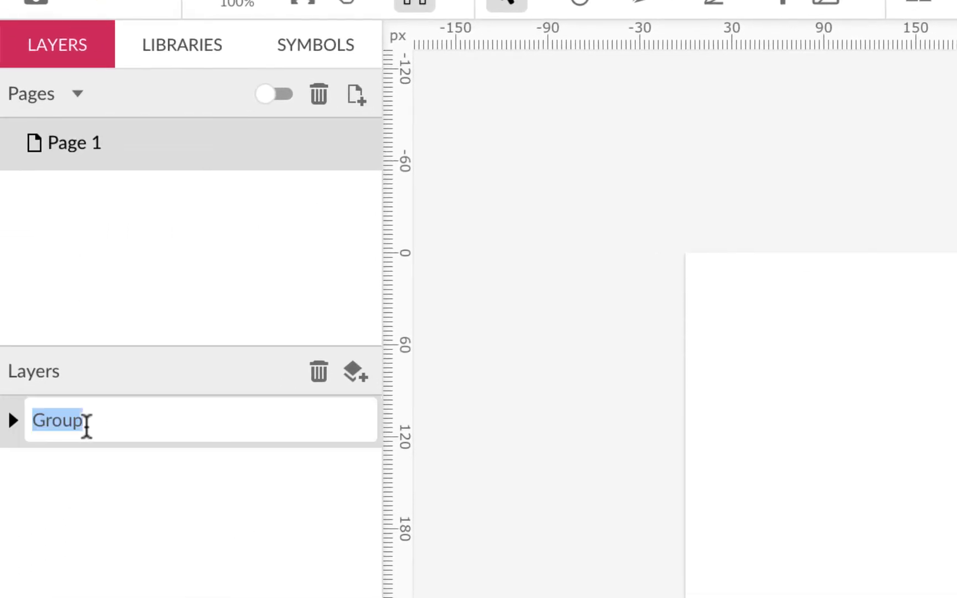
{"action": "type", "text": "alte-"}
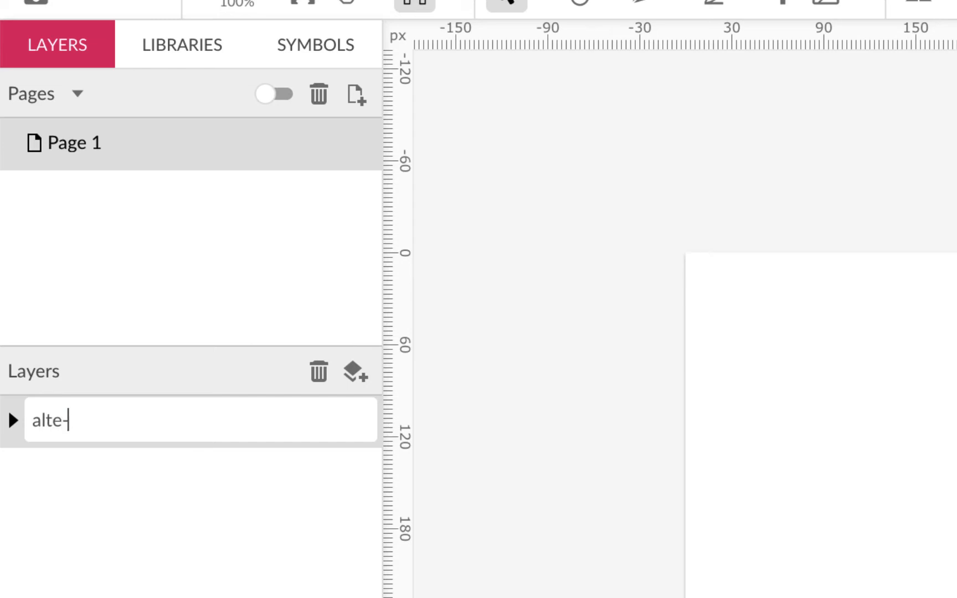
{"action": "type", "text": "logo"}
{"action": "key", "text": "Return"}
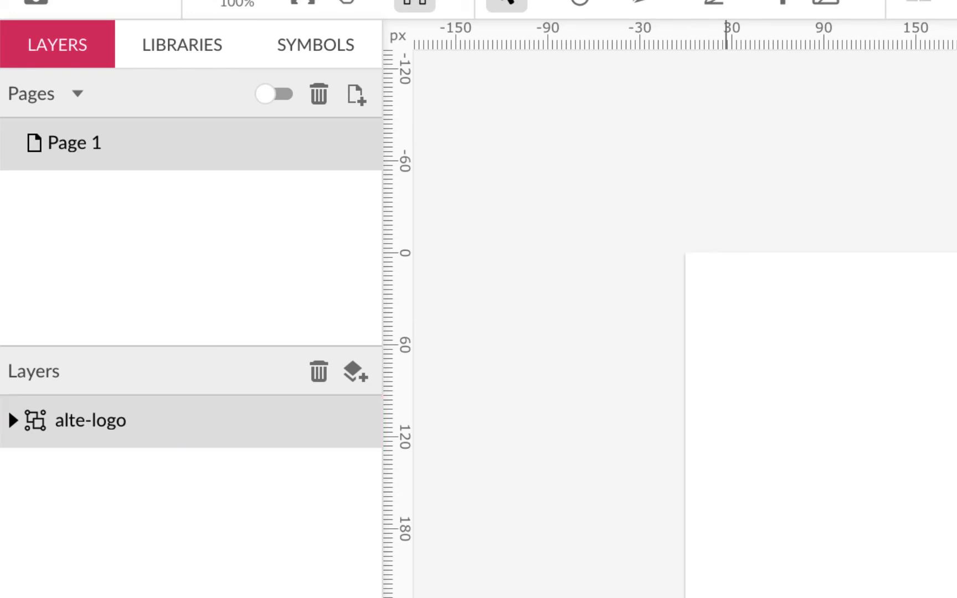
{"action": "left_click", "coordinate": [726, 594]}
{"action": "left_click_drag", "start_coordinate": [817, 520], "coordinate": [844, 265]}
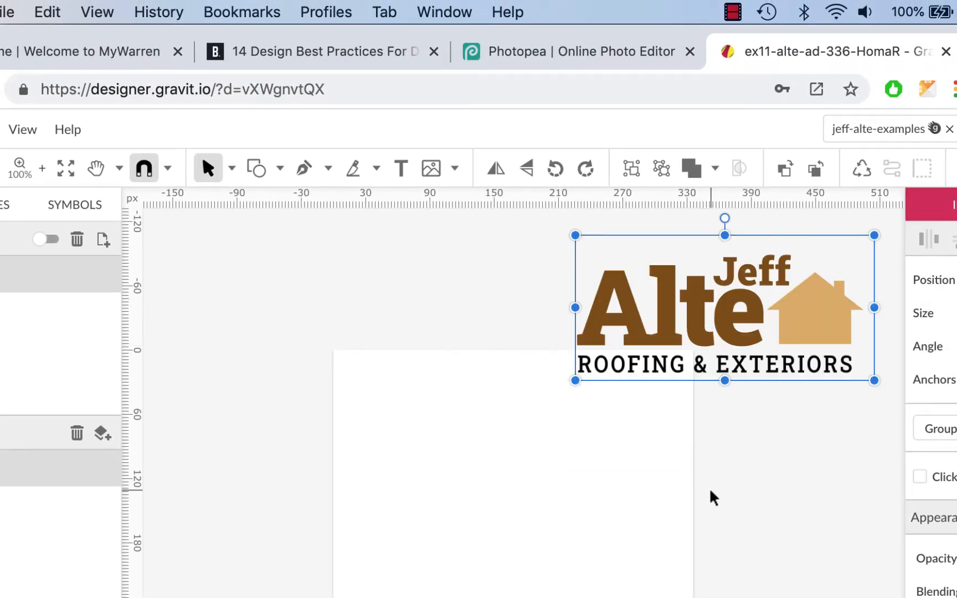
- Snap the logo up-left to just above the page's top edge, then return to Photopea
{"action": "scroll", "coordinate": [708, 493], "scroll_direction": "up", "scroll_amount": 3}
{"action": "left_click_drag", "start_coordinate": [671, 408], "coordinate": [536, 344]}
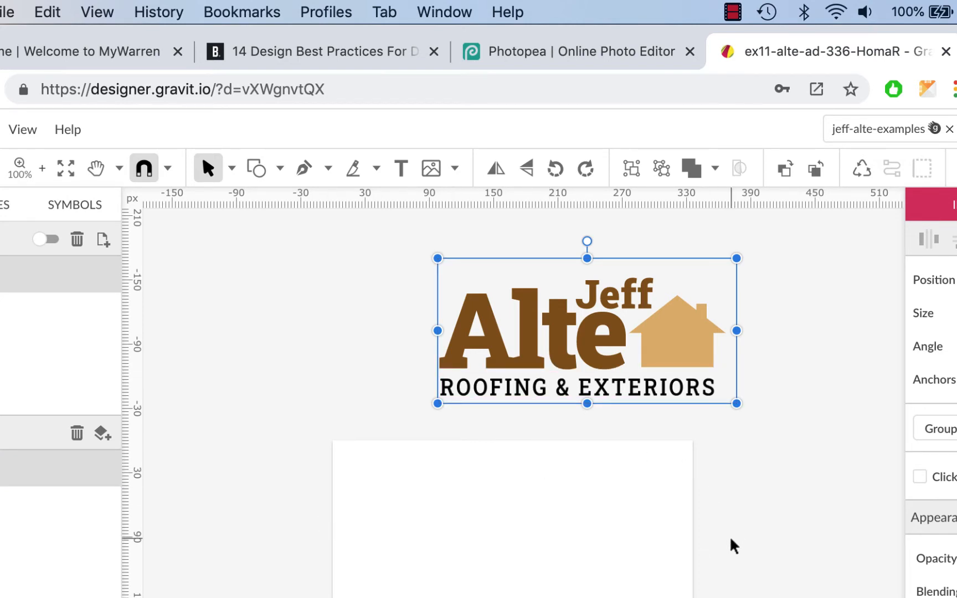
{"action": "left_click", "coordinate": [603, 64]}
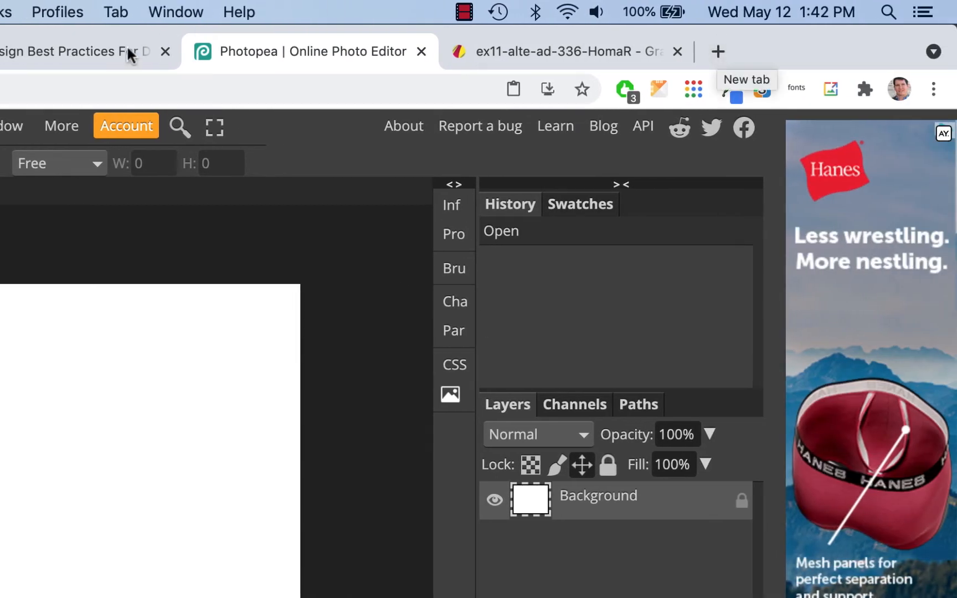
- Close the display-ad best practices article and open a new browser tab
{"action": "left_click", "coordinate": [100, 53]}
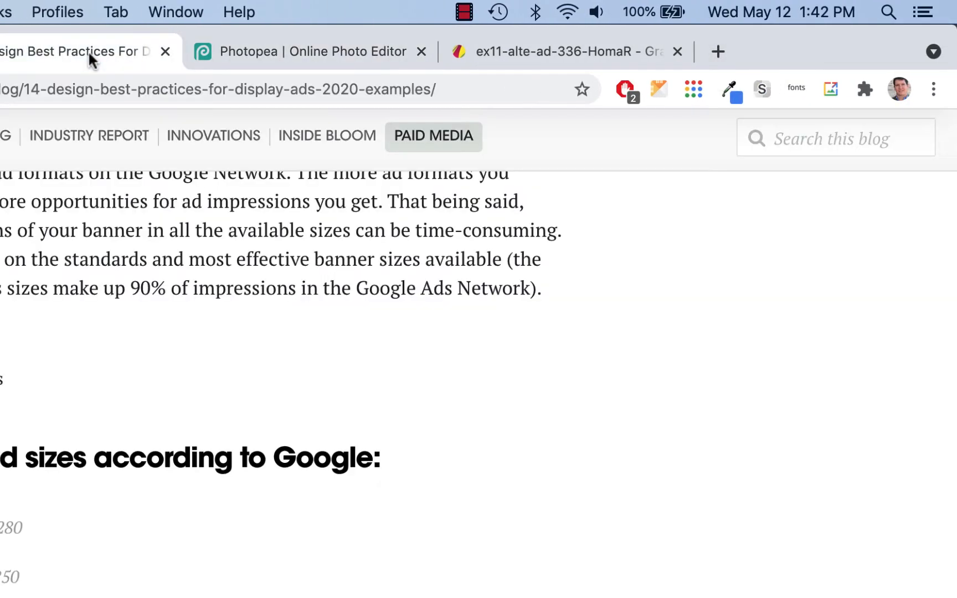
{"action": "left_click", "coordinate": [165, 51]}
{"action": "left_click", "coordinate": [464, 51]}
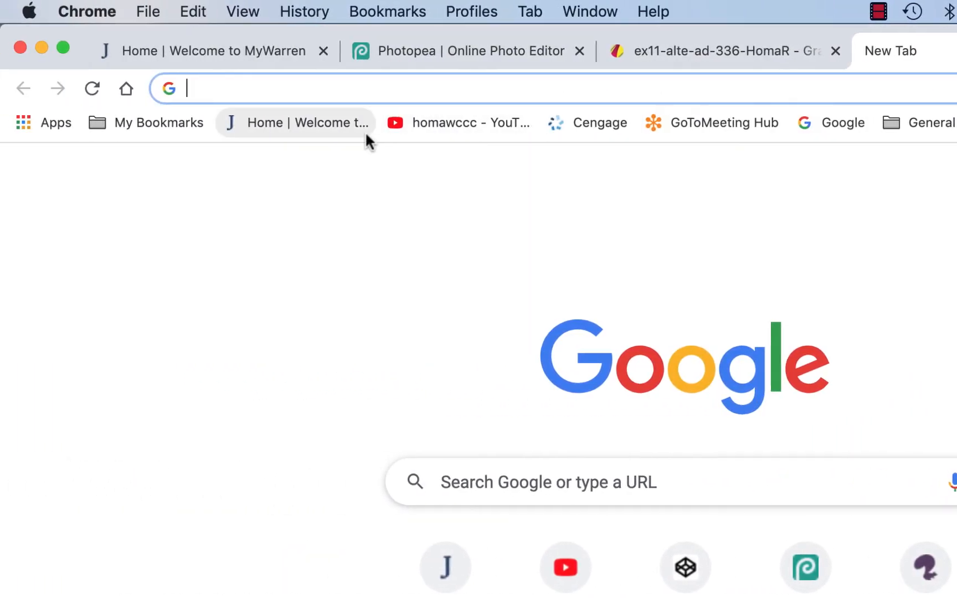
- Search Google Images for roofing and browse through the photo results
{"action": "type", "text": "roofin"}
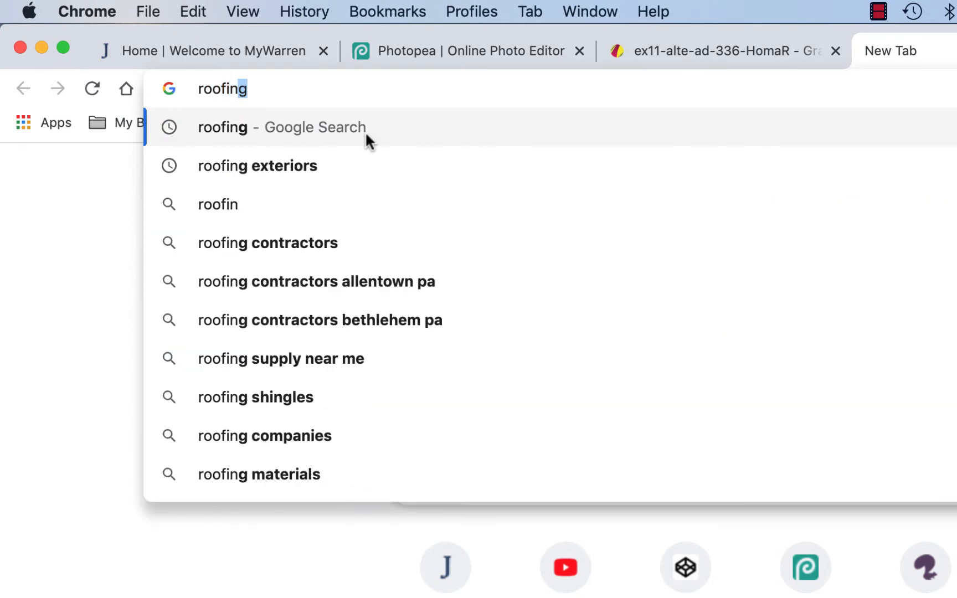
{"action": "type", "text": "g"}
{"action": "key", "text": "Return"}
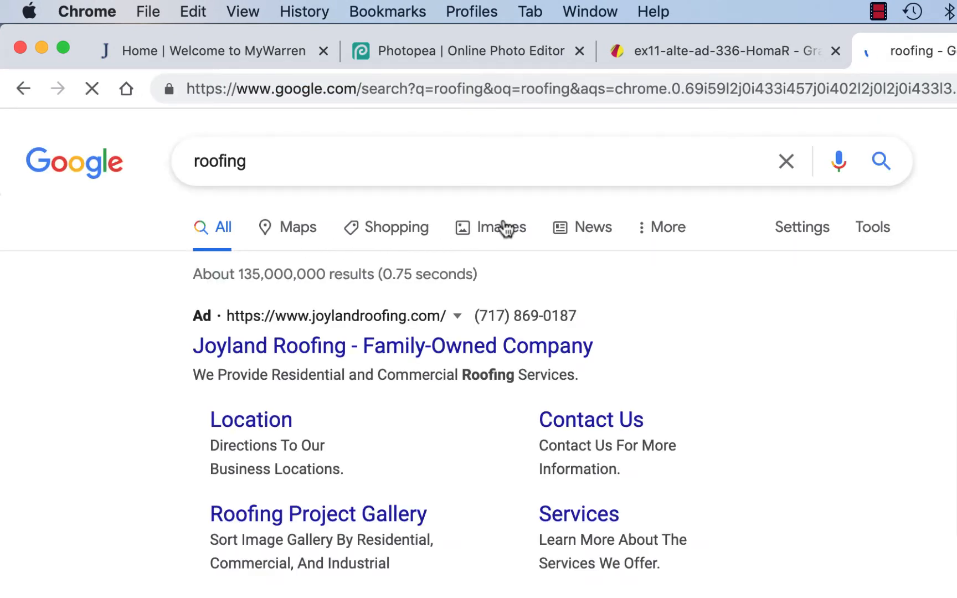
{"action": "left_click", "coordinate": [504, 228]}
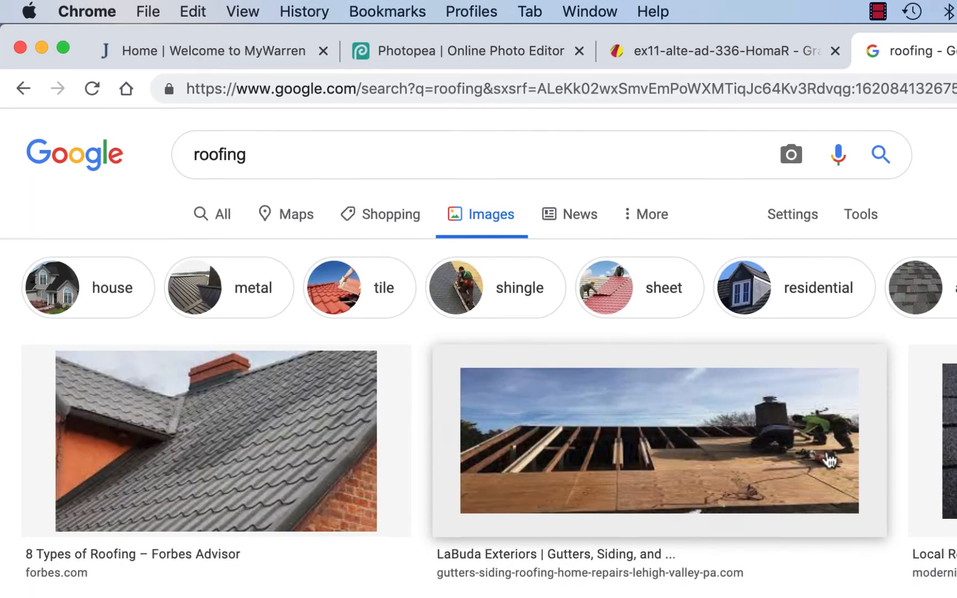
{"action": "scroll", "coordinate": [828, 454], "scroll_direction": "down", "scroll_amount": 3}
{"action": "scroll", "coordinate": [717, 391], "scroll_direction": "up", "scroll_amount": 1}
{"action": "scroll", "coordinate": [717, 391], "scroll_direction": "down", "scroll_amount": 2}
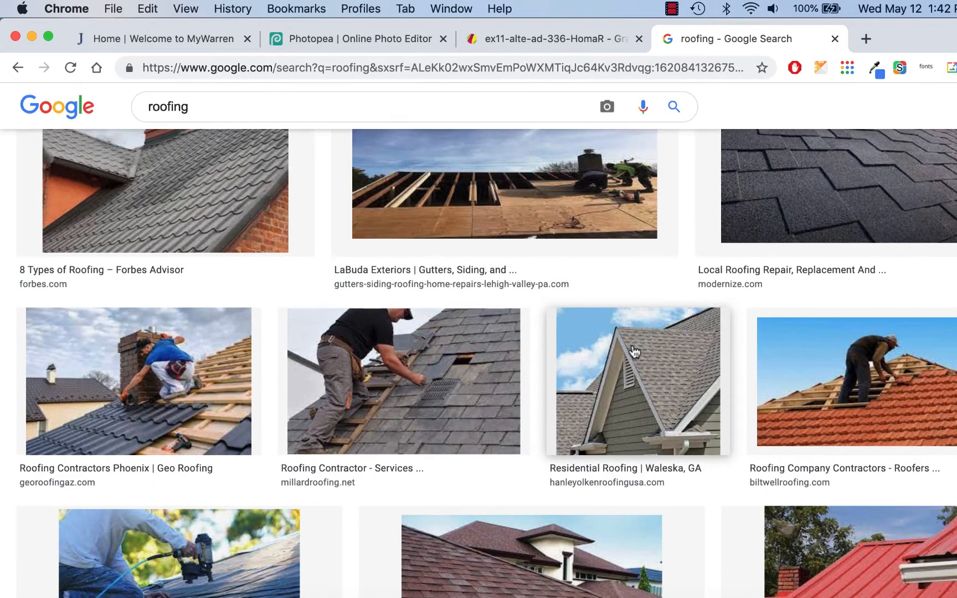
{"action": "scroll", "coordinate": [717, 391], "scroll_direction": "up", "scroll_amount": 3}
{"action": "scroll", "coordinate": [634, 352], "scroll_direction": "up", "scroll_amount": 1}
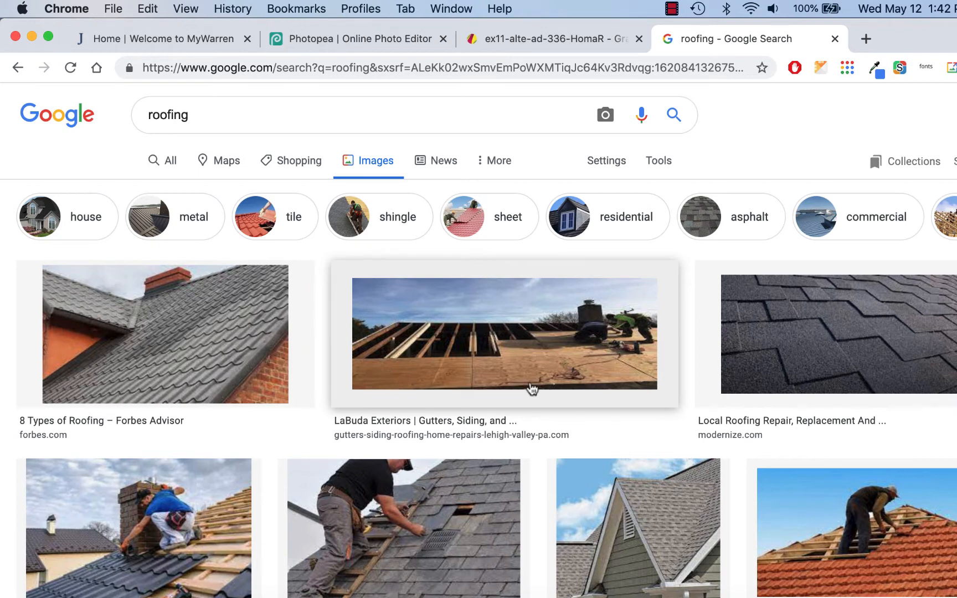
{"action": "scroll", "coordinate": [529, 386], "scroll_direction": "down", "scroll_amount": 1}
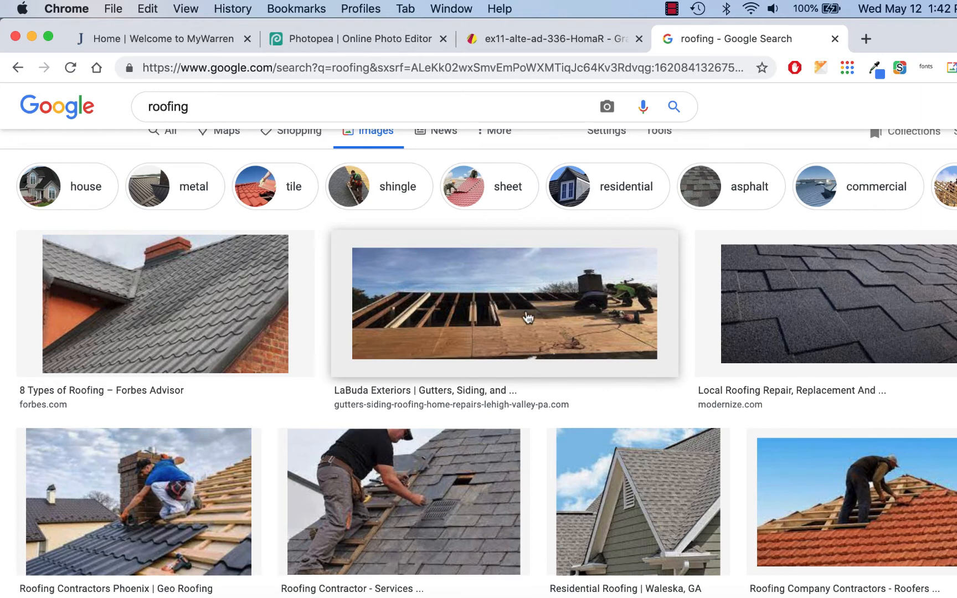
{"action": "scroll", "coordinate": [528, 317], "scroll_direction": "down", "scroll_amount": 5}
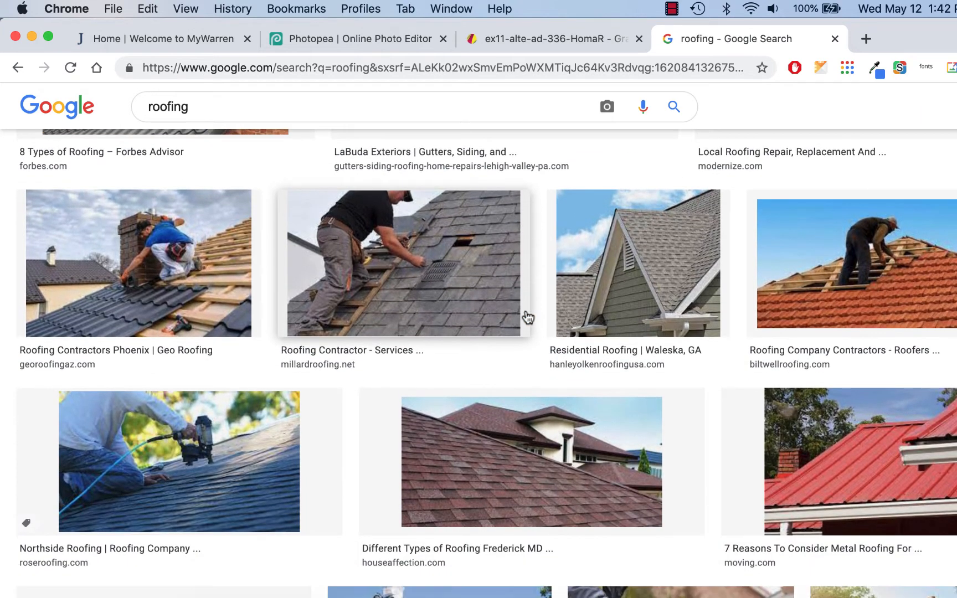
{"action": "scroll", "coordinate": [527, 316], "scroll_direction": "down", "scroll_amount": 1}
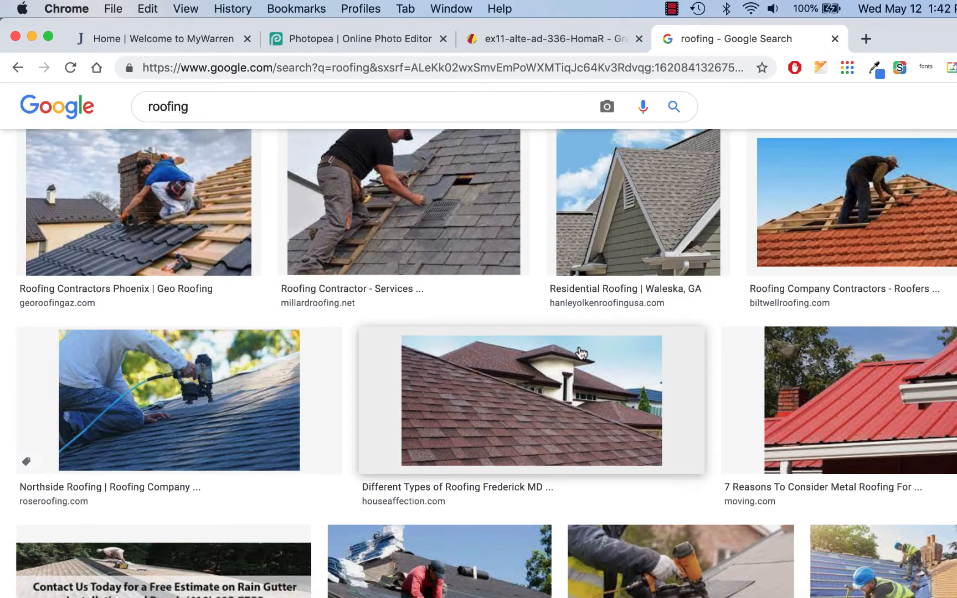
{"action": "scroll", "coordinate": [580, 353], "scroll_direction": "up", "scroll_amount": 3}
{"action": "scroll", "coordinate": [580, 353], "scroll_direction": "up", "scroll_amount": 3}
{"action": "scroll", "coordinate": [580, 353], "scroll_direction": "down", "scroll_amount": 10}
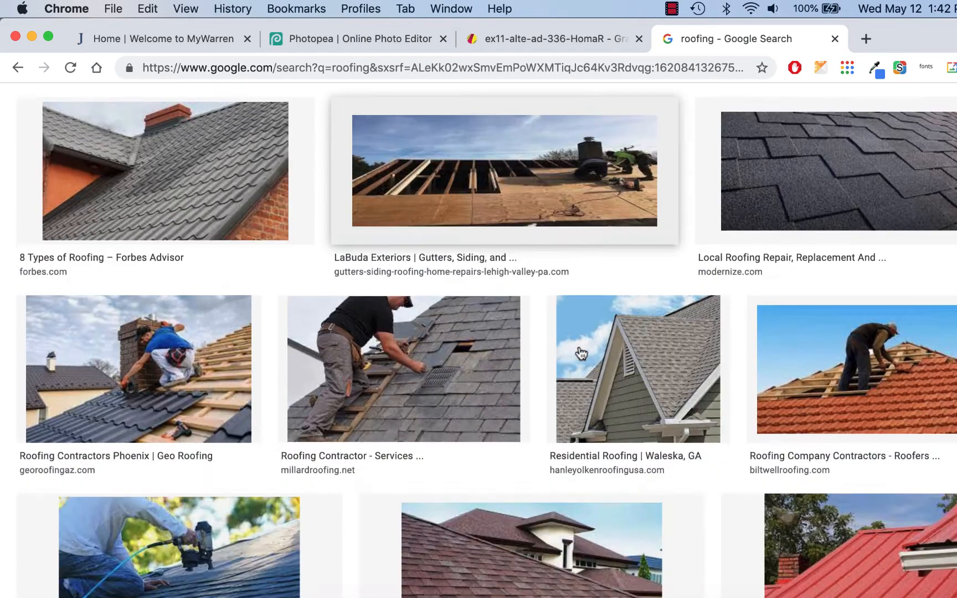
{"action": "scroll", "coordinate": [581, 353], "scroll_direction": "down", "scroll_amount": 6}
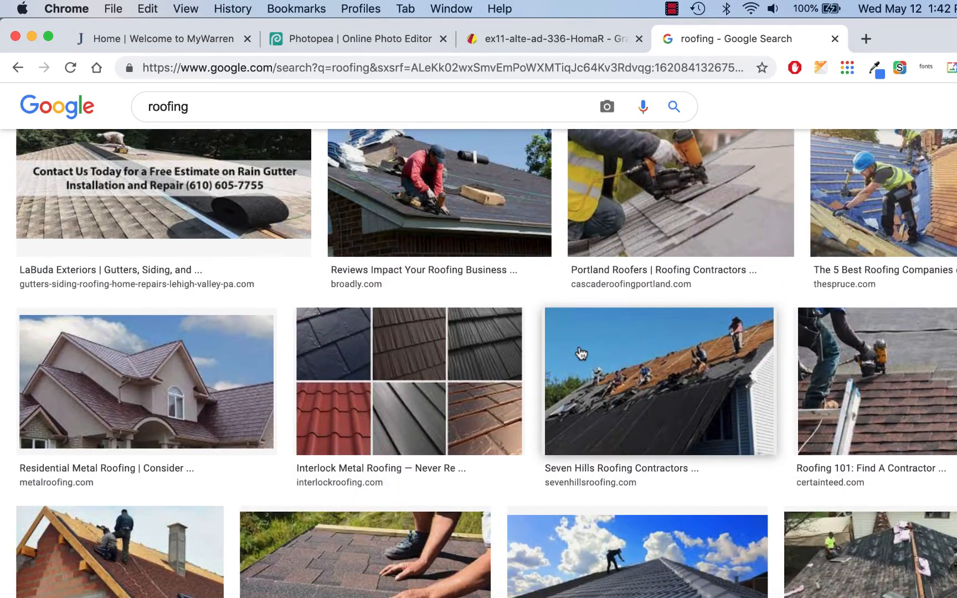
{"action": "scroll", "coordinate": [581, 353], "scroll_direction": "down", "scroll_amount": 6}
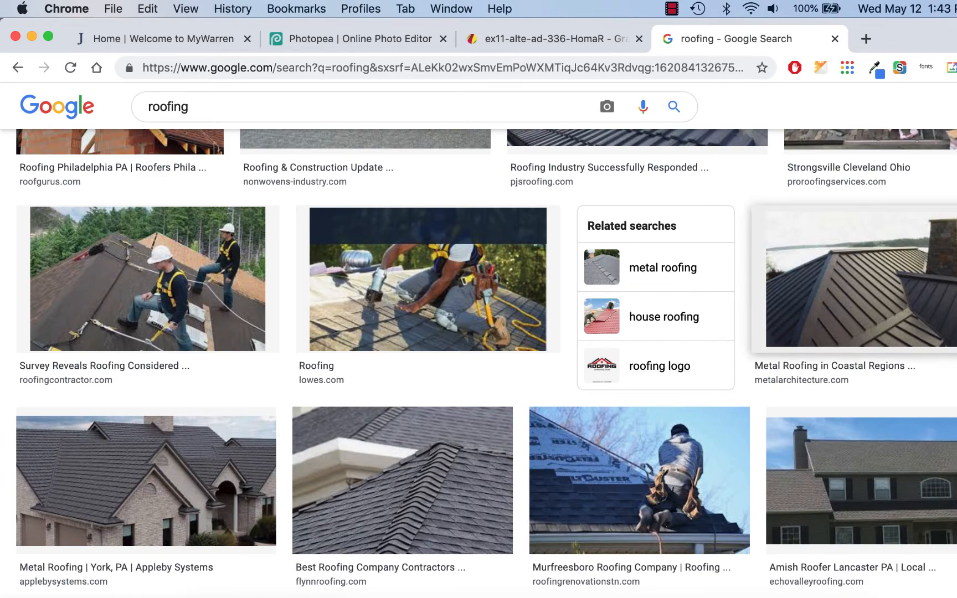
{"action": "scroll", "coordinate": [942, 275], "scroll_direction": "down", "scroll_amount": 6}
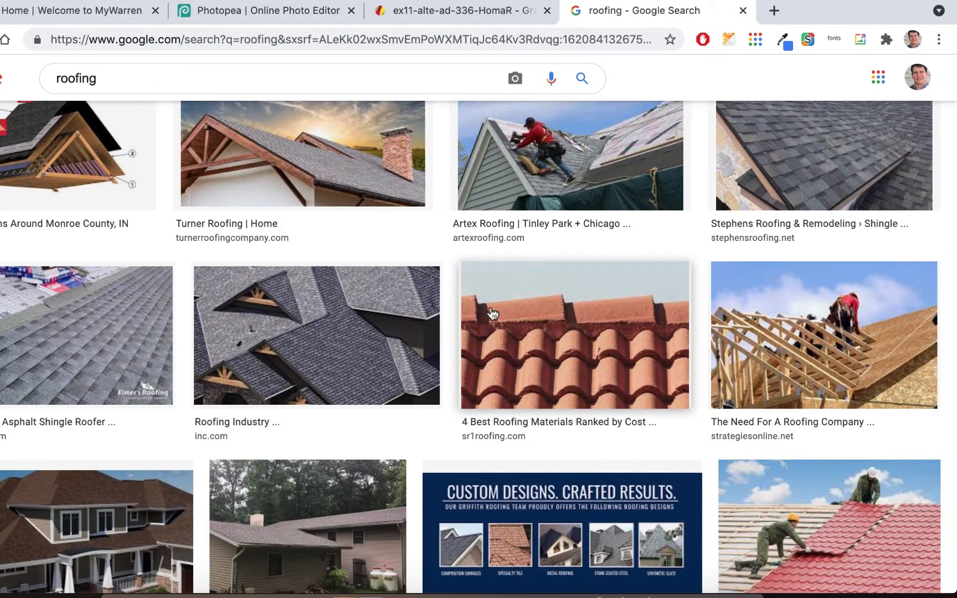
{"action": "scroll", "coordinate": [519, 317], "scroll_direction": "down", "scroll_amount": 7}
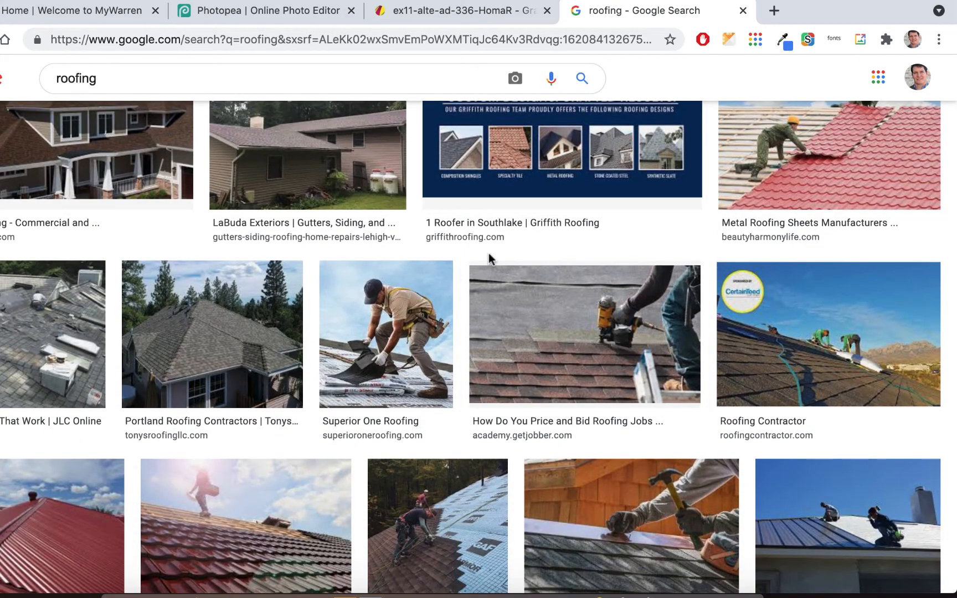
{"action": "scroll", "coordinate": [488, 254], "scroll_direction": "down", "scroll_amount": 3}
{"action": "scroll", "coordinate": [489, 257], "scroll_direction": "down", "scroll_amount": 7}
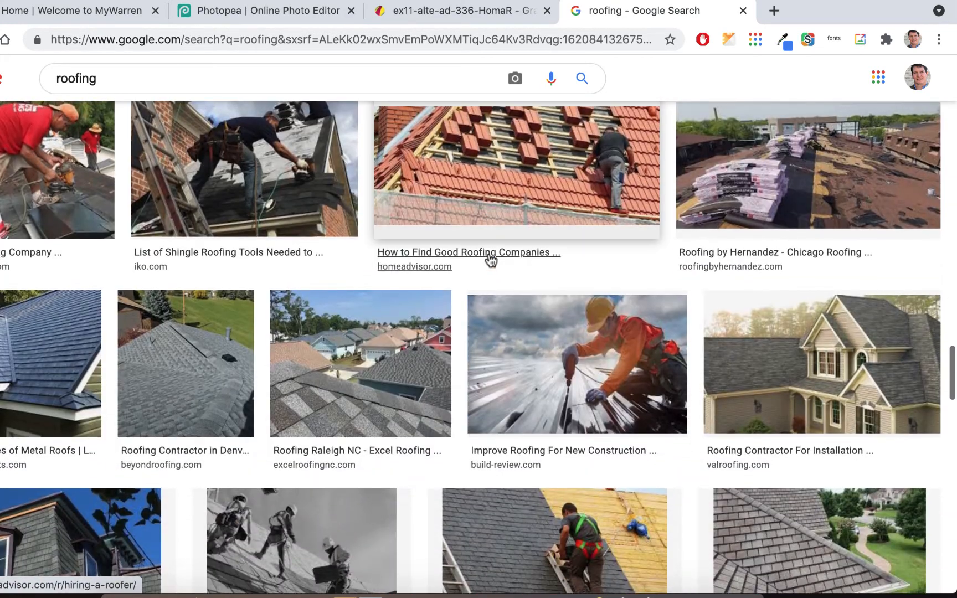
{"action": "scroll", "coordinate": [489, 261], "scroll_direction": "down", "scroll_amount": 1}
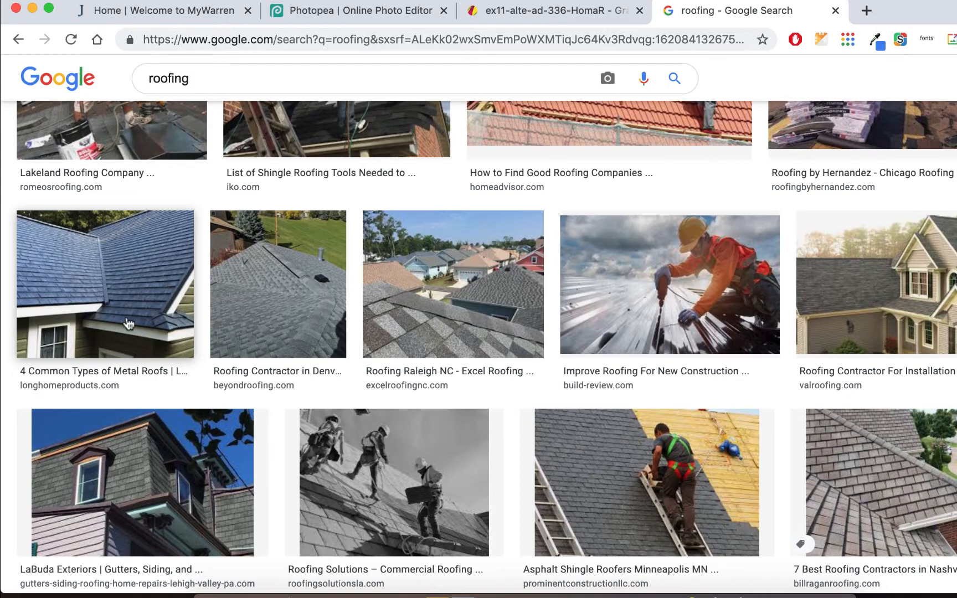
{"action": "scroll", "coordinate": [206, 344], "scroll_direction": "up", "scroll_amount": 2}
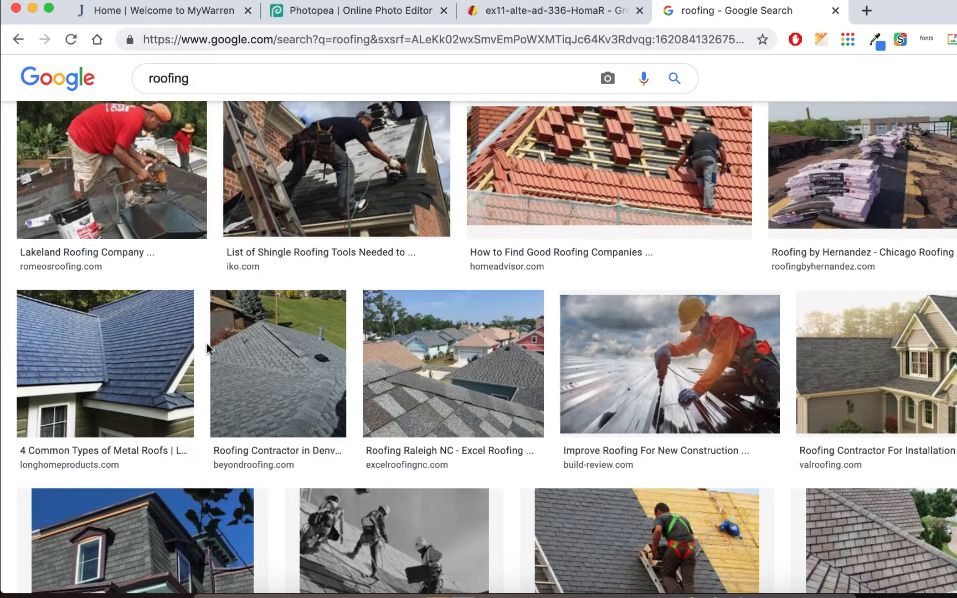
- Copy the blue metal-roof photo from its preview and go back to altead.psd in Photopea
{"action": "left_click", "coordinate": [132, 339]}
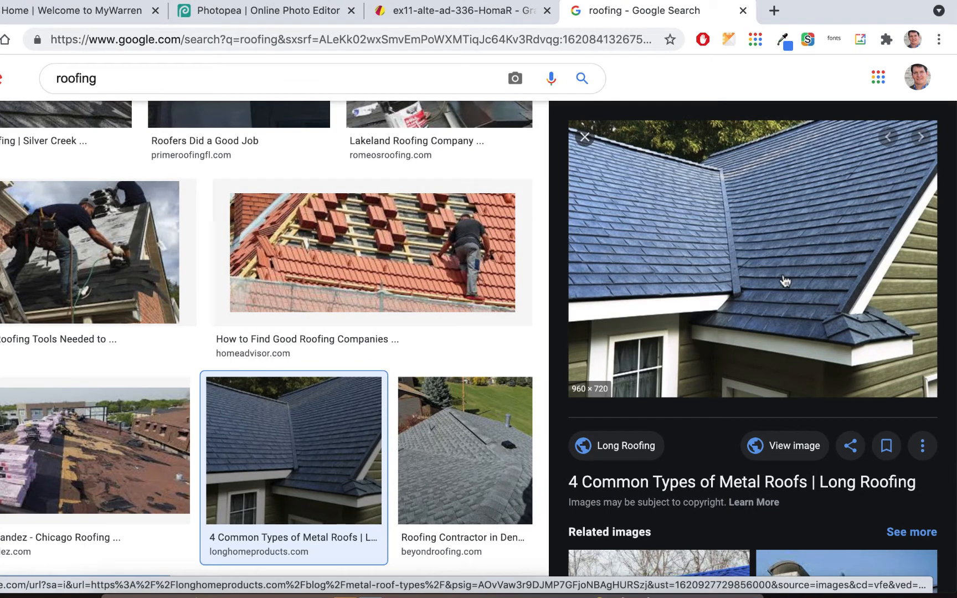
{"action": "right_click", "coordinate": [793, 236]}
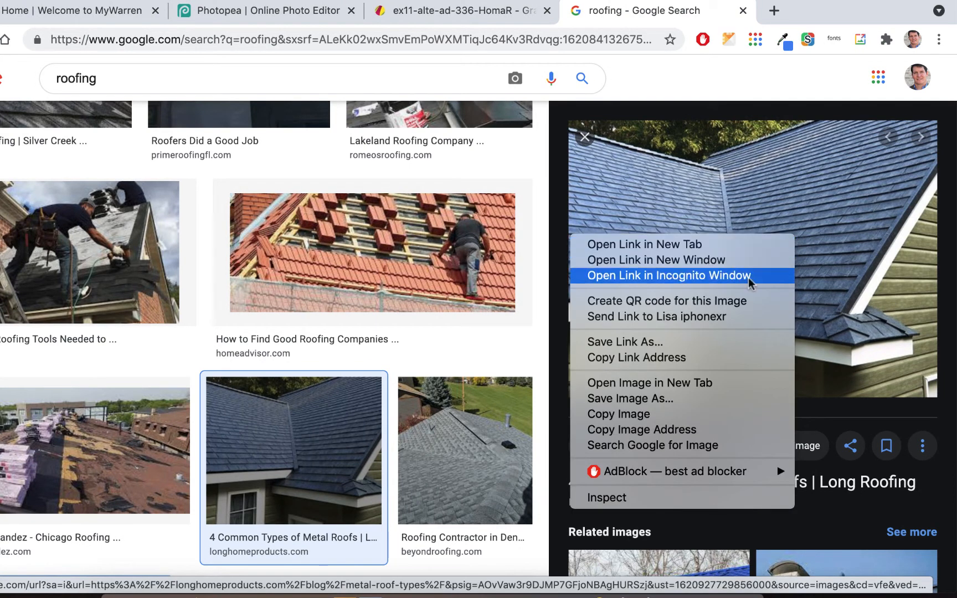
{"action": "left_click", "coordinate": [661, 420]}
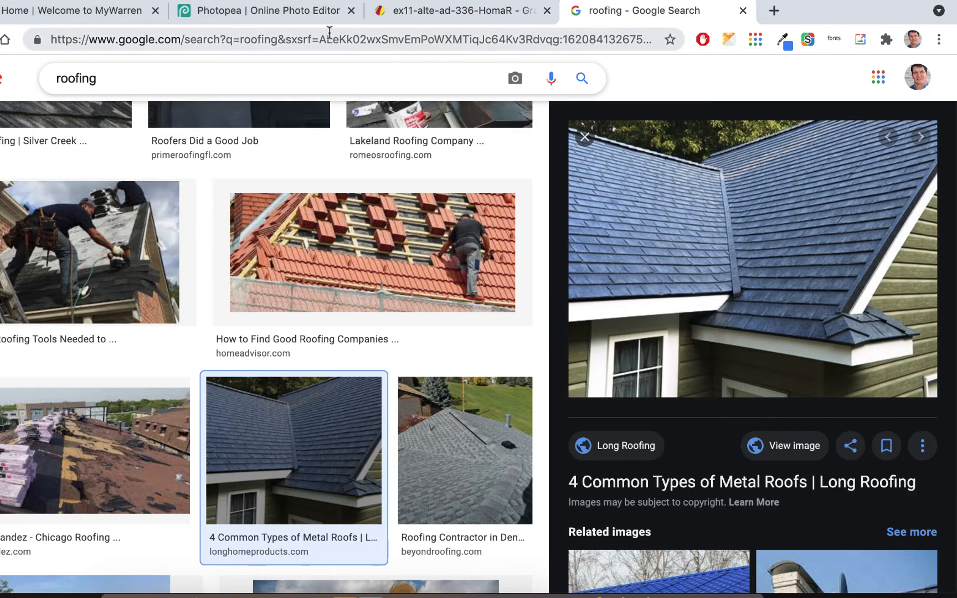
{"action": "left_click", "coordinate": [300, 11]}
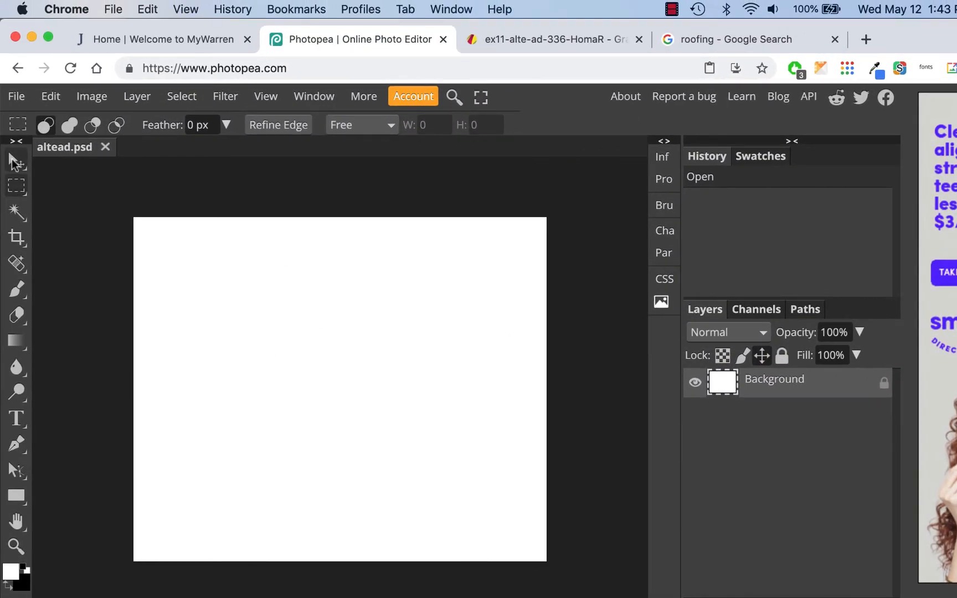
- Paste the roof photo into altead.psd as Layer 1 and zoom out to see its full bounds
{"action": "left_click", "coordinate": [13, 159]}
{"action": "left_click", "coordinate": [12, 164]}
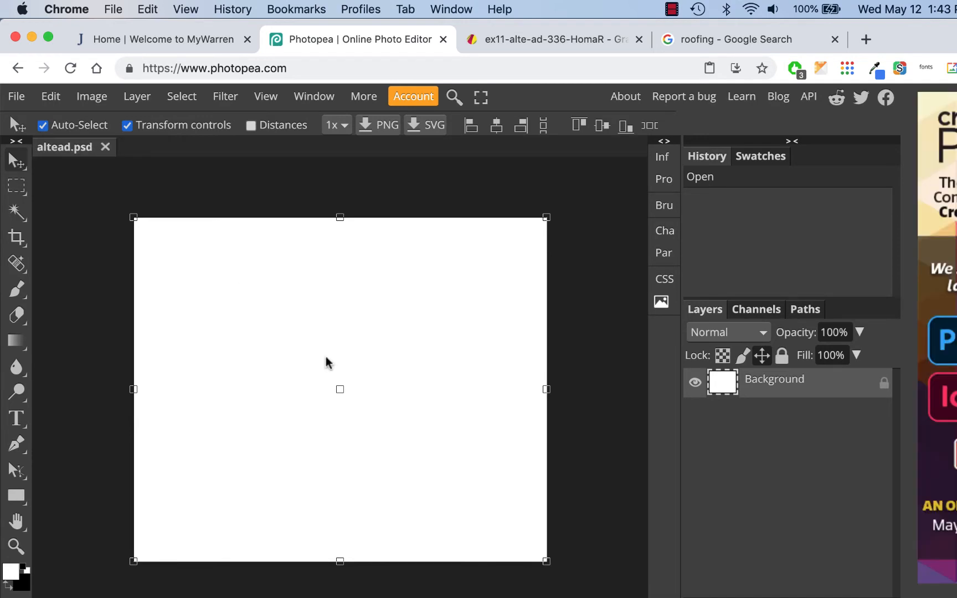
{"action": "key", "text": "super+v"}
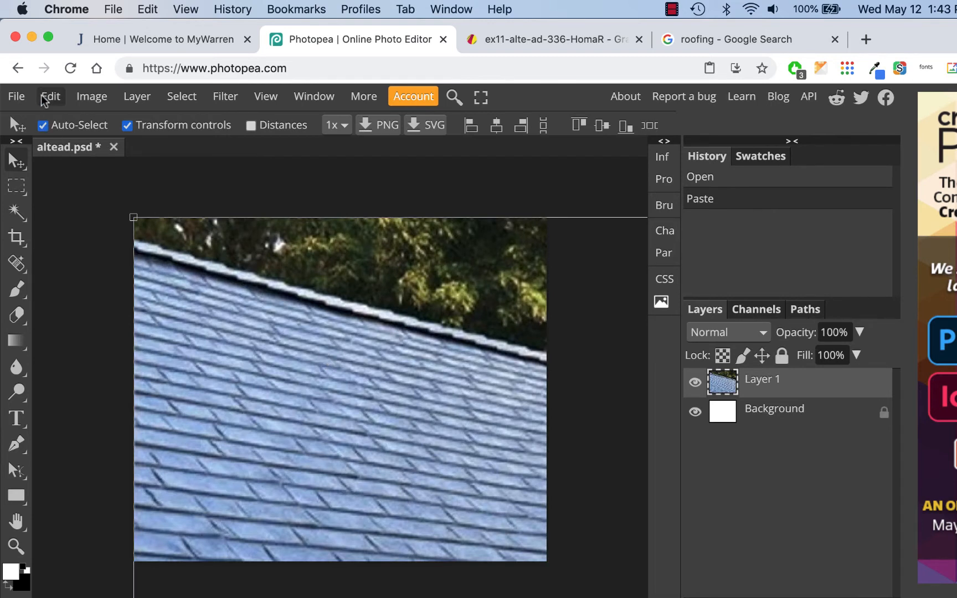
{"action": "scroll", "coordinate": [288, 258], "scroll_direction": "down", "scroll_amount": 1}
{"action": "scroll", "coordinate": [288, 258], "scroll_direction": "up", "scroll_amount": 1}
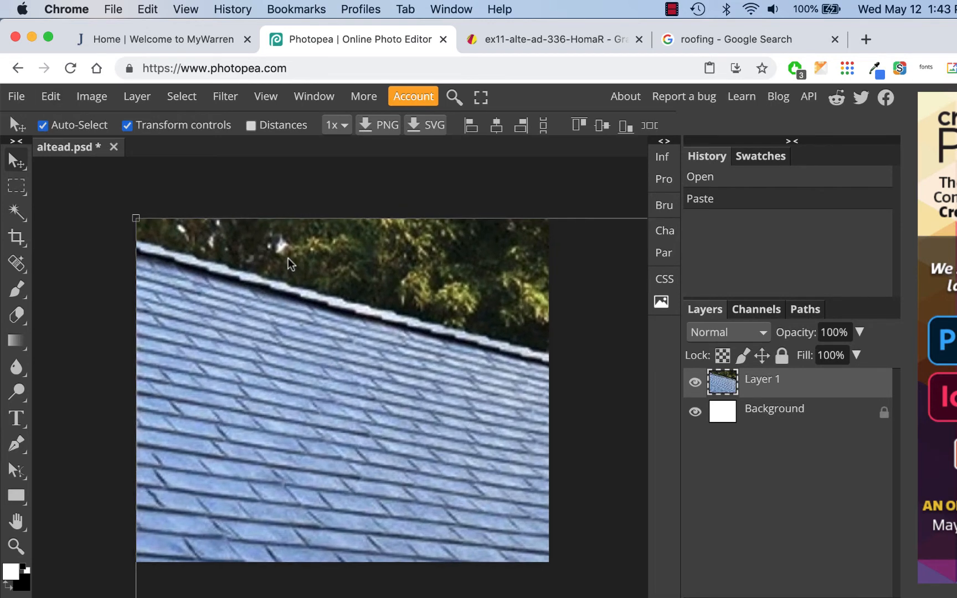
{"action": "key", "text": "super+minus"}
{"action": "key", "text": "super+minus"}
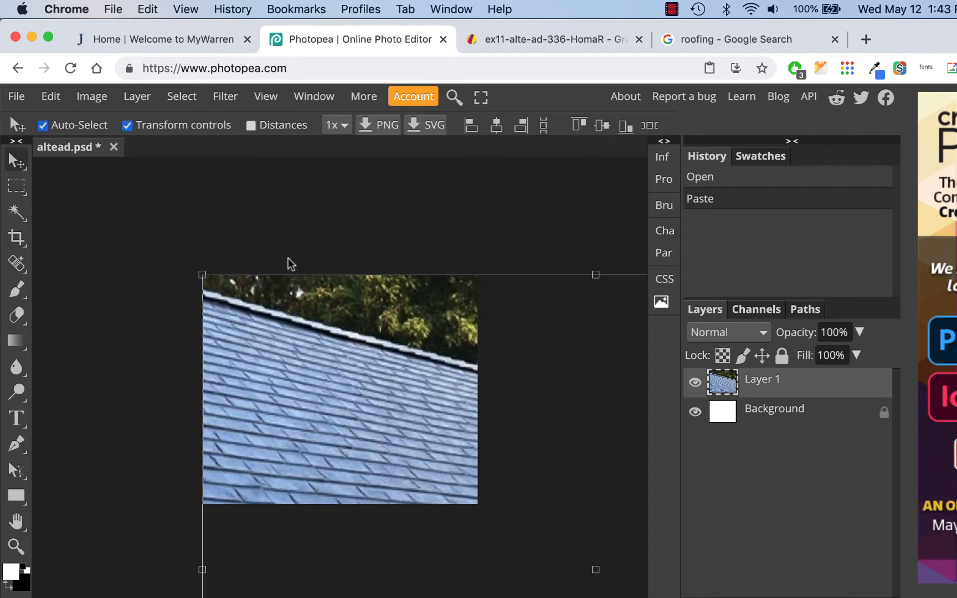
{"action": "key", "text": "super+minus"}
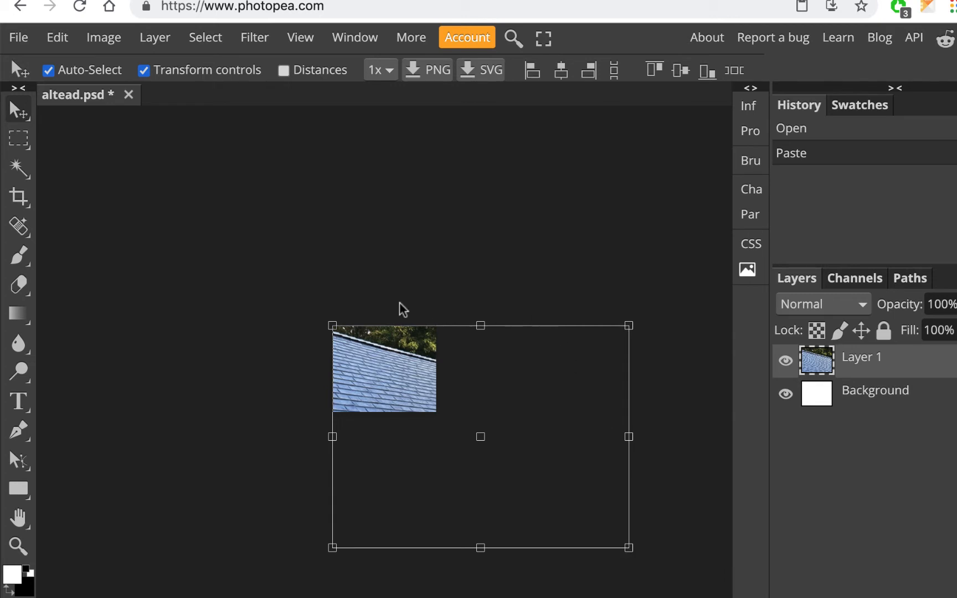
- Drag the corner transform handle to shrink the roof photo to about 42.4% proportionally
{"action": "left_click", "coordinate": [144, 71]}
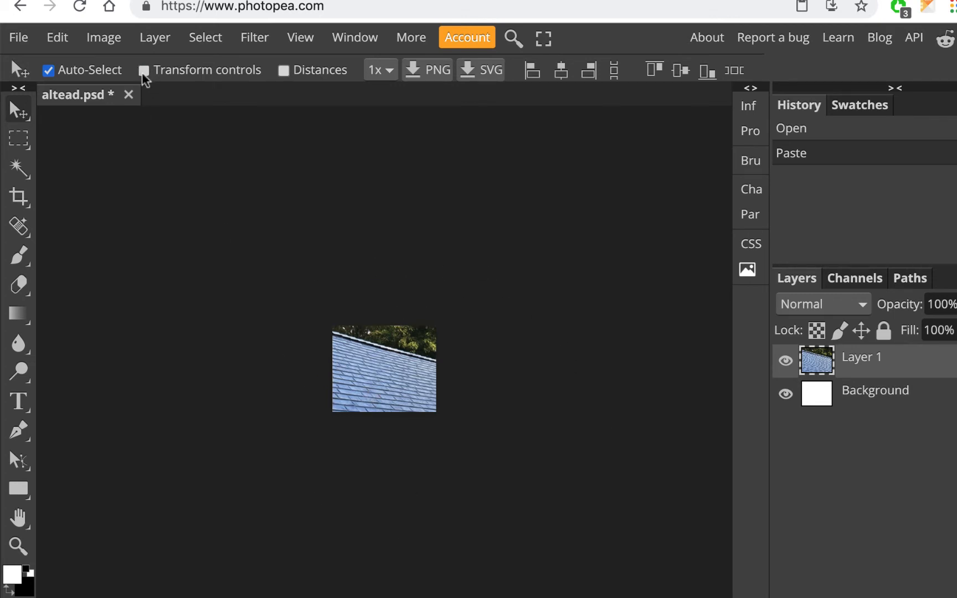
{"action": "left_click", "coordinate": [143, 71]}
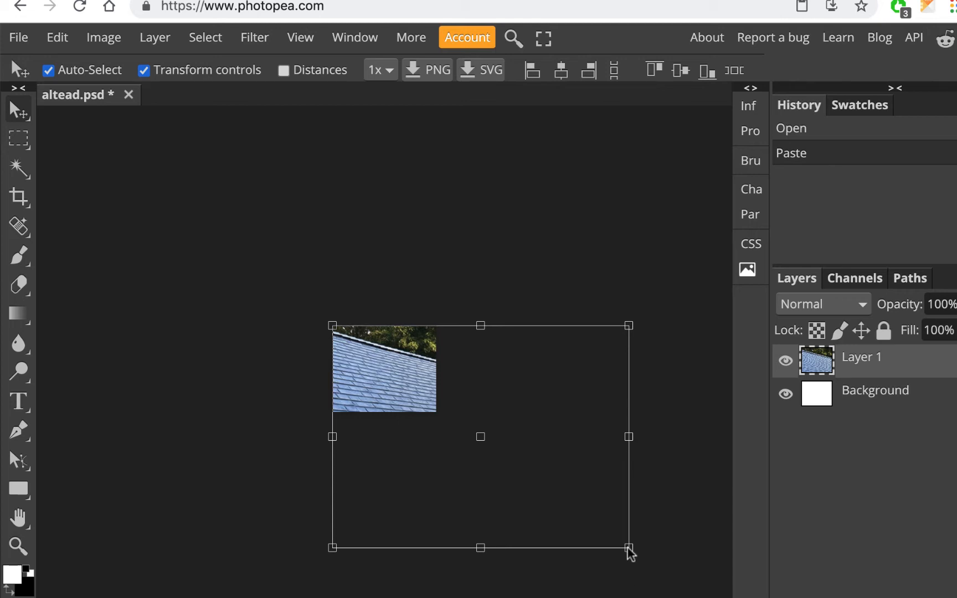
{"action": "left_click_drag", "start_coordinate": [629, 549], "coordinate": [454, 447]}
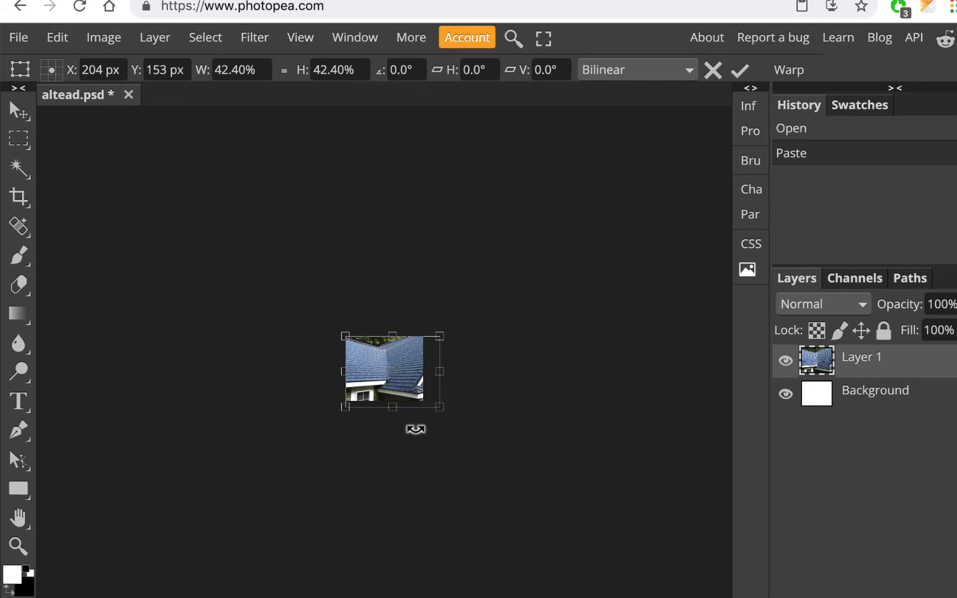
- Scale the blue roof photo to about 42.6% over the canvas, commit it, and turn off Transform controls
{"action": "key", "text": "ctrl+minus"}
{"action": "key", "text": "ctrl+0"}
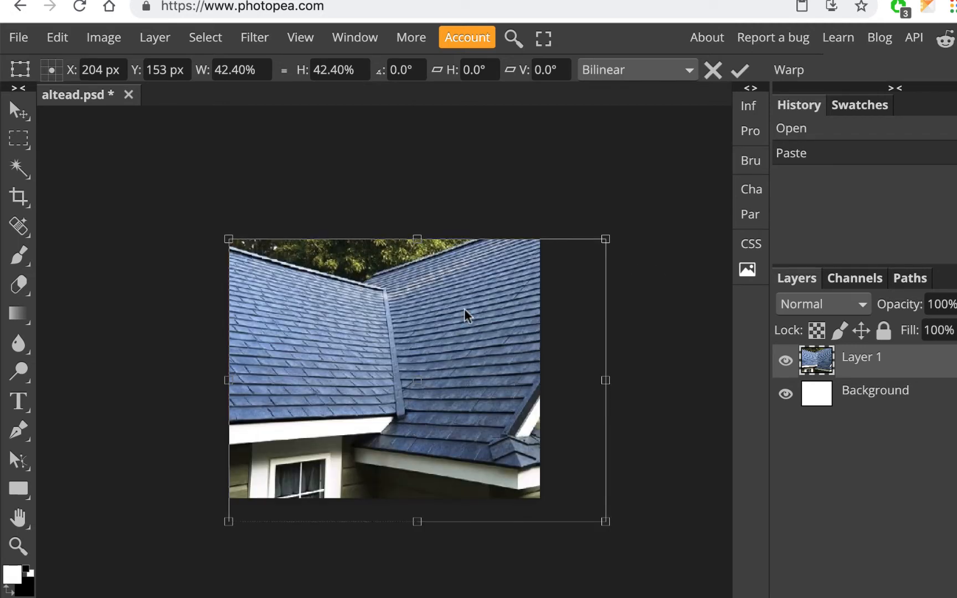
{"action": "mouse_move", "coordinate": [326, 296]}
{"action": "left_mouse_down"}
{"action": "mouse_move", "coordinate": [303, 301]}
{"action": "mouse_move", "coordinate": [306, 279]}
{"action": "mouse_move", "coordinate": [307, 298]}
{"action": "left_mouse_up"}
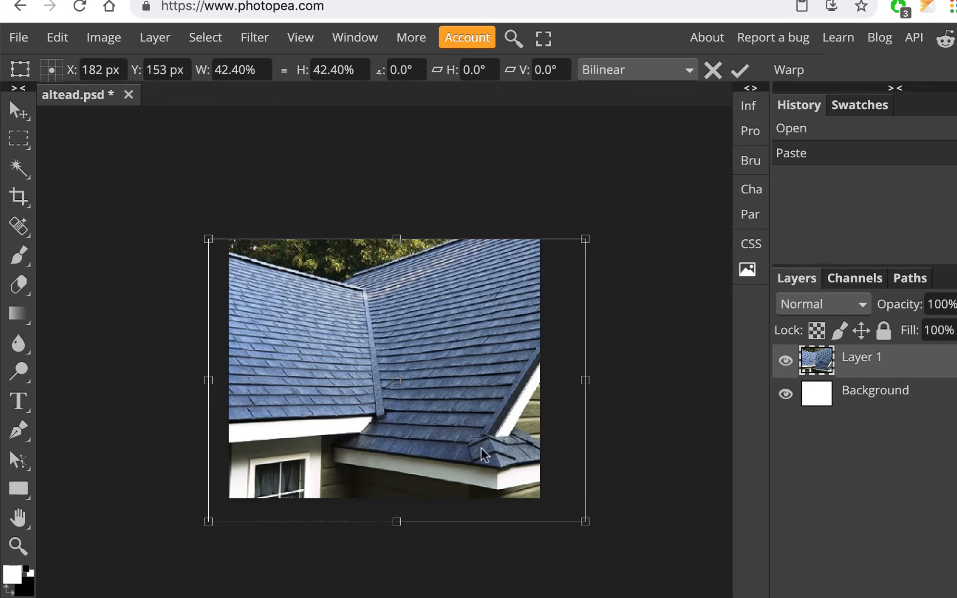
{"action": "mouse_move", "coordinate": [585, 522]}
{"action": "left_mouse_down"}
{"action": "mouse_move", "coordinate": [619, 551]}
{"action": "mouse_move", "coordinate": [587, 537]}
{"action": "left_mouse_up"}
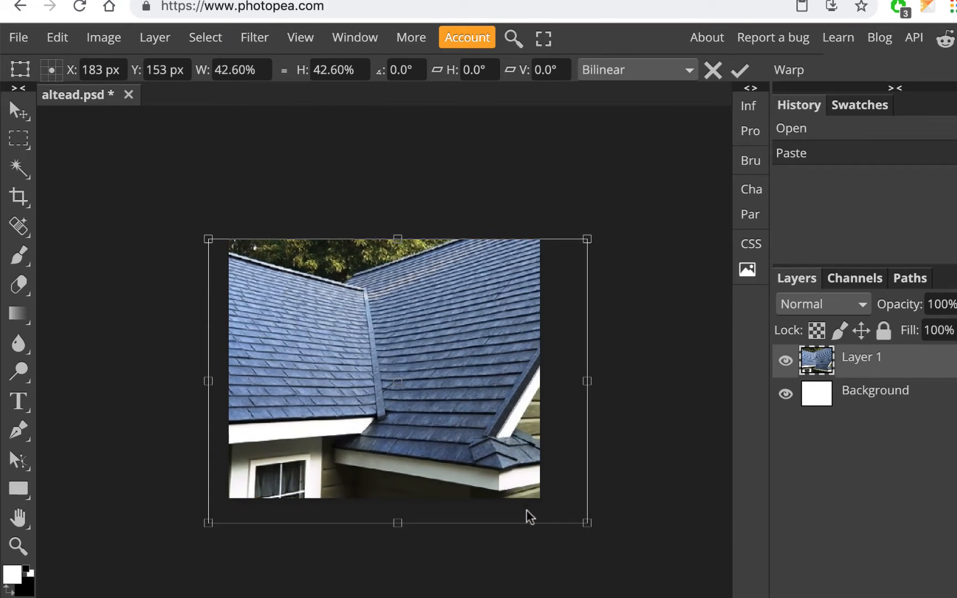
{"action": "mouse_move", "coordinate": [452, 395]}
{"action": "left_mouse_down"}
{"action": "mouse_move", "coordinate": [414, 389]}
{"action": "mouse_move", "coordinate": [486, 393]}
{"action": "mouse_move", "coordinate": [418, 386]}
{"action": "mouse_move", "coordinate": [456, 385]}
{"action": "left_mouse_up"}
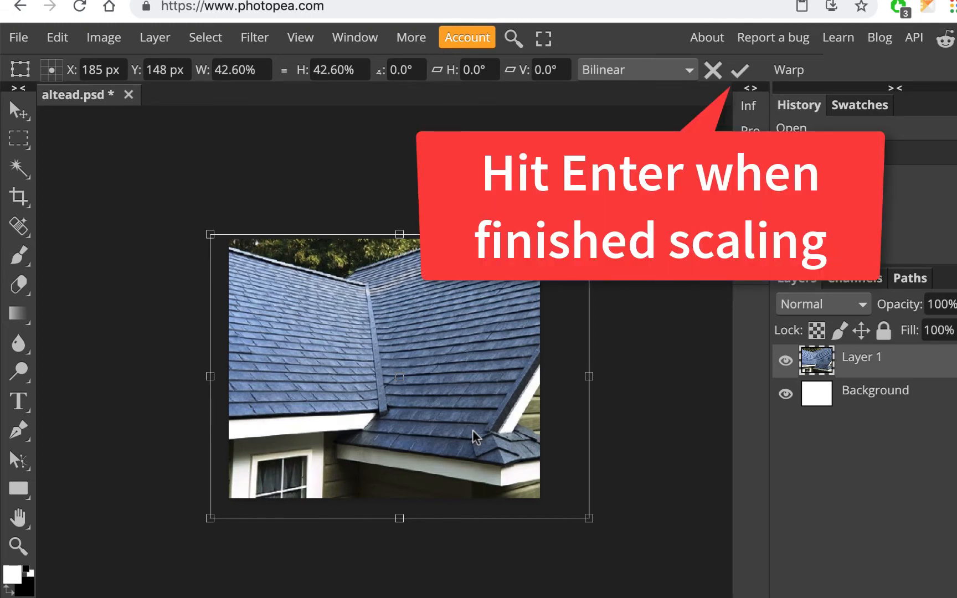
{"action": "key", "text": "Return"}
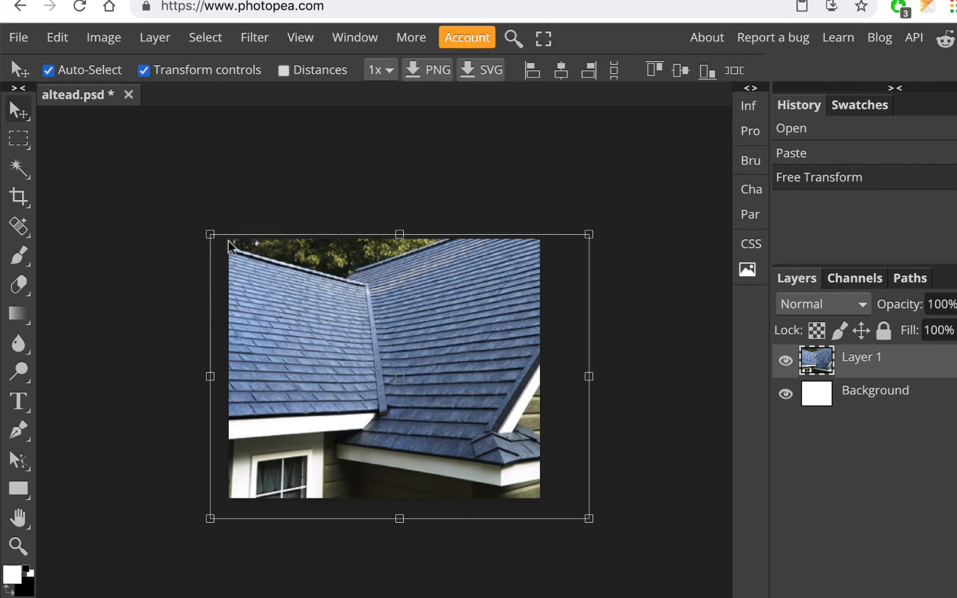
{"action": "left_click", "coordinate": [144, 71]}
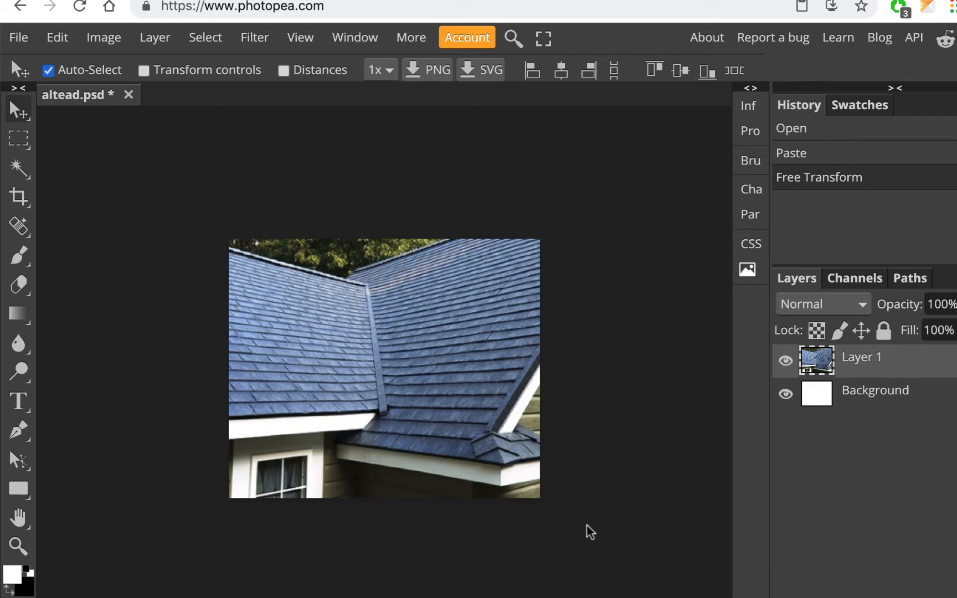
- Copy the blurred EC Roofing shingle-ridge close-up from the Google Images results and return to Photopea
{"action": "left_click", "coordinate": [678, 1]}
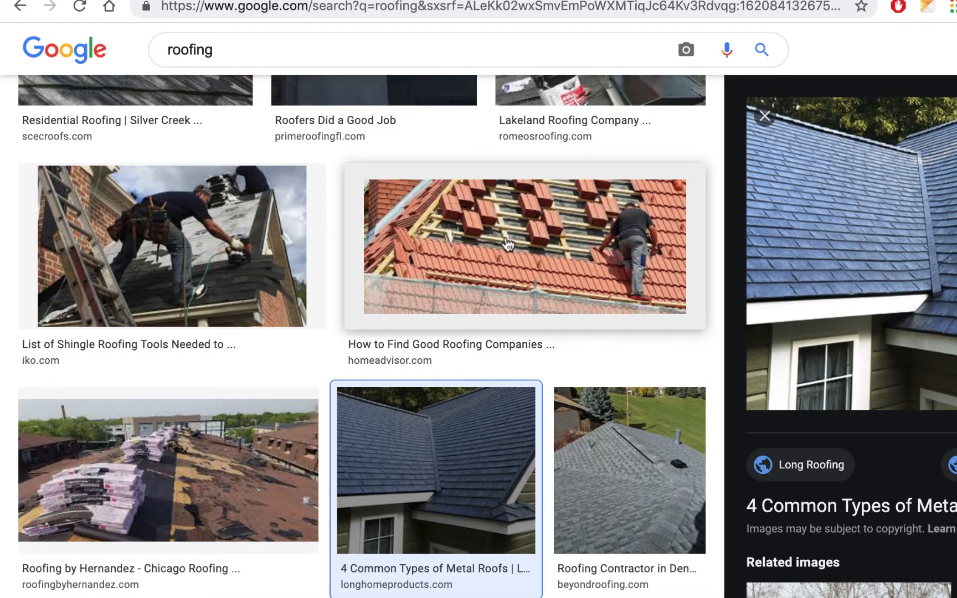
{"action": "scroll", "coordinate": [507, 244], "scroll_direction": "down", "scroll_amount": 10}
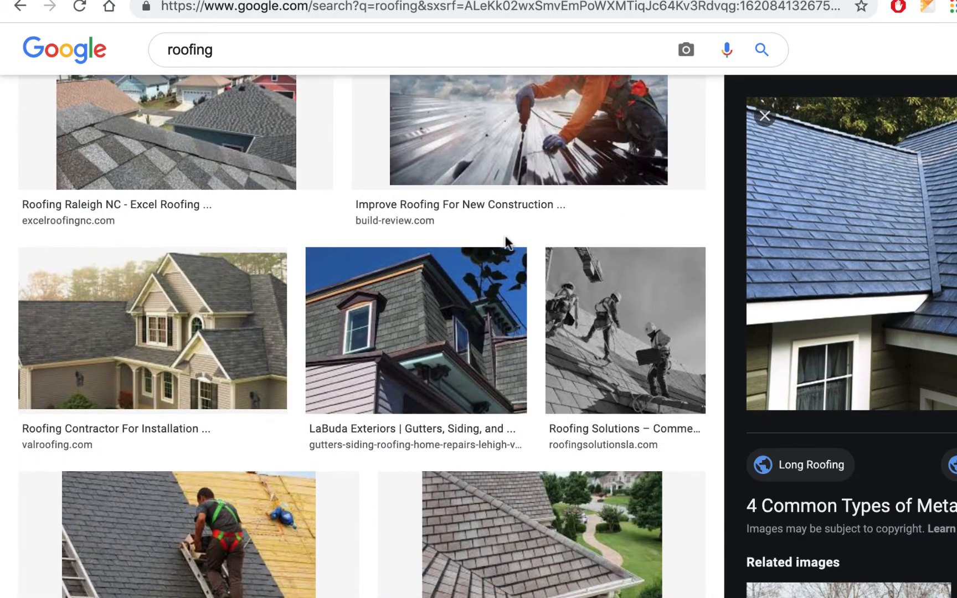
{"action": "scroll", "coordinate": [506, 242], "scroll_direction": "down", "scroll_amount": 13}
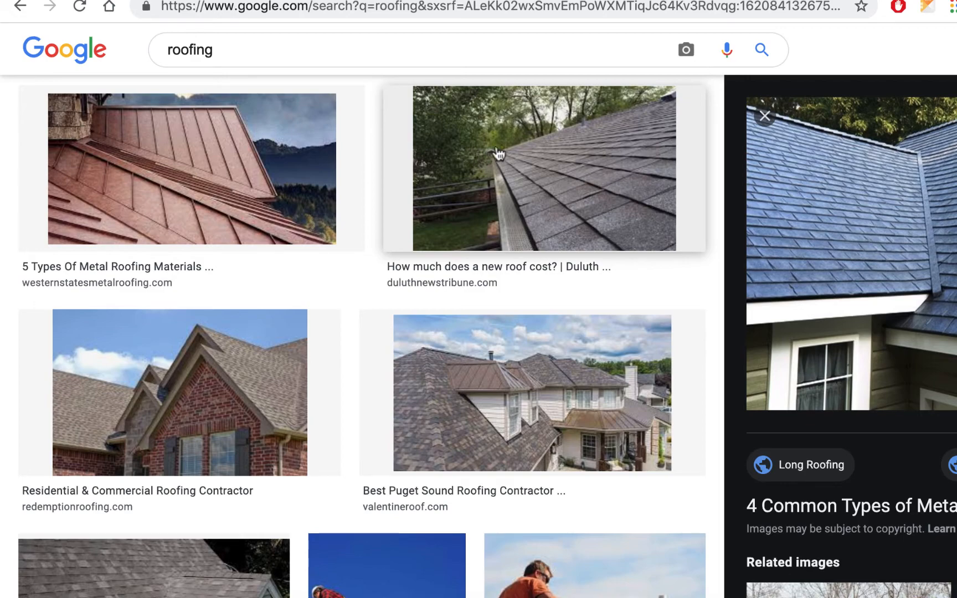
{"action": "scroll", "coordinate": [501, 154], "scroll_direction": "down", "scroll_amount": 8}
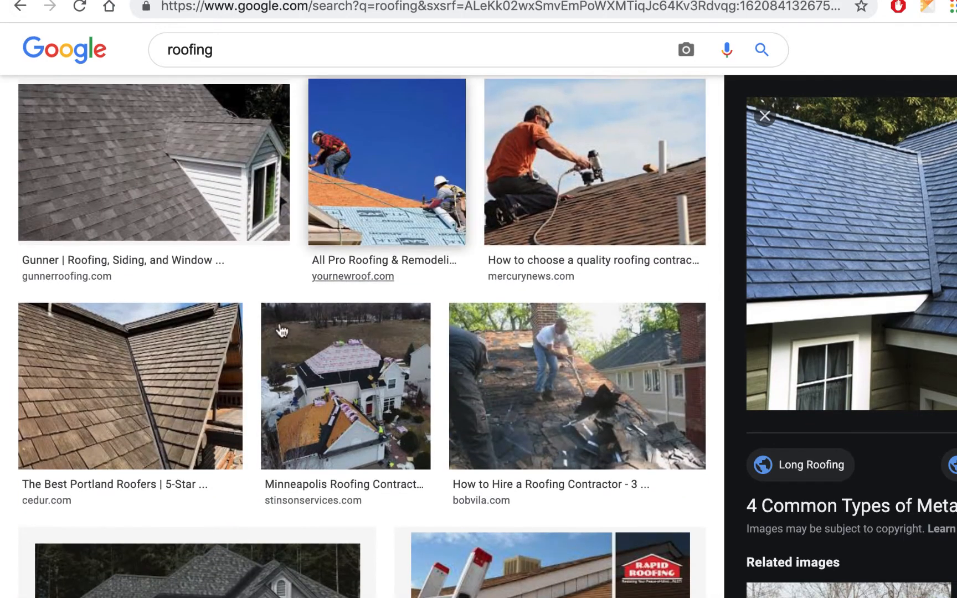
{"action": "scroll", "coordinate": [420, 229], "scroll_direction": "down", "scroll_amount": 15}
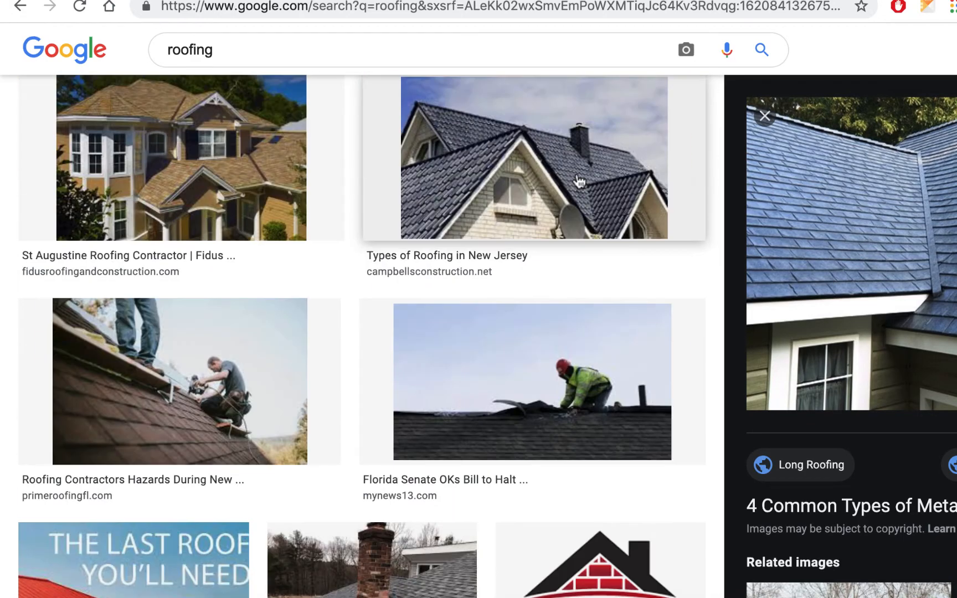
{"action": "scroll", "coordinate": [577, 182], "scroll_direction": "down", "scroll_amount": 10}
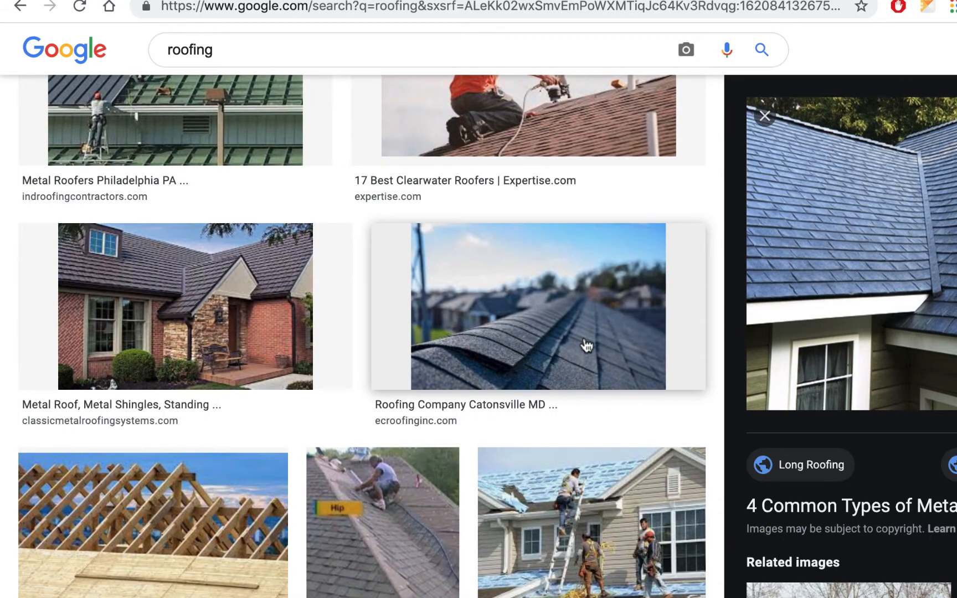
{"action": "left_click", "coordinate": [585, 344]}
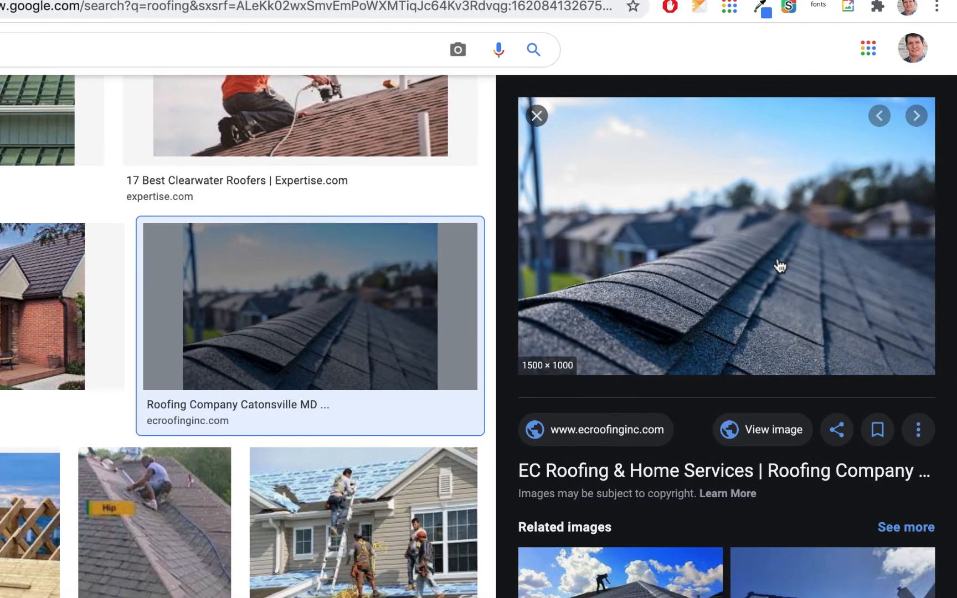
{"action": "right_click", "coordinate": [779, 266]}
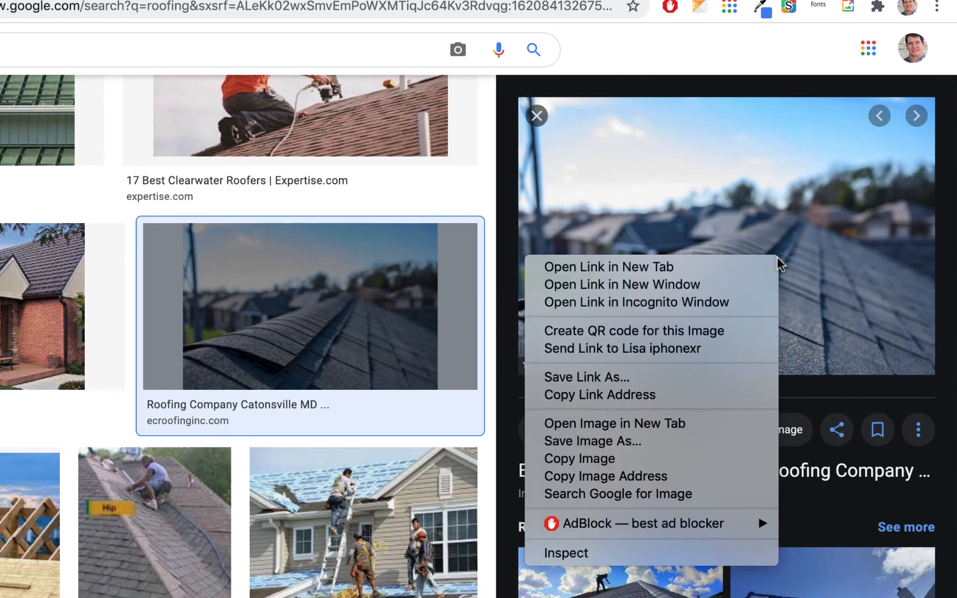
{"action": "left_click", "coordinate": [631, 458]}
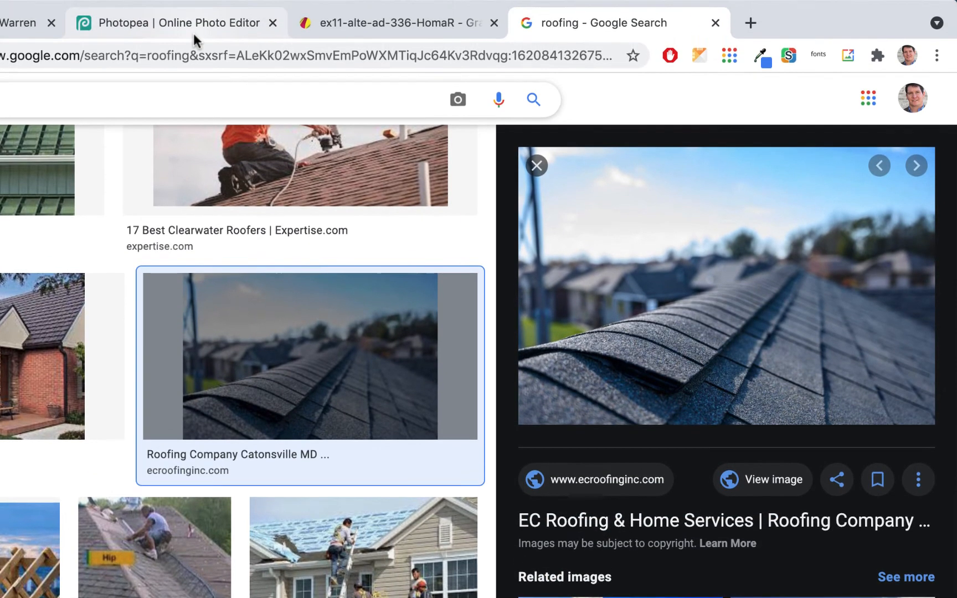
{"action": "left_click", "coordinate": [192, 24]}
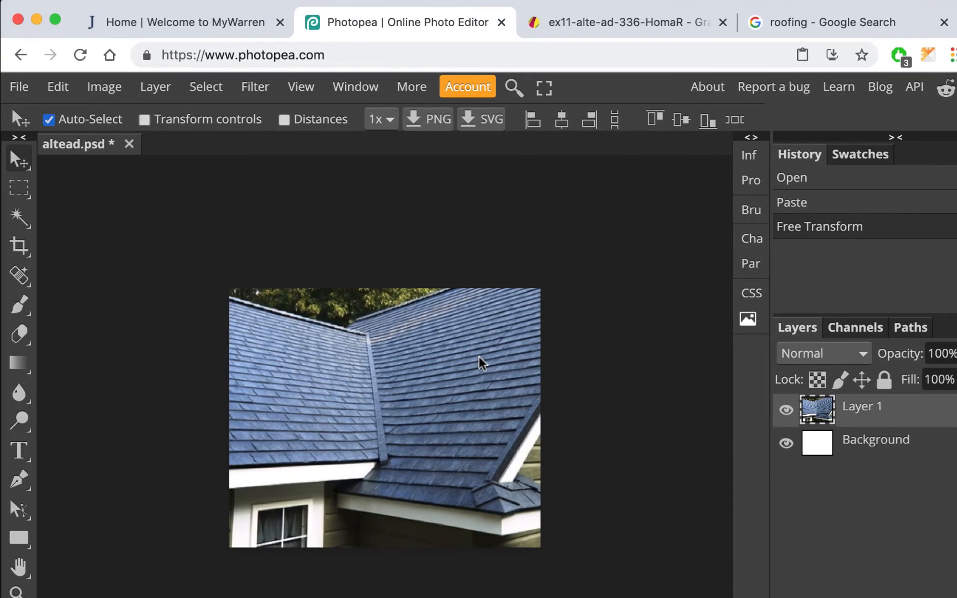
- Paste the ridge photo as Layer 2 with Transform controls on, zoomed out to see it whole
{"action": "key", "text": "super+v"}
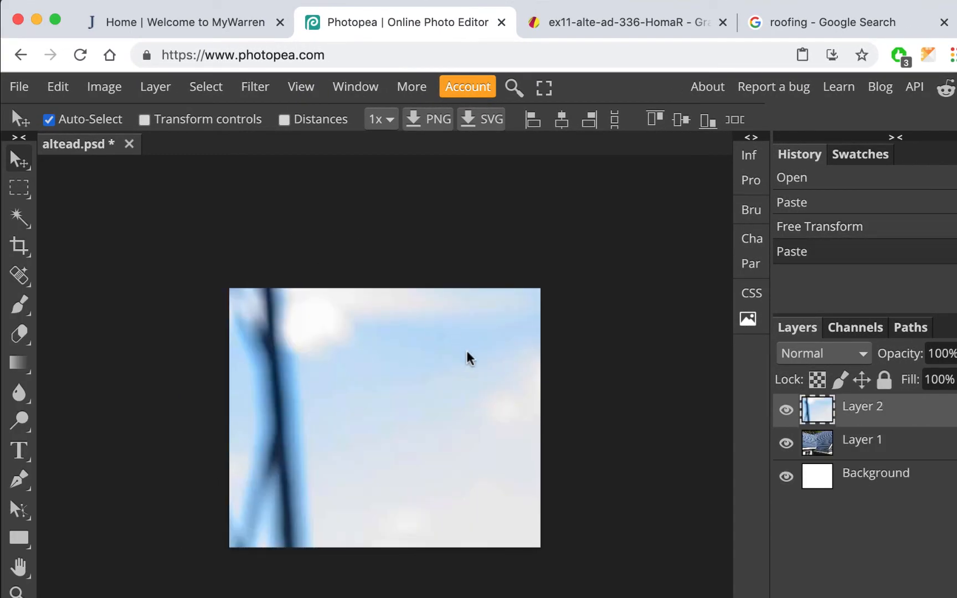
{"action": "left_click", "coordinate": [145, 119]}
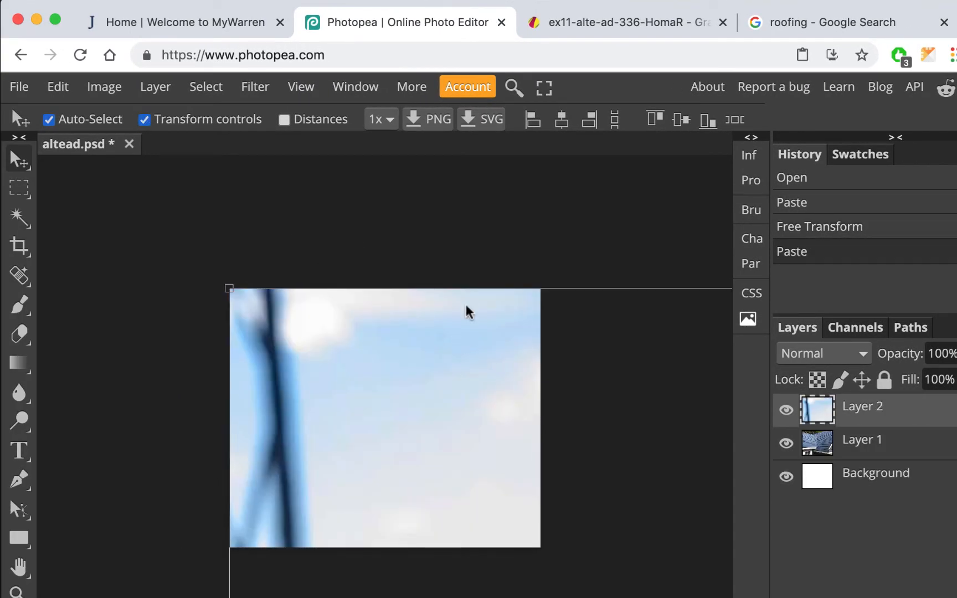
{"action": "scroll", "coordinate": [466, 312], "scroll_direction": "down", "scroll_amount": 3}
{"action": "key", "text": "super+minus"}
{"action": "key", "text": "super+minus"}
{"action": "key", "text": "super+minus"}
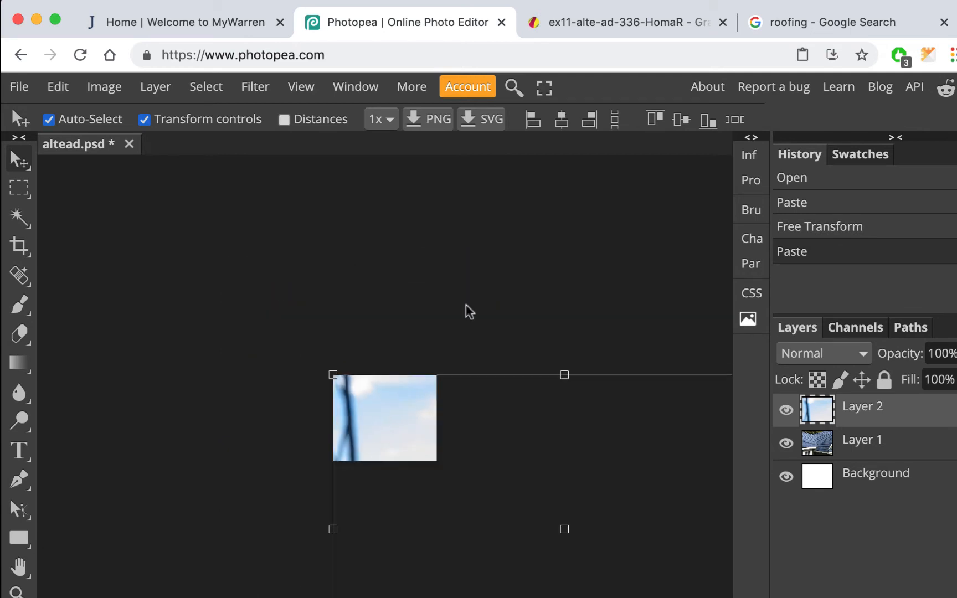
{"action": "key", "text": "super+minus"}
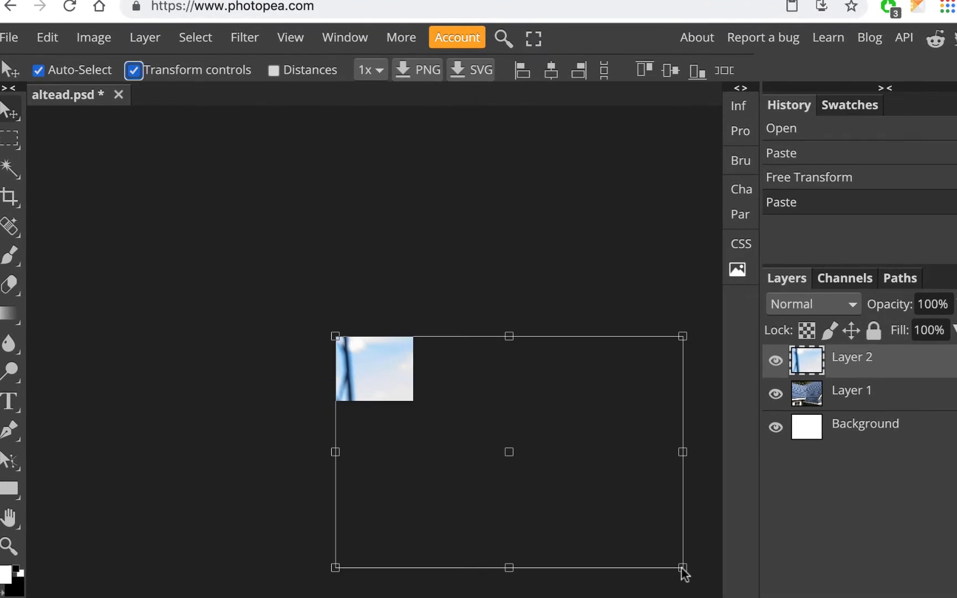
- Scale the ridge photo to 32.20%, position it to cover the canvas, and commit
{"action": "left_click_drag", "start_coordinate": [682, 570], "coordinate": [453, 435]}
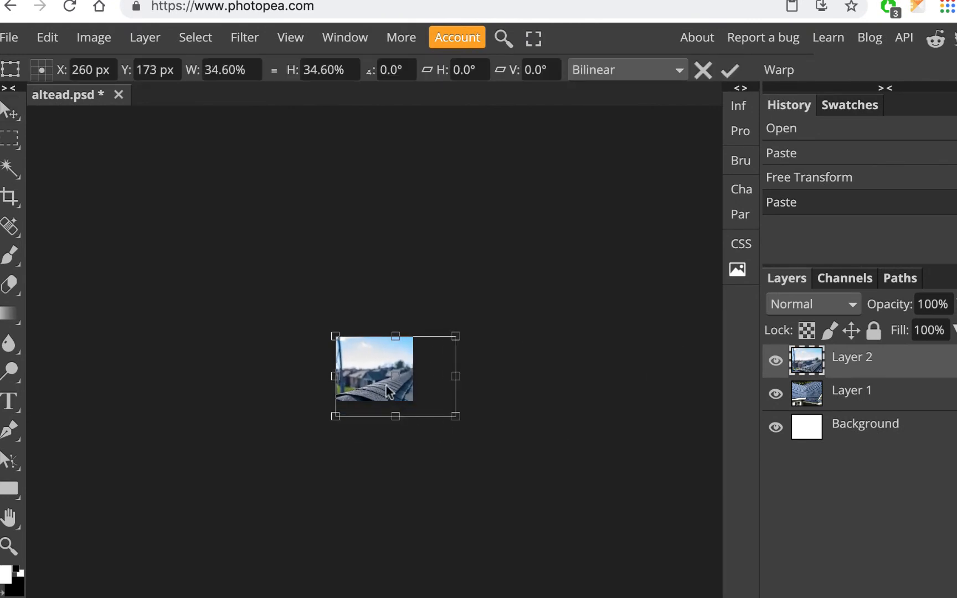
{"action": "scroll", "coordinate": [386, 384], "scroll_direction": "up", "scroll_amount": 7}
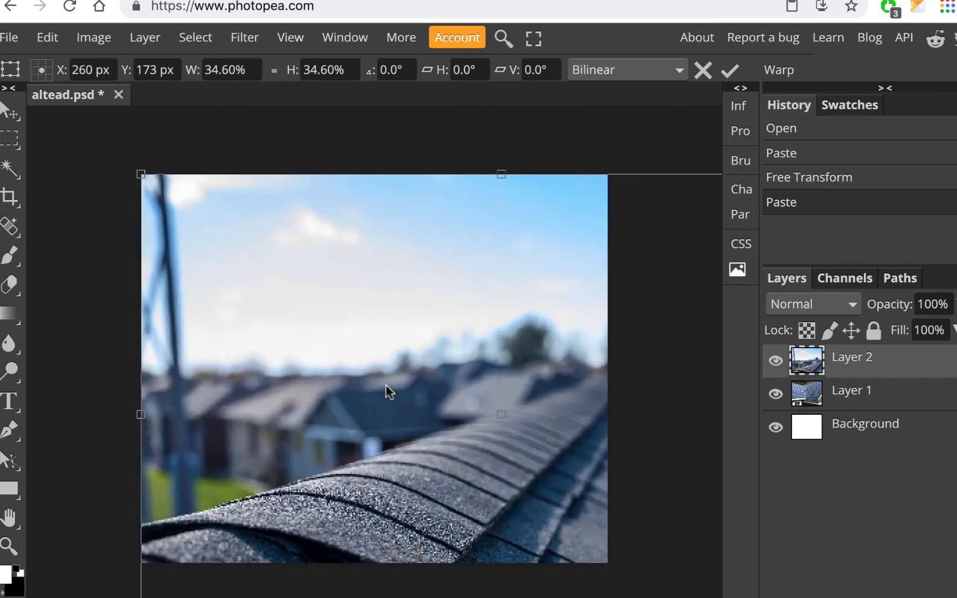
{"action": "scroll", "coordinate": [386, 384], "scroll_direction": "down", "scroll_amount": 3}
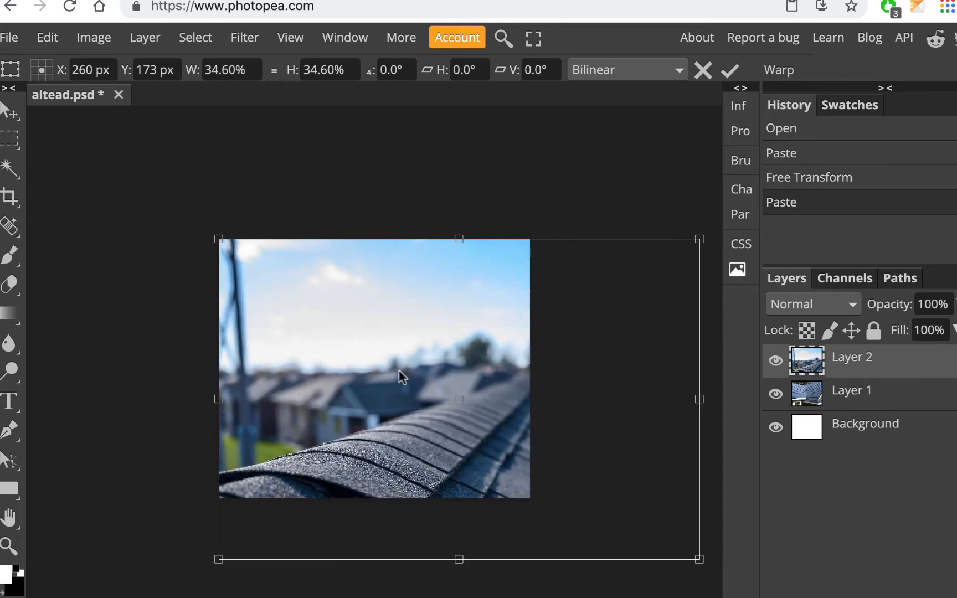
{"action": "left_click_drag", "start_coordinate": [444, 373], "coordinate": [314, 332]}
{"action": "left_click_drag", "start_coordinate": [393, 341], "coordinate": [402, 319]}
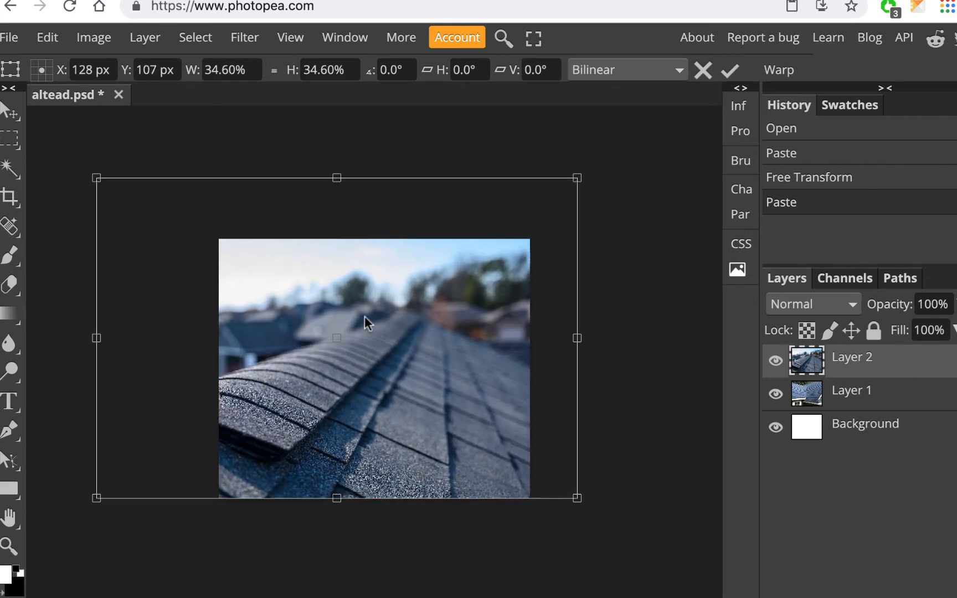
{"action": "left_click_drag", "start_coordinate": [97, 180], "coordinate": [129, 198]}
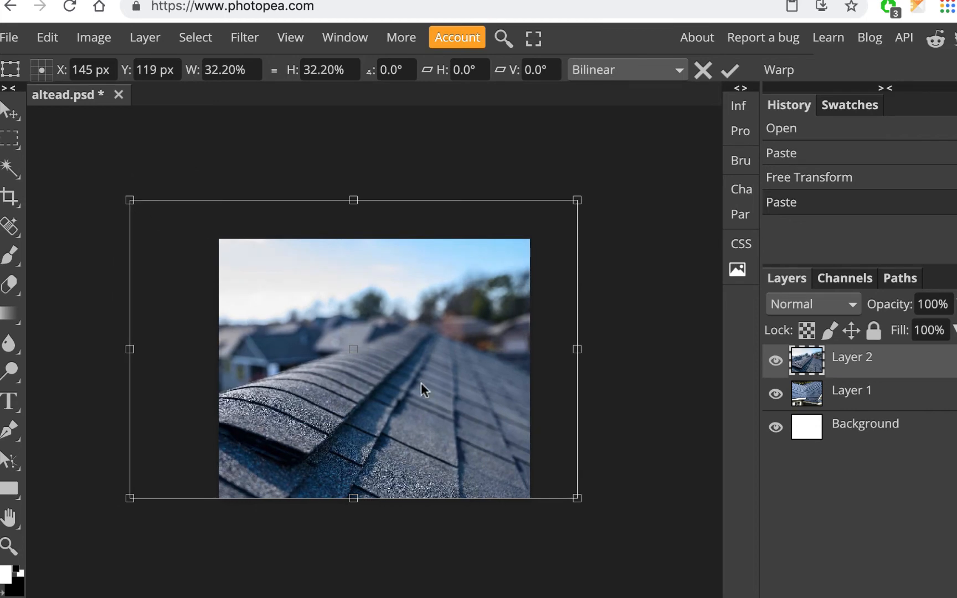
{"action": "key", "text": "Return"}
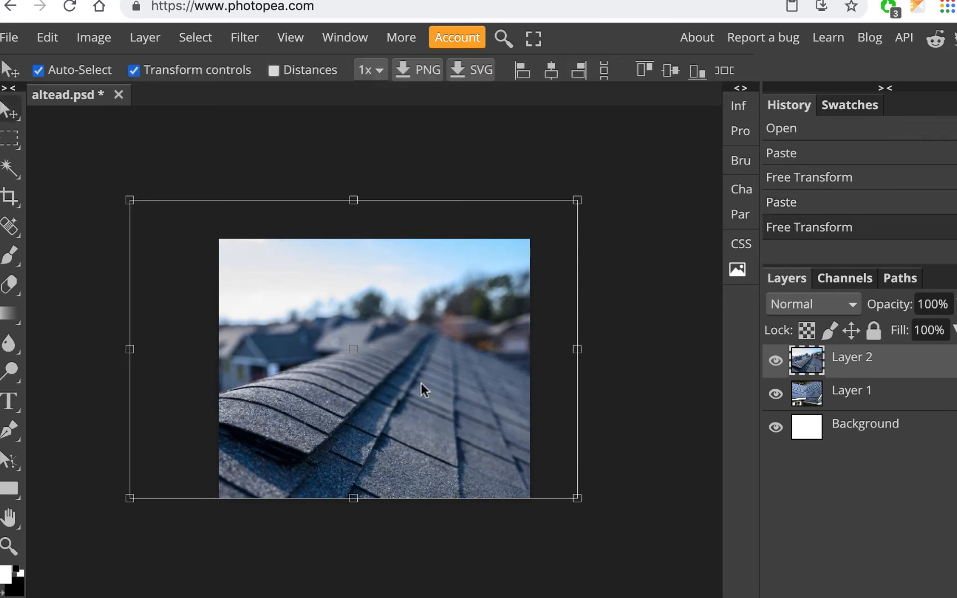
{"action": "key", "text": "ctrl+Tab"}
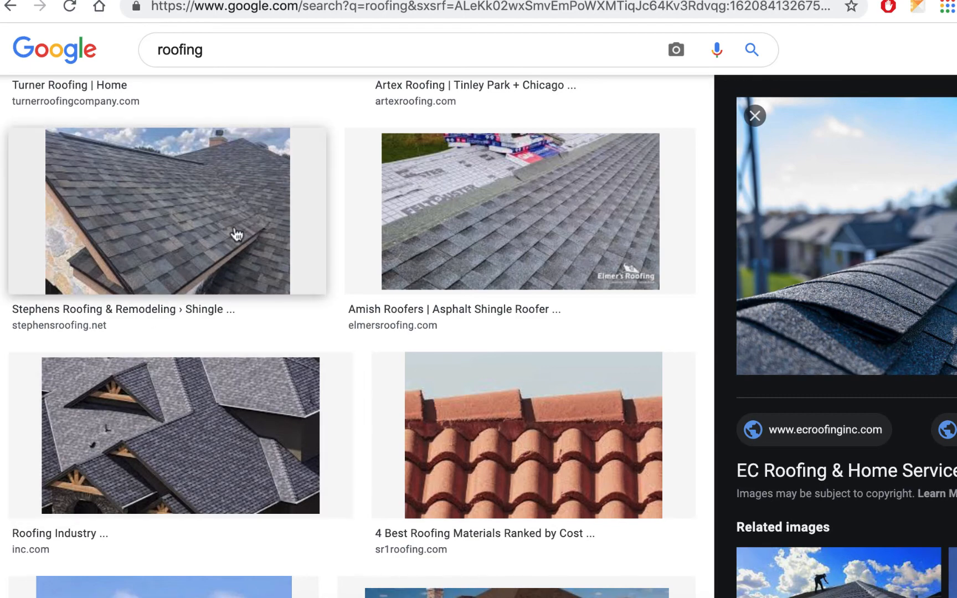
- Copy the 800 × 580 Stephens Roofing gray shingle photo and return to Photopea
{"action": "left_click", "coordinate": [221, 219]}
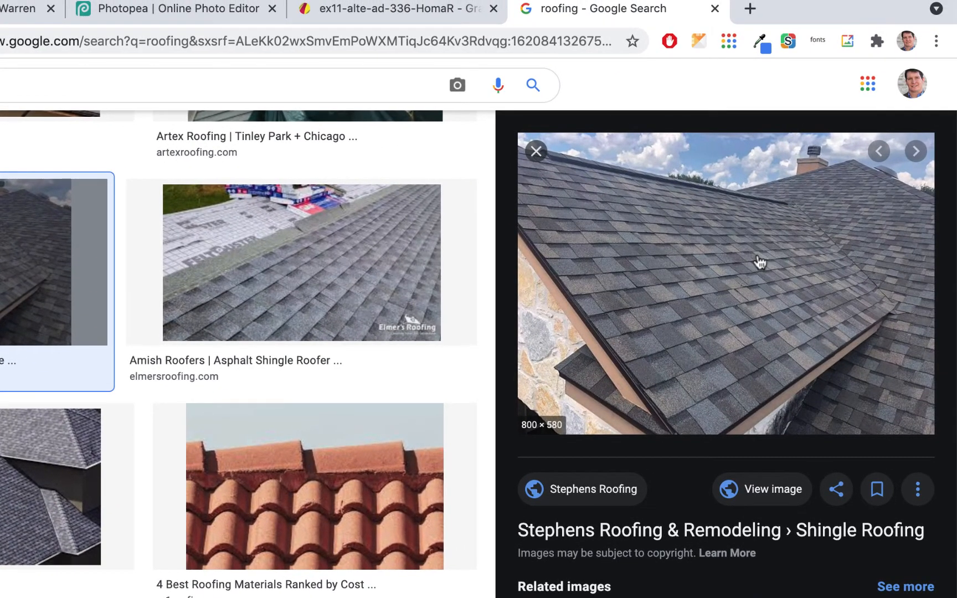
{"action": "right_click", "coordinate": [759, 260]}
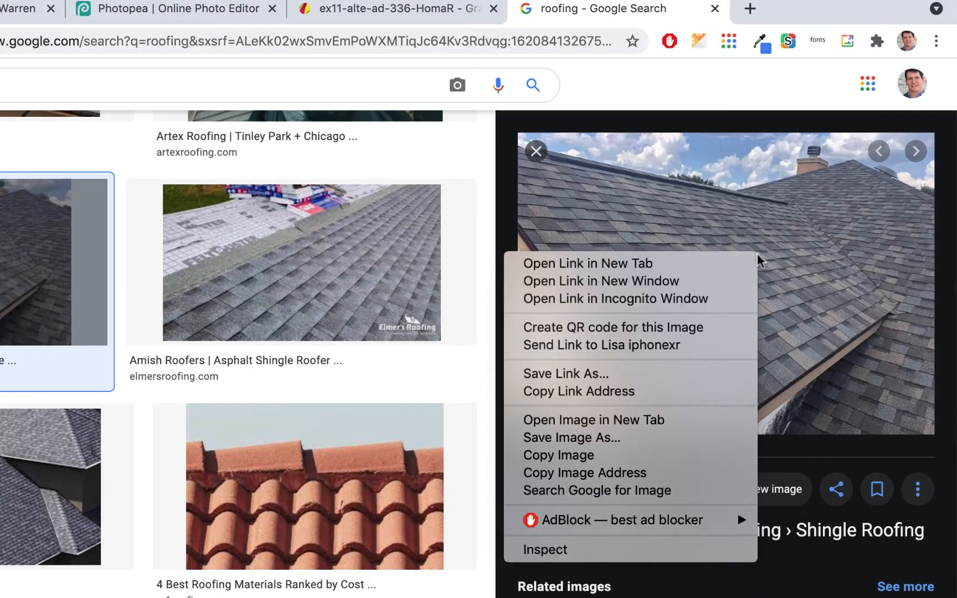
{"action": "left_click", "coordinate": [653, 455]}
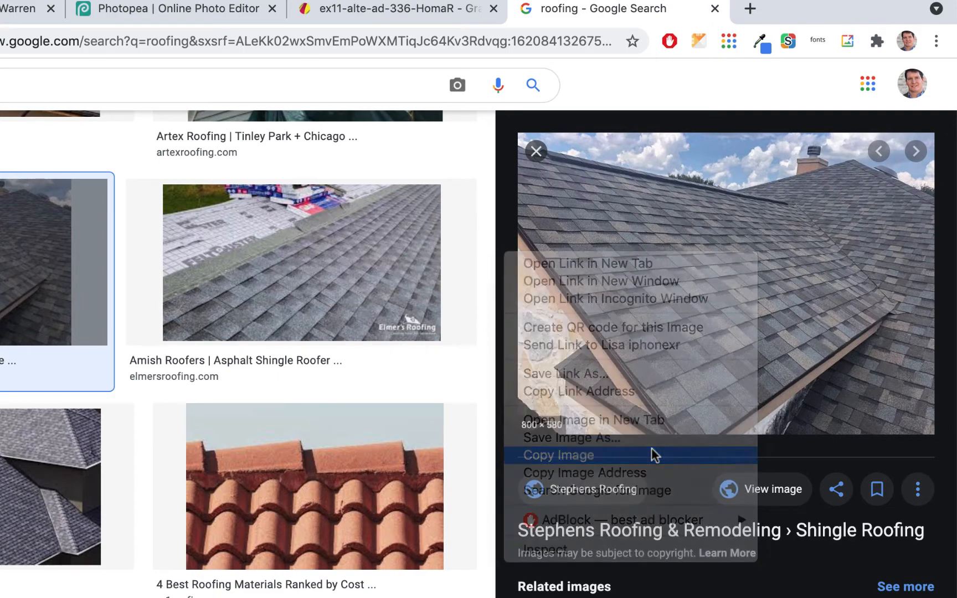
{"action": "left_click", "coordinate": [221, 6]}
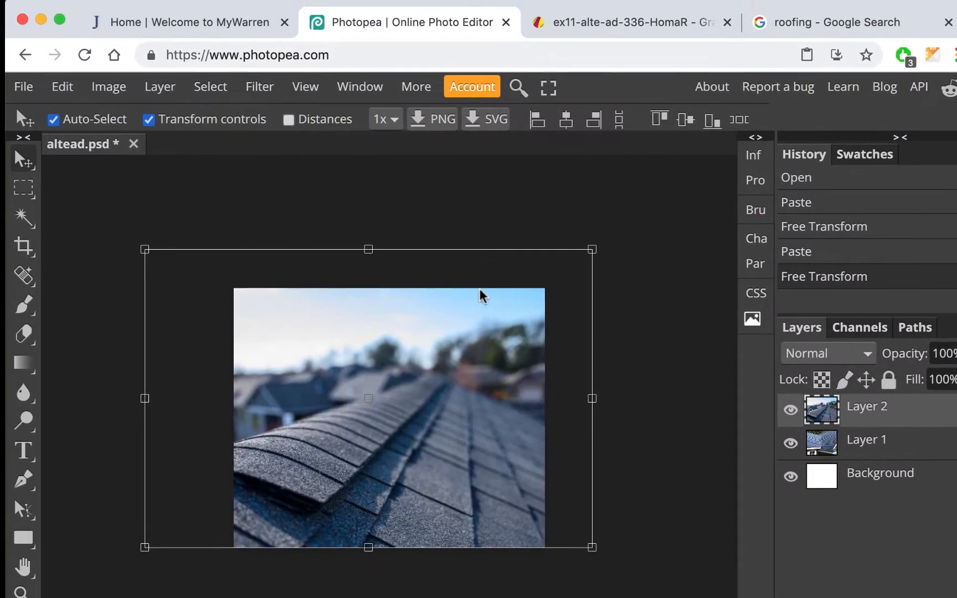
- Paste the Stephens shingle photo as Layer 3 with Transform controls showing
{"action": "left_click", "coordinate": [155, 121]}
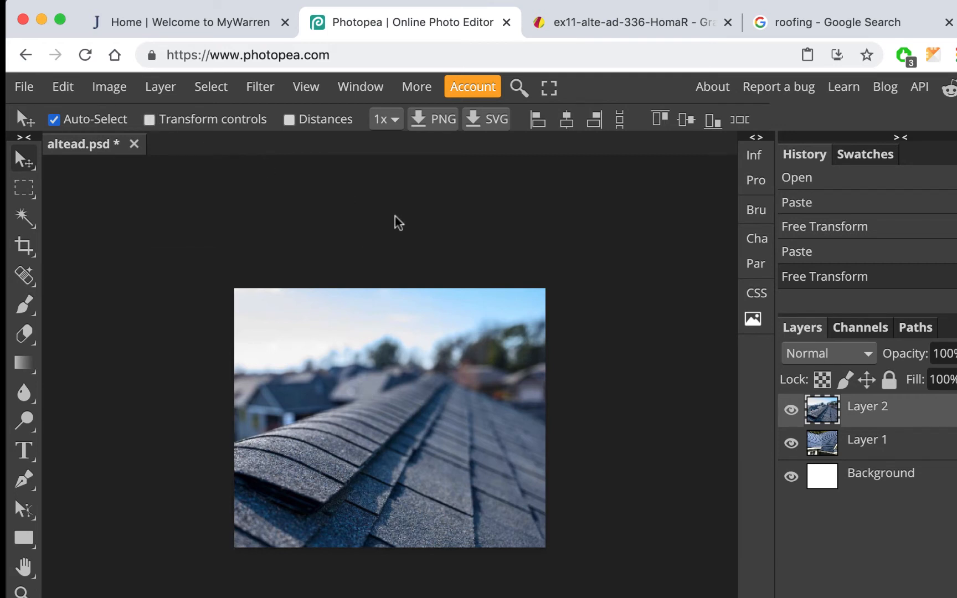
{"action": "key", "text": "super+v"}
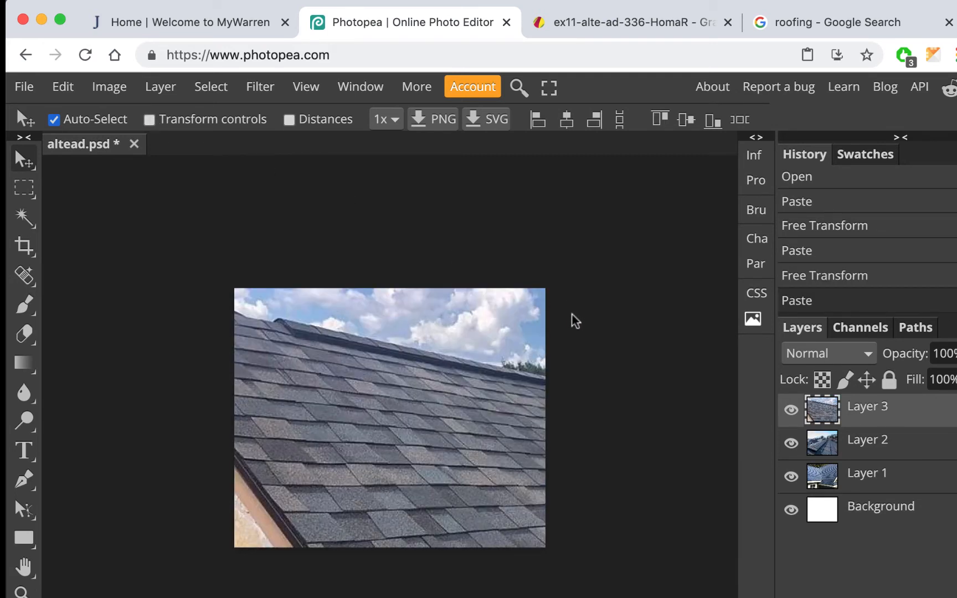
{"action": "scroll", "coordinate": [576, 321], "scroll_direction": "down", "scroll_amount": 2}
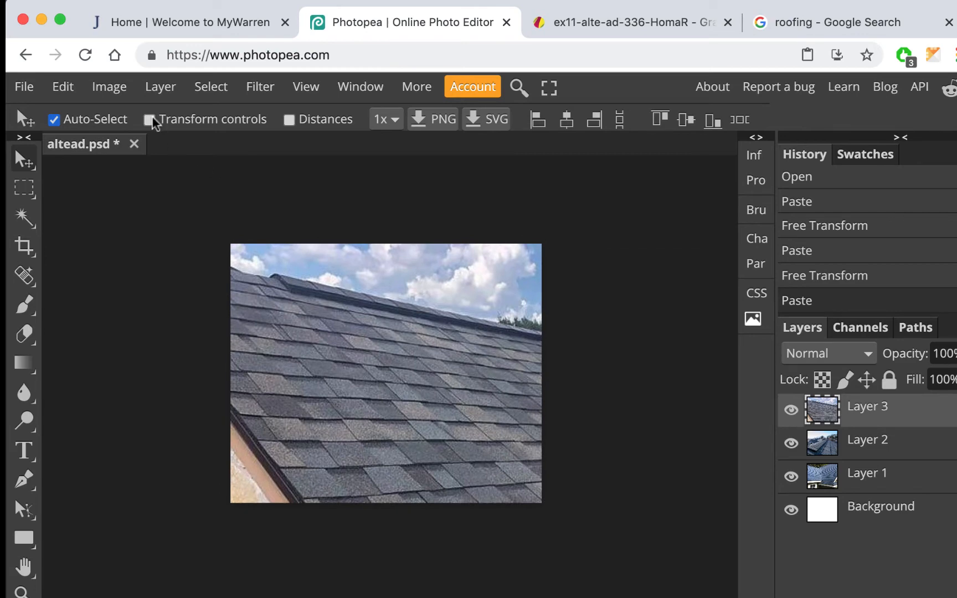
{"action": "left_click", "coordinate": [149, 120]}
{"action": "scroll", "coordinate": [615, 377], "scroll_direction": "down", "scroll_amount": 2}
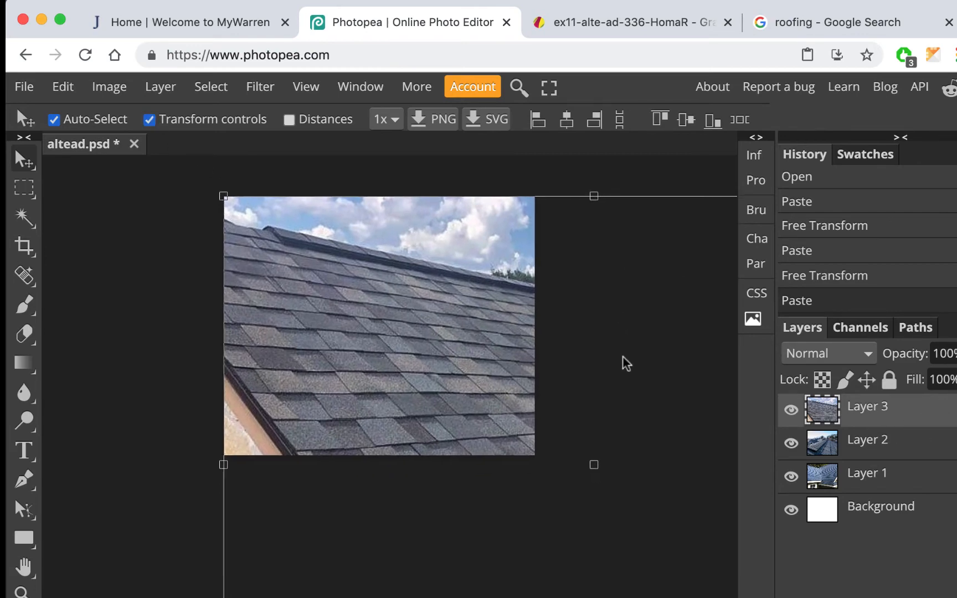
{"action": "scroll", "coordinate": [625, 364], "scroll_direction": "down", "scroll_amount": 1}
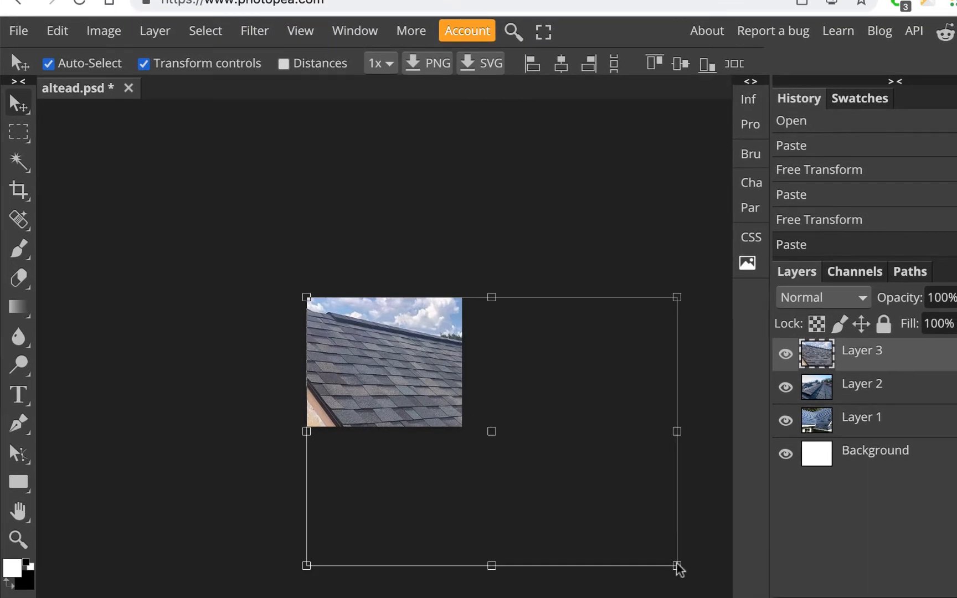
- Shrink the Layer 3 photo to 51.50%, reposition it, and commit the transform
{"action": "left_click_drag", "start_coordinate": [676, 565], "coordinate": [505, 439]}
{"action": "left_click_drag", "start_coordinate": [432, 374], "coordinate": [393, 373]}
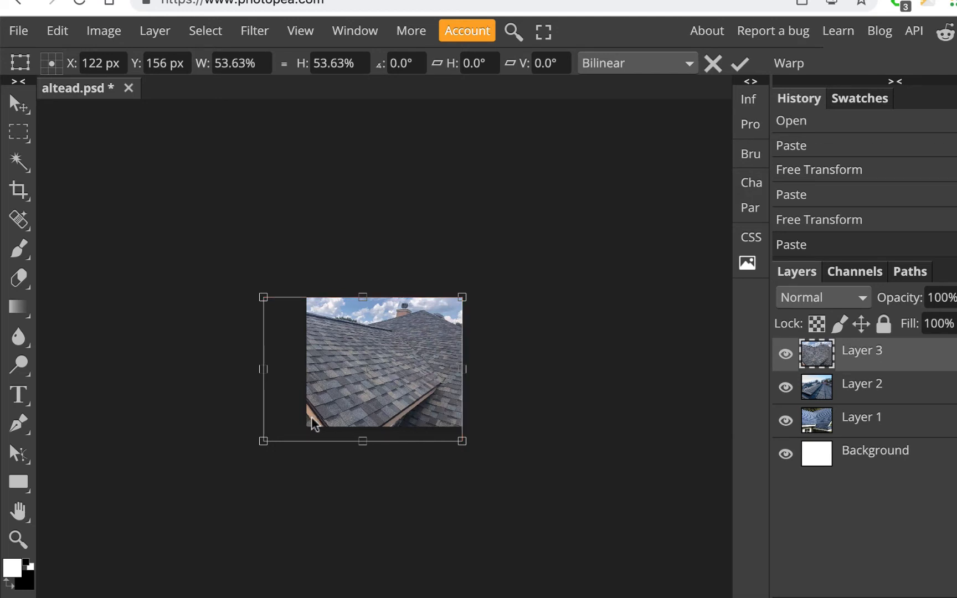
{"action": "mouse_move", "coordinate": [264, 443]}
{"action": "left_mouse_down"}
{"action": "mouse_move", "coordinate": [252, 451]}
{"action": "mouse_move", "coordinate": [270, 437]}
{"action": "left_mouse_up"}
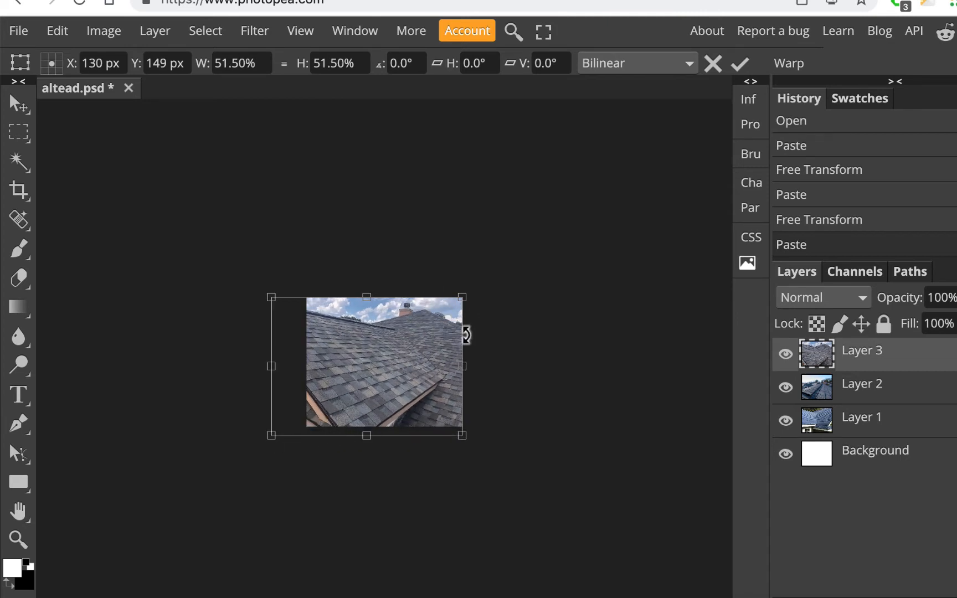
{"action": "key", "text": "ctrl+plus"}
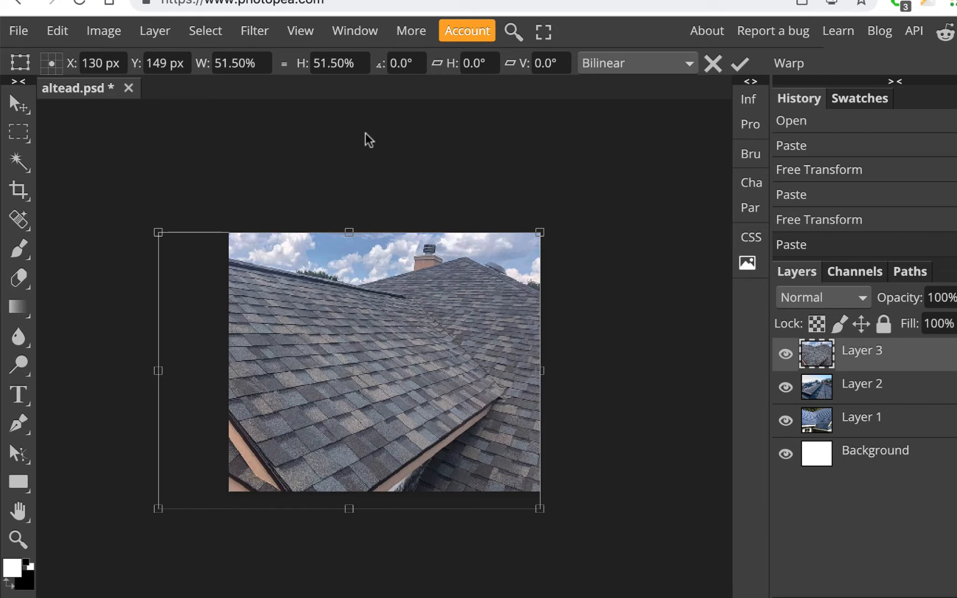
{"action": "left_click", "coordinate": [740, 64]}
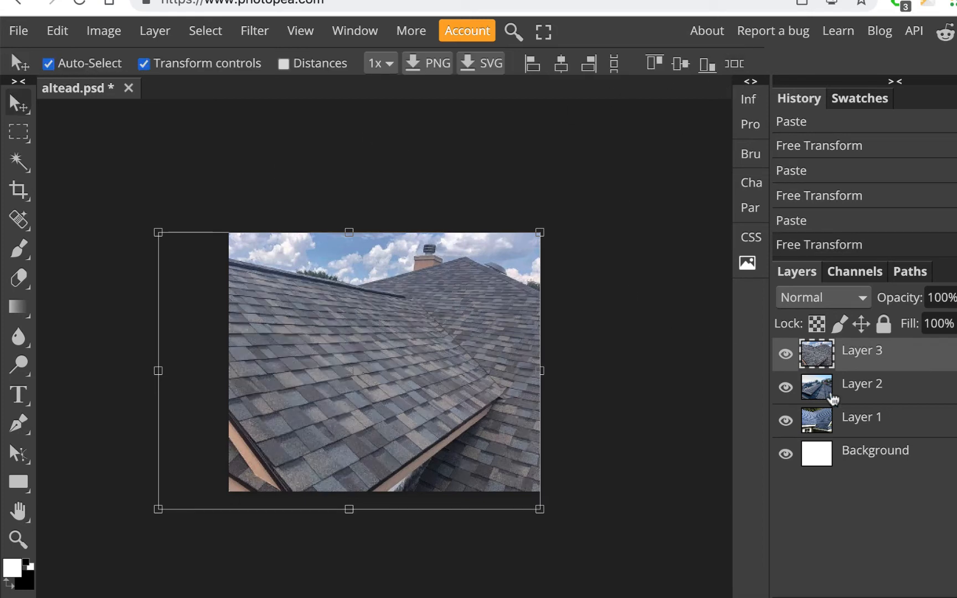
- Compare the roof layers, leave Layer 3 and Layer 2 hidden, and select Layer 1
{"action": "left_click", "coordinate": [786, 357]}
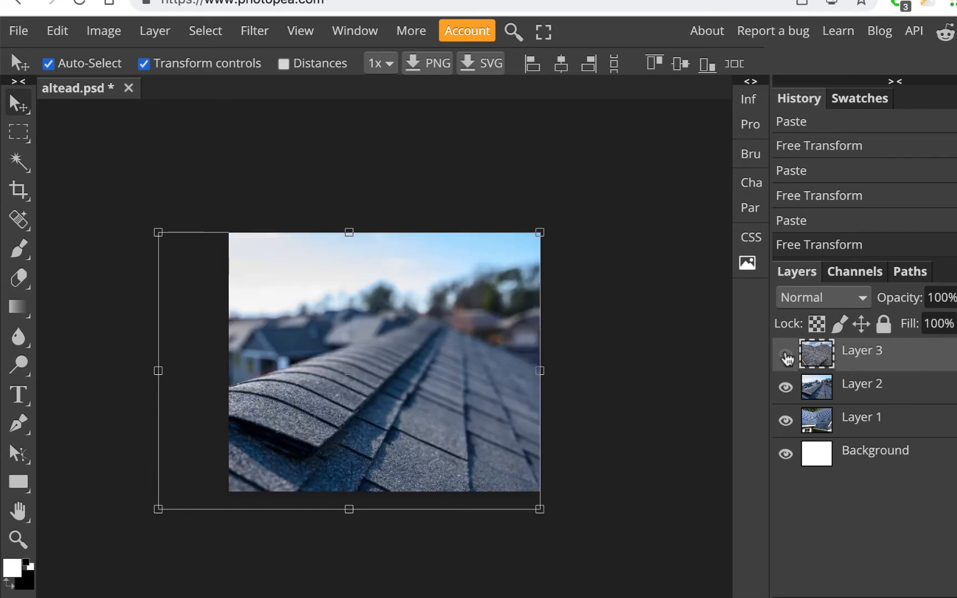
{"action": "left_click", "coordinate": [786, 389]}
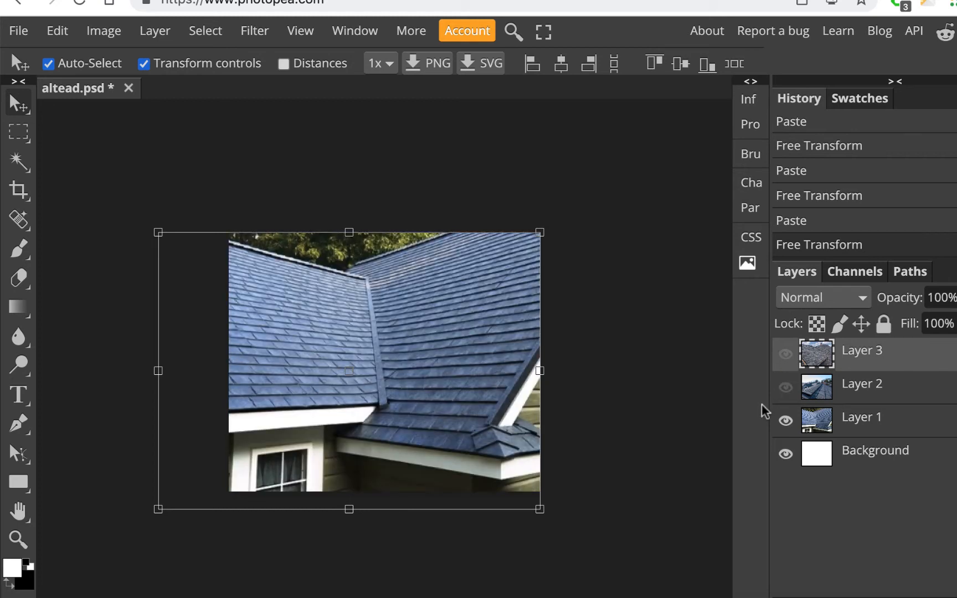
{"action": "left_click", "coordinate": [786, 388]}
{"action": "left_click", "coordinate": [786, 354]}
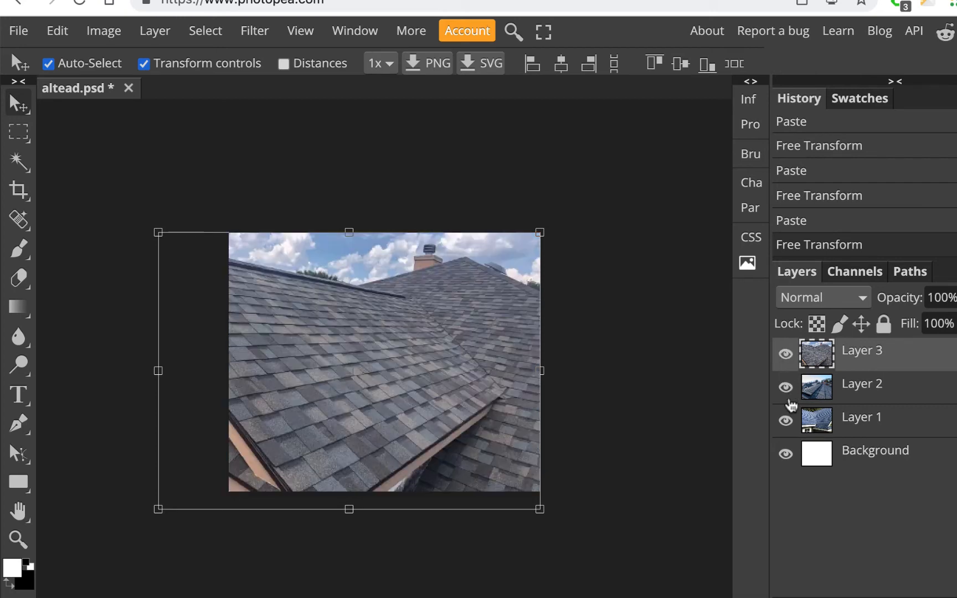
{"action": "left_click", "coordinate": [785, 354]}
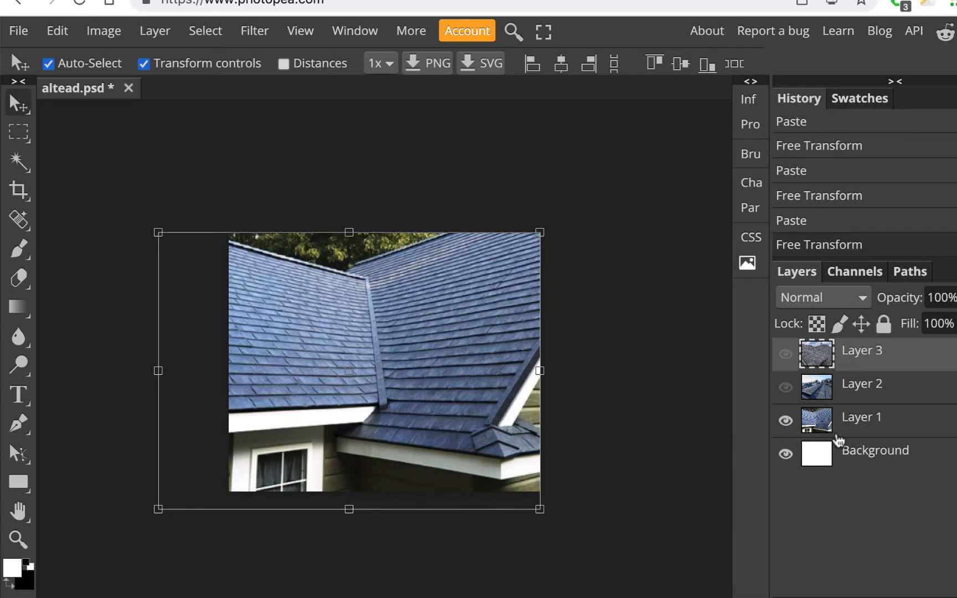
{"action": "left_click", "coordinate": [889, 431]}
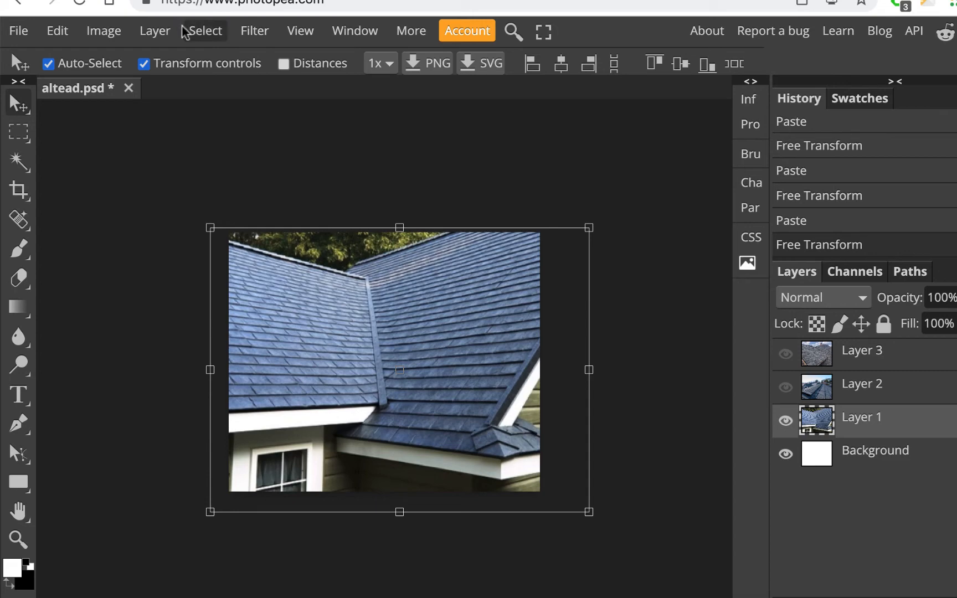
- Apply Shadows/Highlights to Layer 1 with amount 50%, tone 25%, radius 12 px
{"action": "left_click", "coordinate": [107, 32]}
{"action": "mouse_move", "coordinate": [111, 69]}
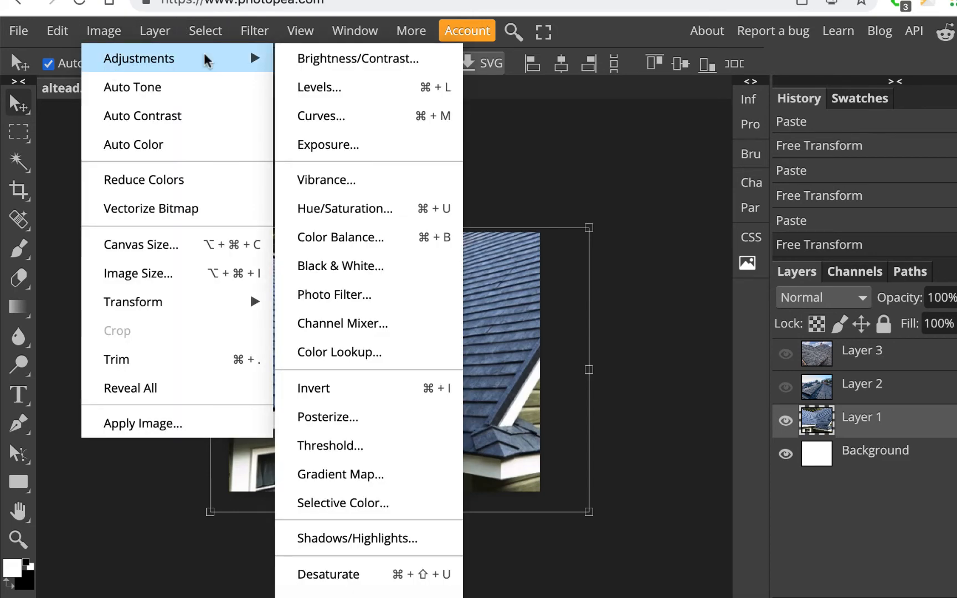
{"action": "left_click", "coordinate": [388, 539]}
{"action": "left_click_drag", "start_coordinate": [354, 173], "coordinate": [899, 95]}
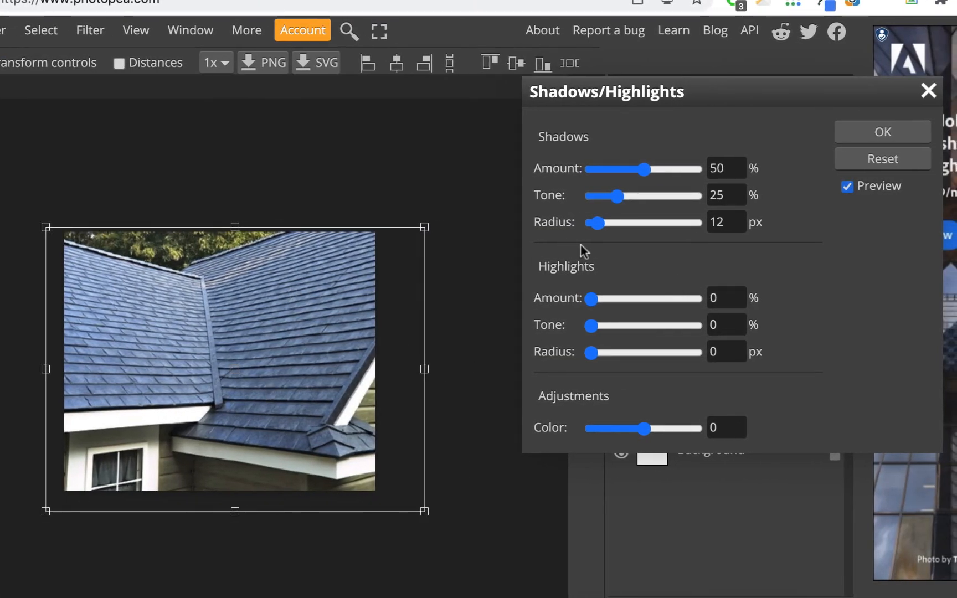
{"action": "left_click", "coordinate": [848, 187]}
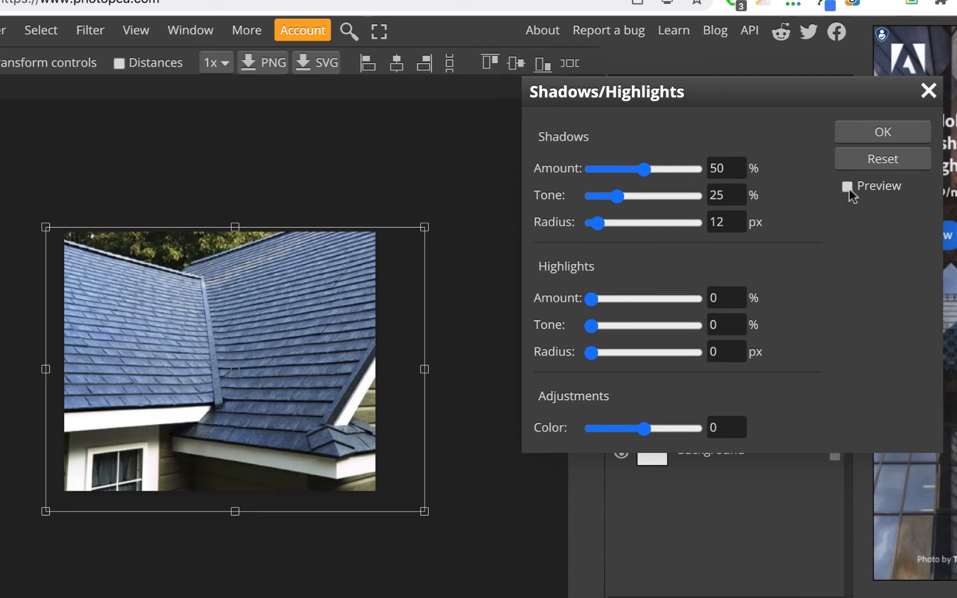
{"action": "left_click", "coordinate": [847, 187]}
{"action": "left_click", "coordinate": [848, 188]}
{"action": "left_click", "coordinate": [848, 187]}
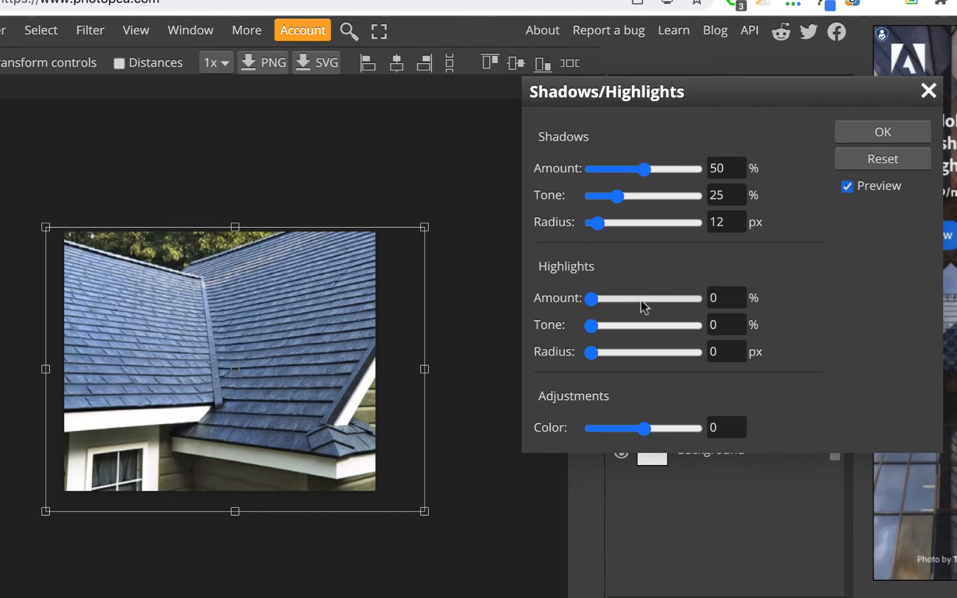
{"action": "mouse_move", "coordinate": [594, 224]}
{"action": "left_mouse_down"}
{"action": "mouse_move", "coordinate": [624, 224]}
{"action": "mouse_move", "coordinate": [597, 224]}
{"action": "left_mouse_up"}
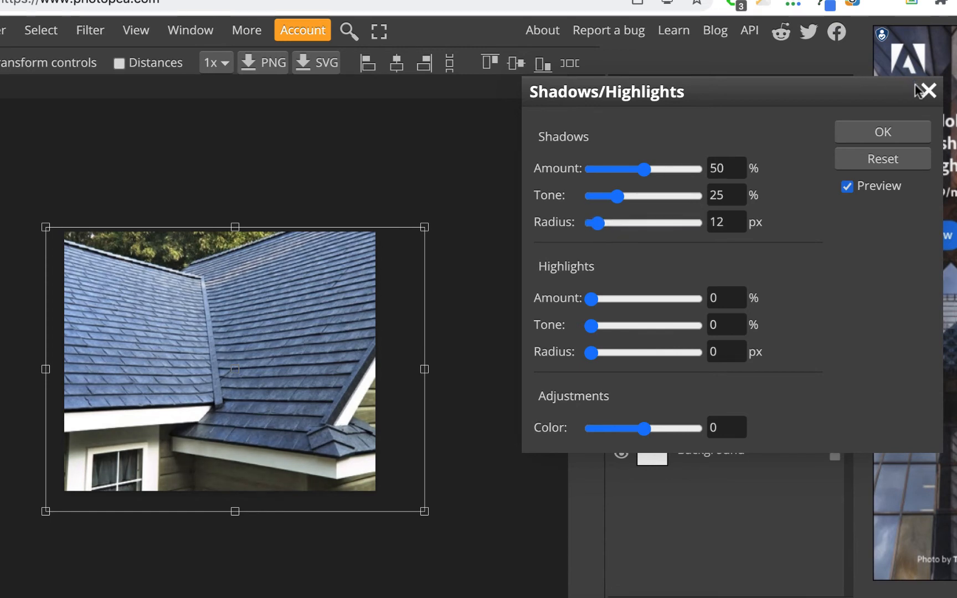
{"action": "left_click", "coordinate": [884, 133]}
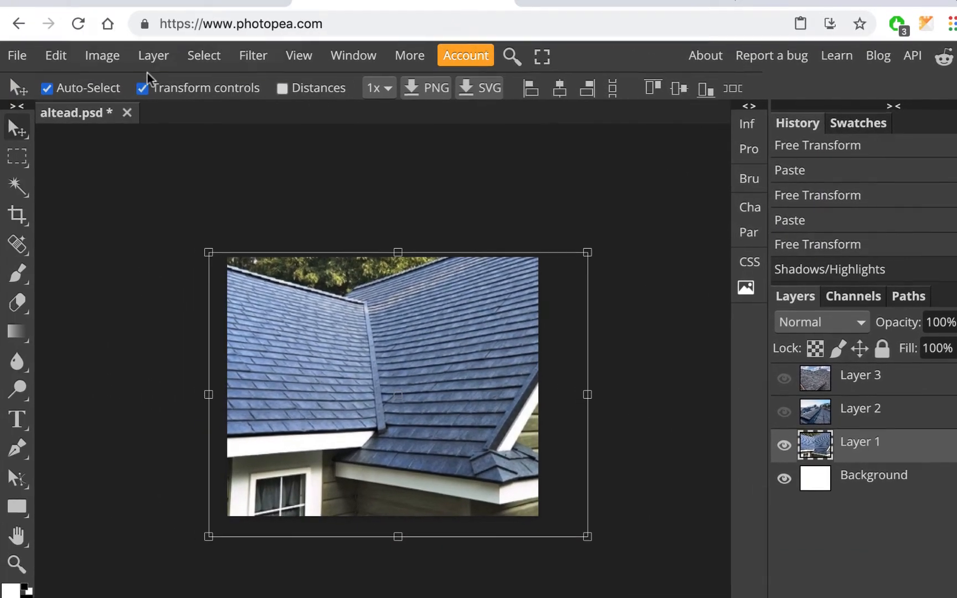
- Open Levels for Layer 1 and, after testing black and white points, set midtones to 1.13
{"action": "left_click", "coordinate": [113, 60]}
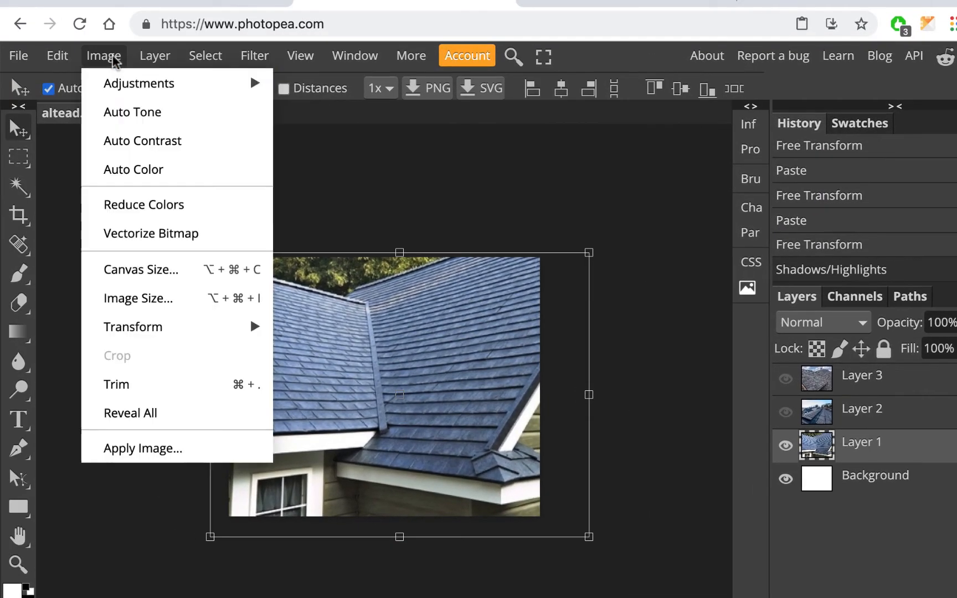
{"action": "mouse_move", "coordinate": [107, 91]}
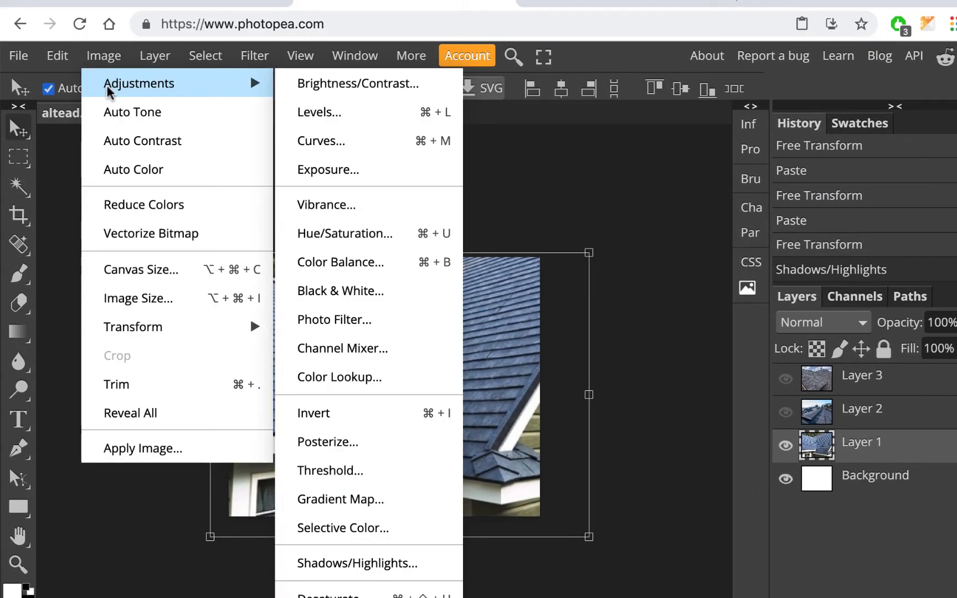
{"action": "left_click", "coordinate": [357, 118]}
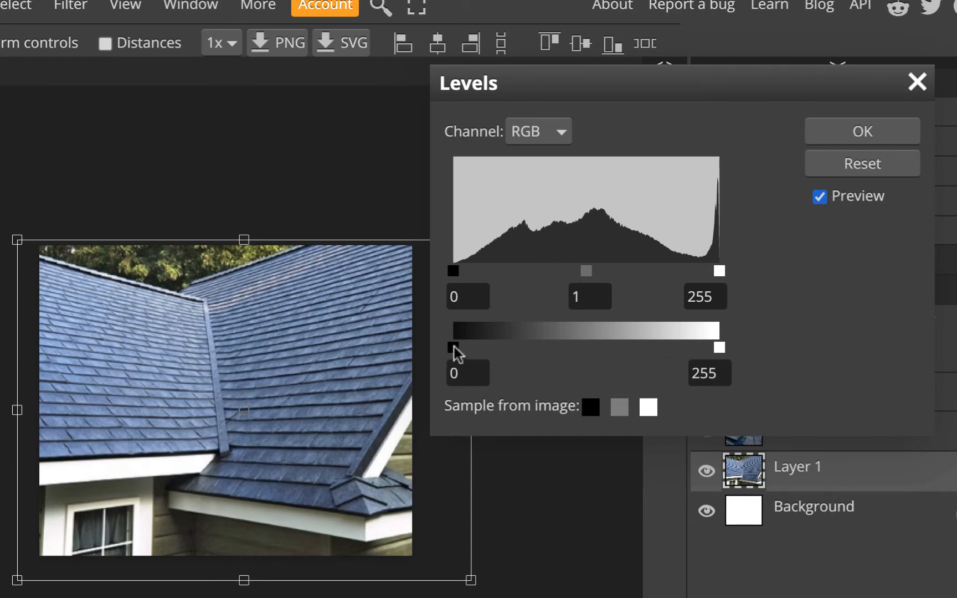
{"action": "mouse_move", "coordinate": [454, 347]}
{"action": "left_mouse_down"}
{"action": "mouse_move", "coordinate": [506, 347]}
{"action": "mouse_move", "coordinate": [447, 344]}
{"action": "left_mouse_up"}
{"action": "left_click_drag", "start_coordinate": [720, 354], "coordinate": [760, 355]}
{"action": "mouse_move", "coordinate": [452, 350]}
{"action": "left_mouse_down"}
{"action": "mouse_move", "coordinate": [532, 357]}
{"action": "mouse_move", "coordinate": [442, 342]}
{"action": "left_mouse_up"}
{"action": "left_click_drag", "start_coordinate": [454, 271], "coordinate": [504, 274]}
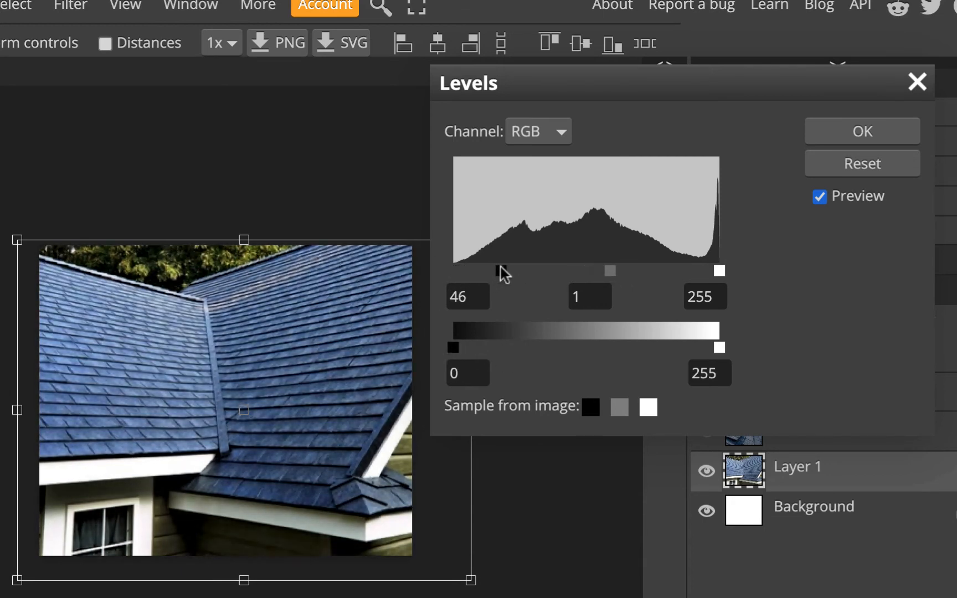
{"action": "left_click_drag", "start_coordinate": [719, 270], "coordinate": [644, 273]}
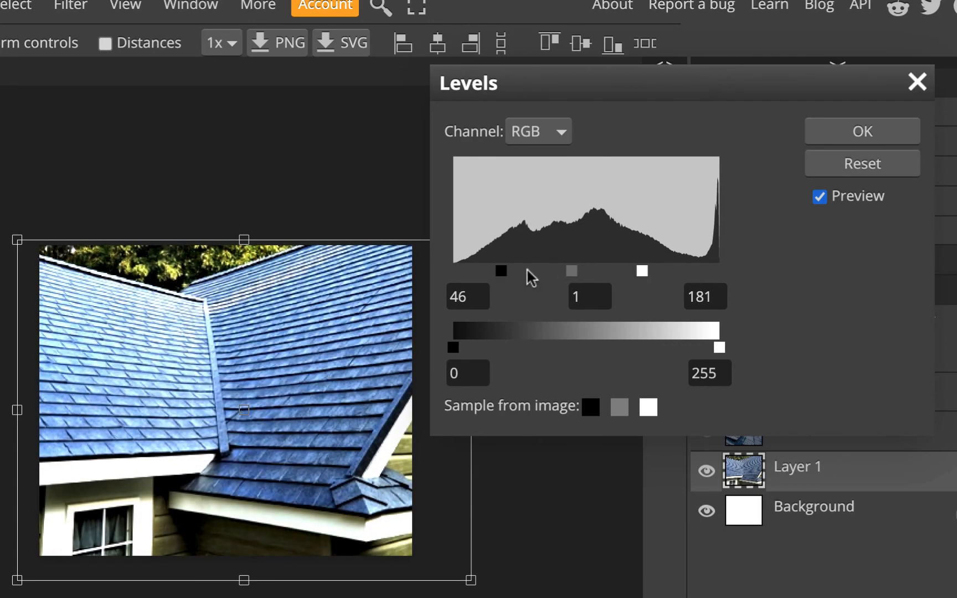
{"action": "left_click_drag", "start_coordinate": [511, 267], "coordinate": [446, 271]}
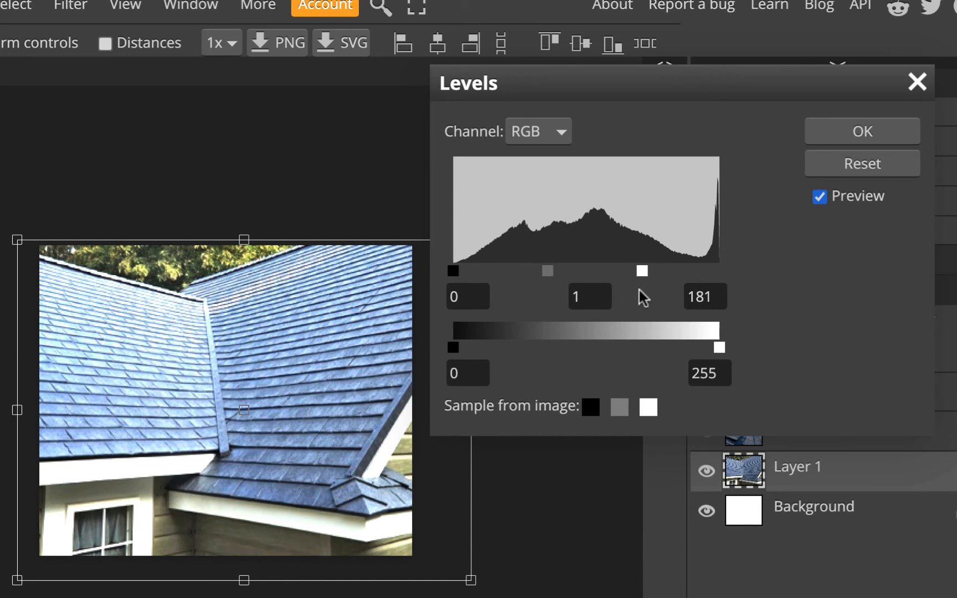
{"action": "left_click_drag", "start_coordinate": [643, 271], "coordinate": [748, 274]}
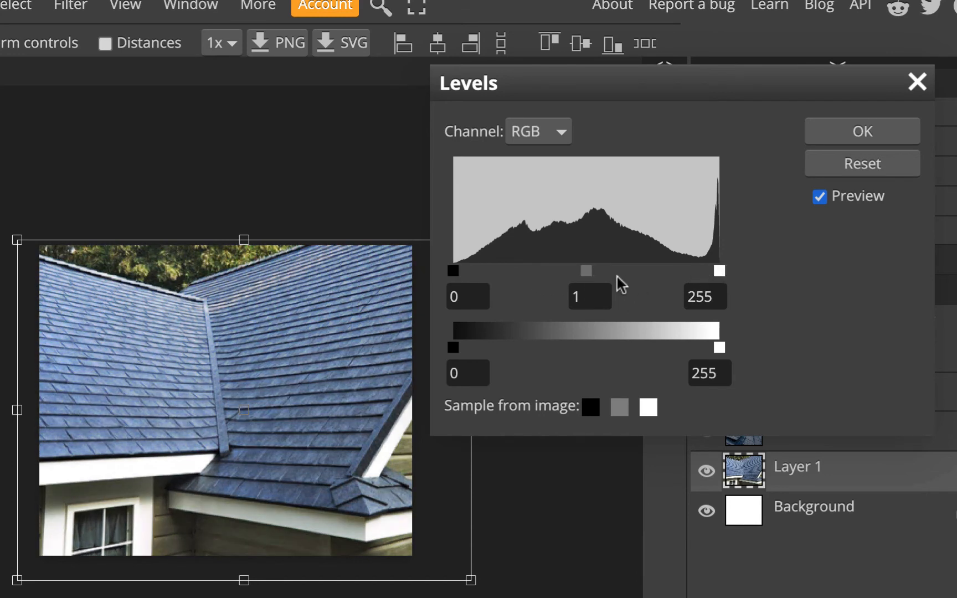
{"action": "mouse_move", "coordinate": [580, 272]}
{"action": "left_mouse_down"}
{"action": "mouse_move", "coordinate": [568, 272]}
{"action": "mouse_move", "coordinate": [577, 272]}
{"action": "left_mouse_up"}
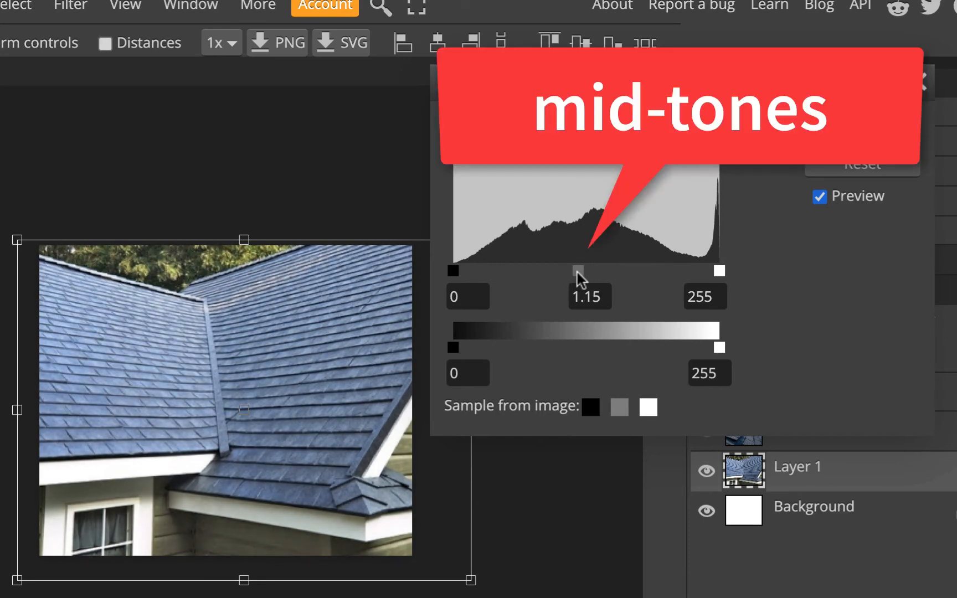
- Raise the output black level to 16 and apply the Levels correction
{"action": "left_click", "coordinate": [817, 198]}
{"action": "left_click", "coordinate": [818, 198]}
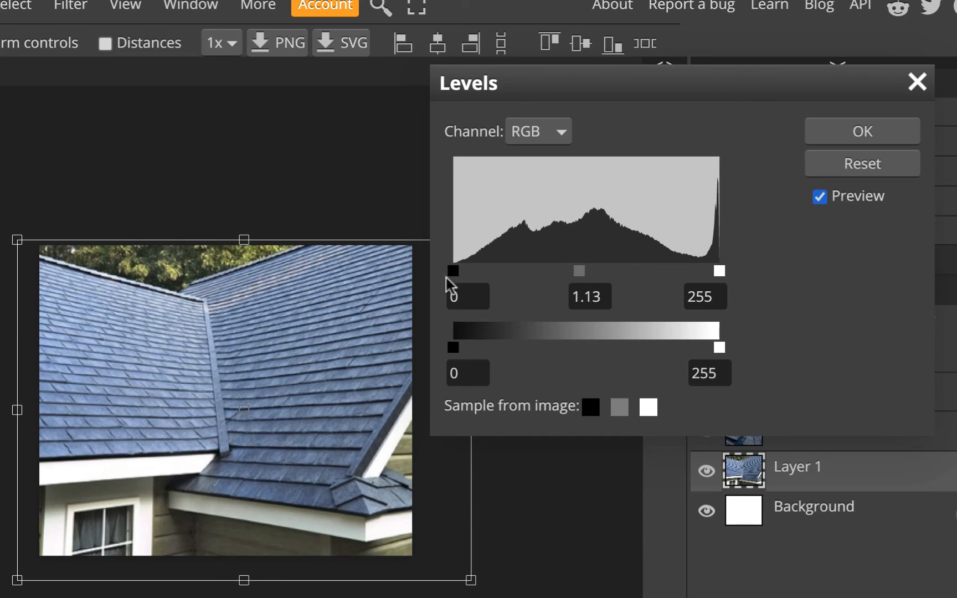
{"action": "mouse_move", "coordinate": [719, 271]}
{"action": "left_mouse_down"}
{"action": "mouse_move", "coordinate": [695, 278]}
{"action": "mouse_move", "coordinate": [723, 277]}
{"action": "left_mouse_up"}
{"action": "left_click_drag", "start_coordinate": [453, 347], "coordinate": [469, 347]}
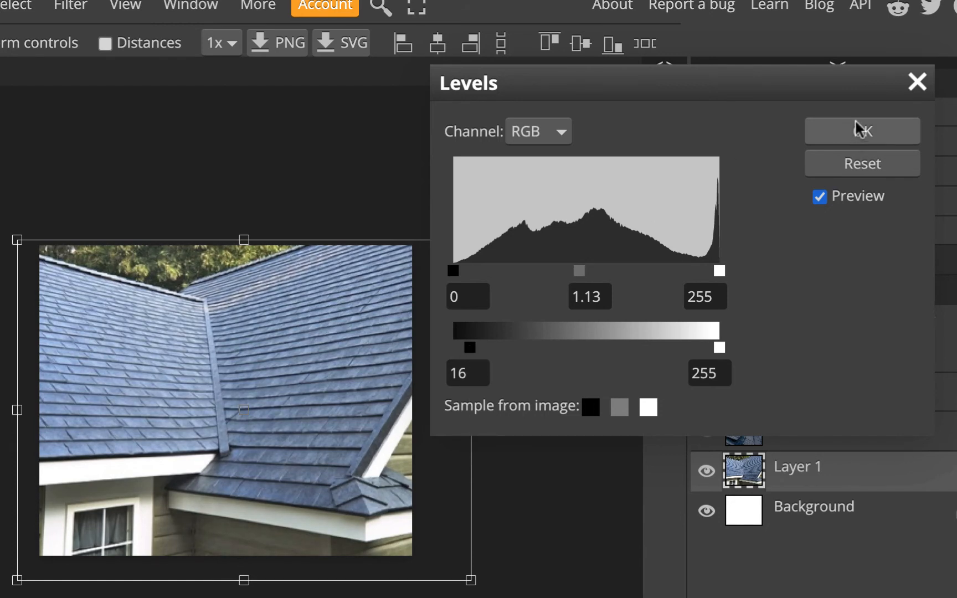
{"action": "left_click", "coordinate": [854, 138]}
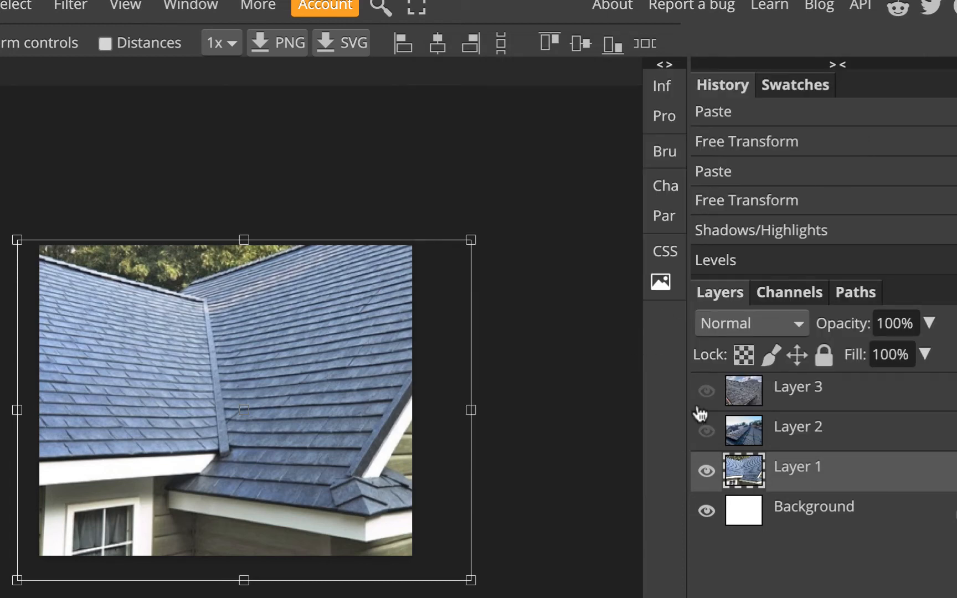
- Show and select Layer 2, then apply Shadows/Highlights at 50%, 25%, 12 px
{"action": "left_click", "coordinate": [707, 431]}
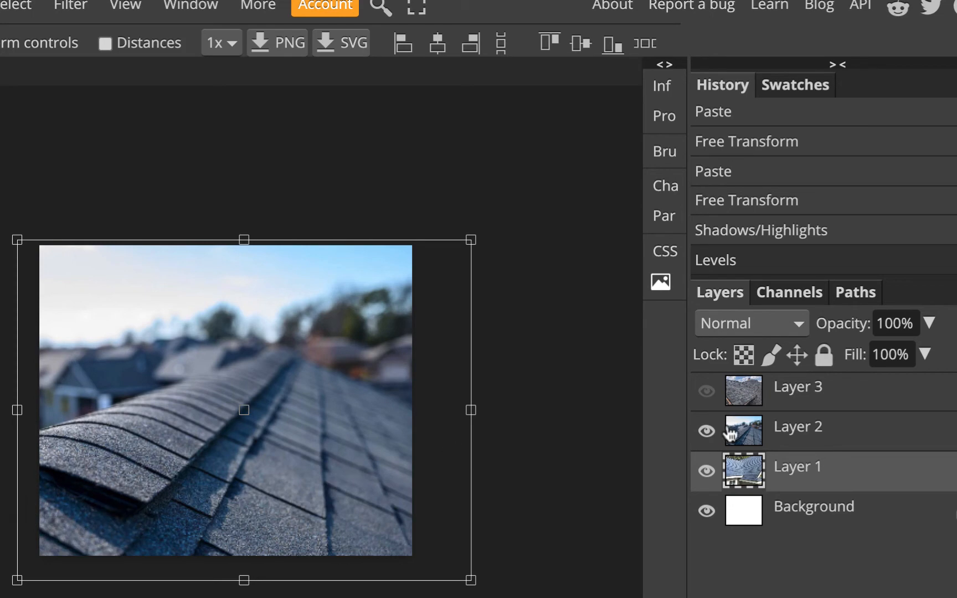
{"action": "left_click", "coordinate": [795, 428]}
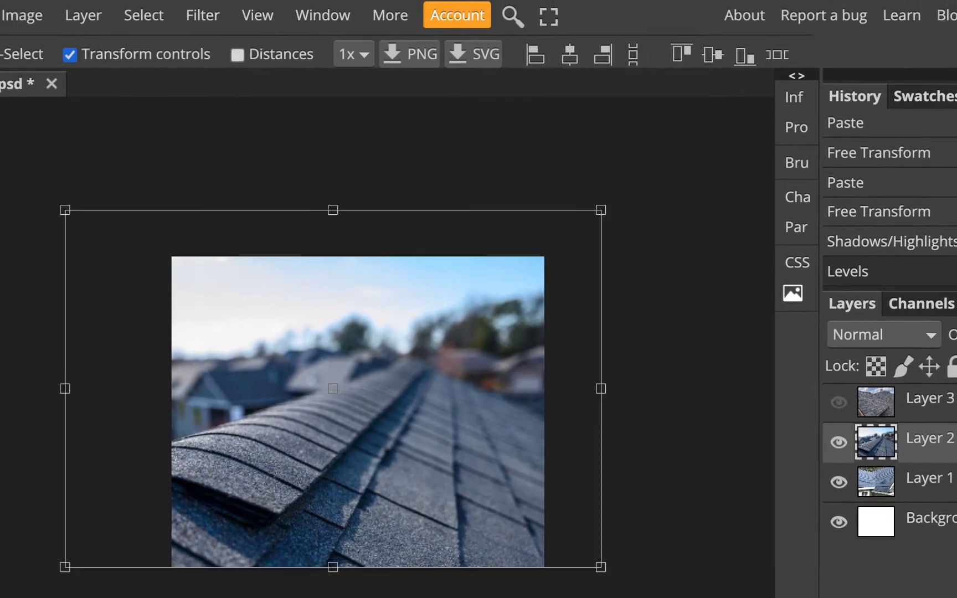
{"action": "left_click", "coordinate": [24, 17]}
{"action": "mouse_move", "coordinate": [35, 67]}
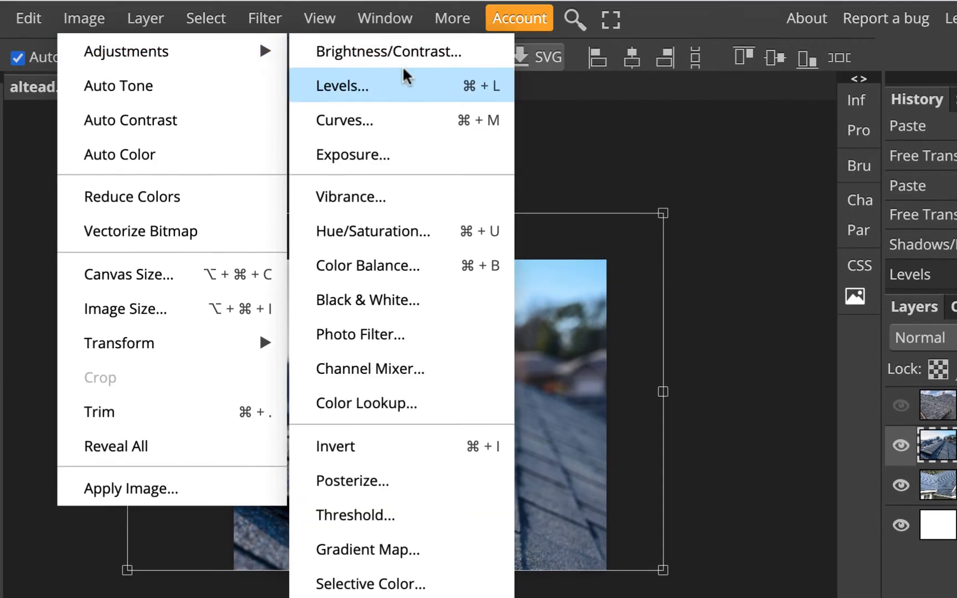
{"action": "left_click", "coordinate": [356, 508]}
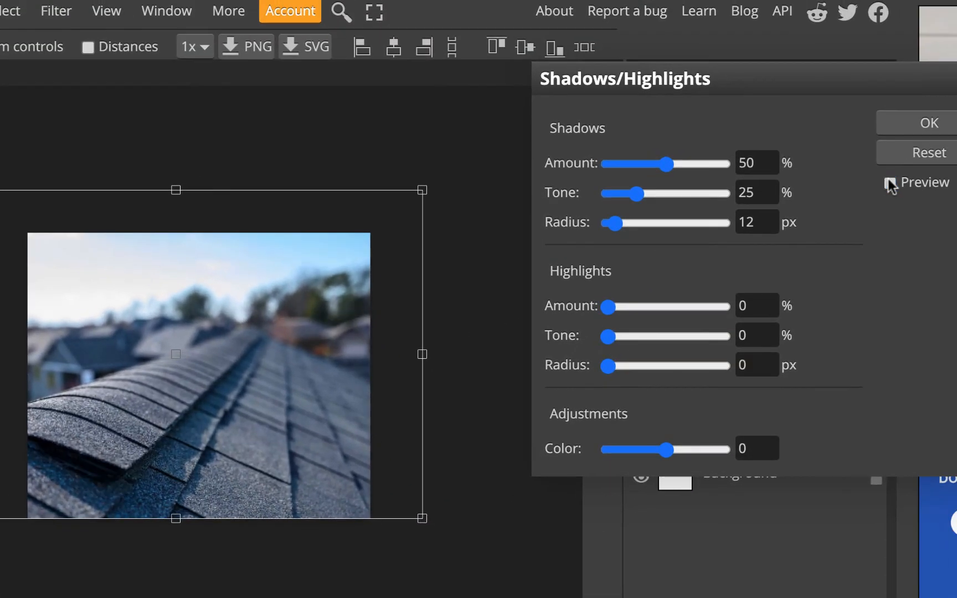
{"action": "left_click", "coordinate": [890, 184]}
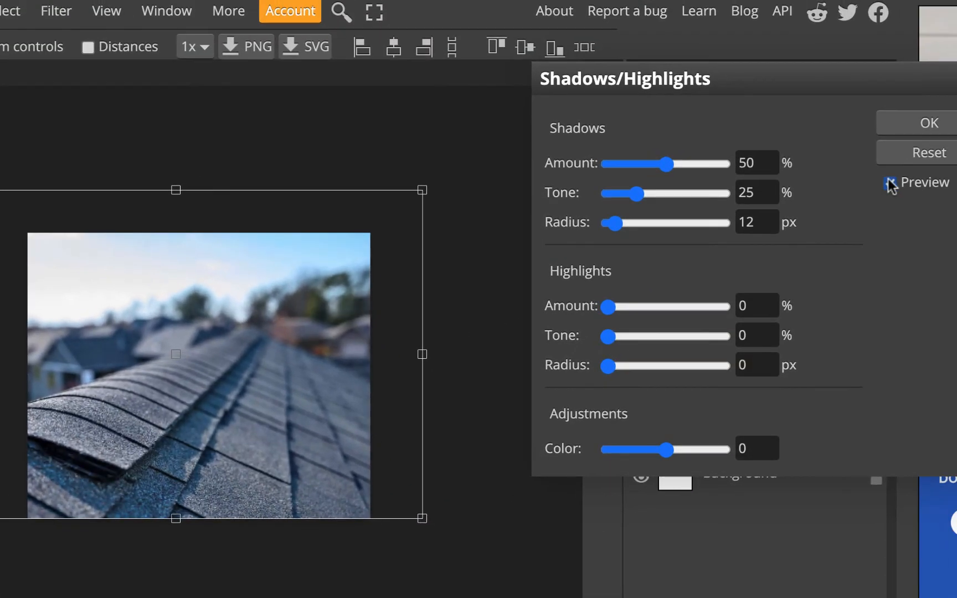
{"action": "left_click", "coordinate": [890, 183]}
{"action": "left_click", "coordinate": [890, 183]}
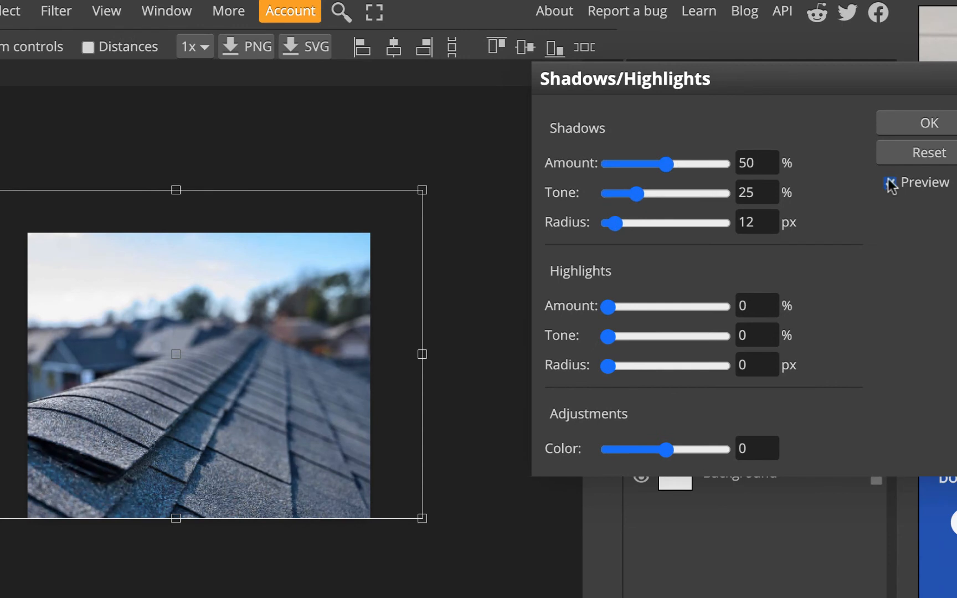
{"action": "left_click", "coordinate": [925, 120]}
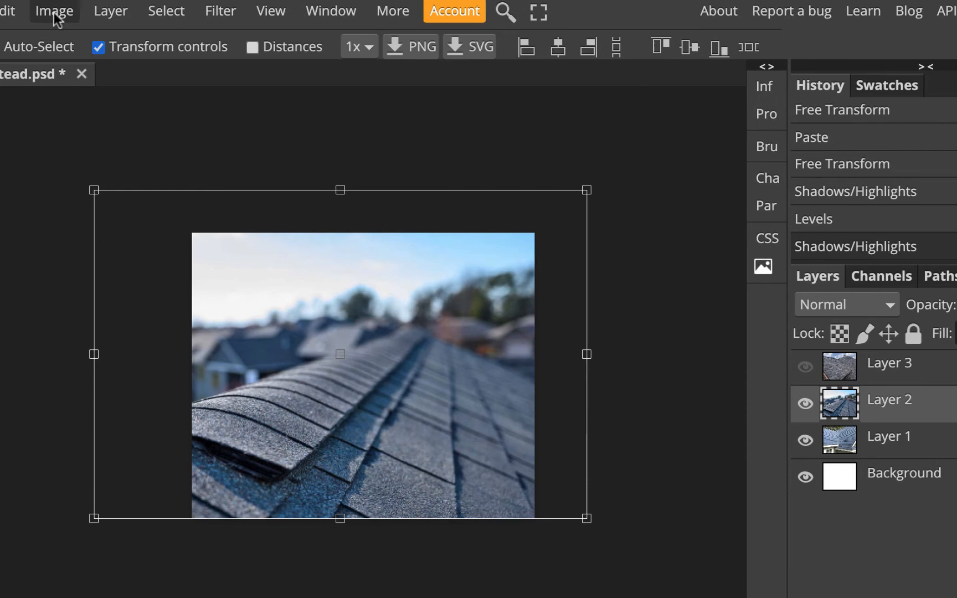
- Apply Levels to the Layer 2 ridge photo with input white 242 and midtones 1.22
{"action": "left_click", "coordinate": [53, 10]}
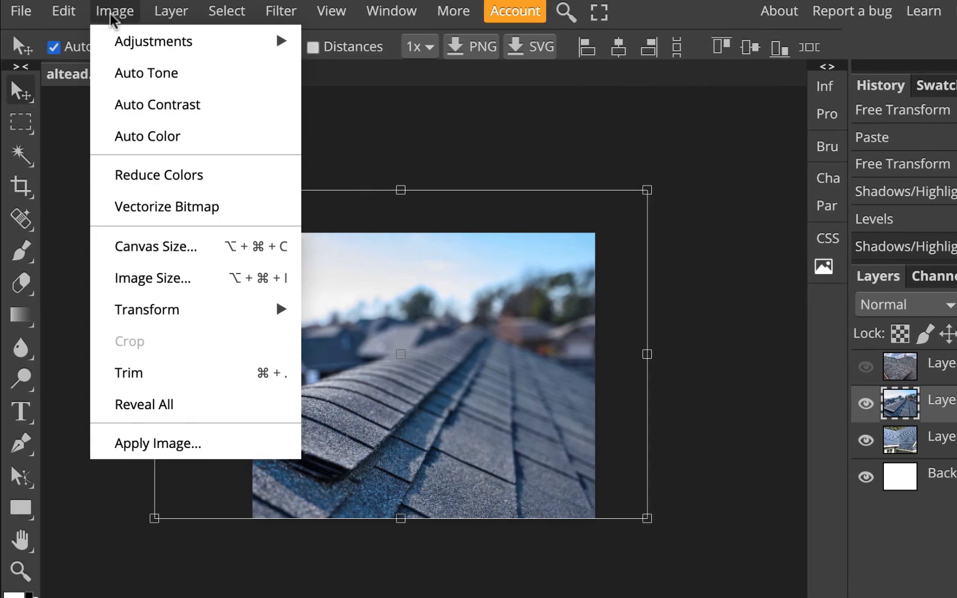
{"action": "mouse_move", "coordinate": [117, 55]}
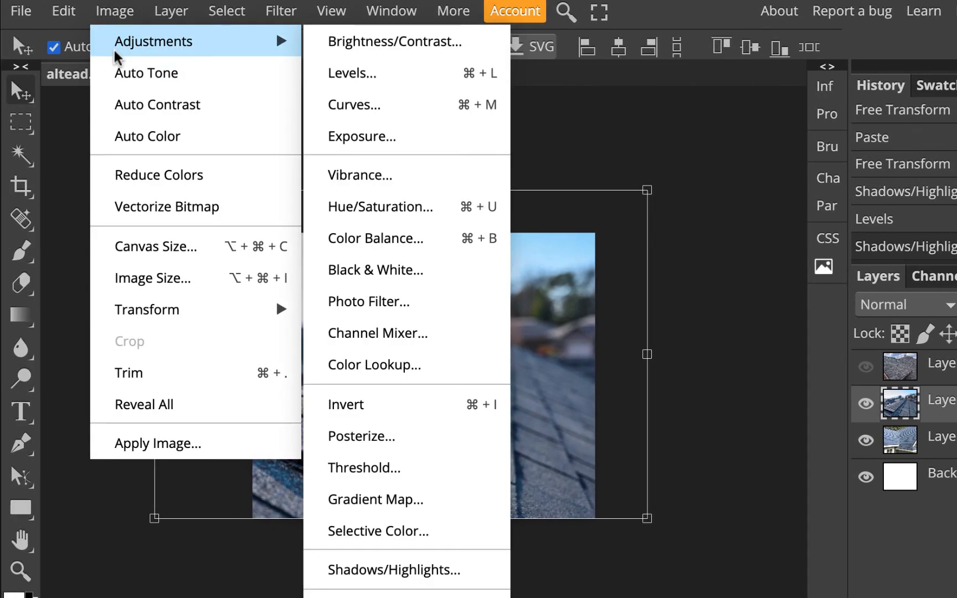
{"action": "left_click", "coordinate": [341, 74]}
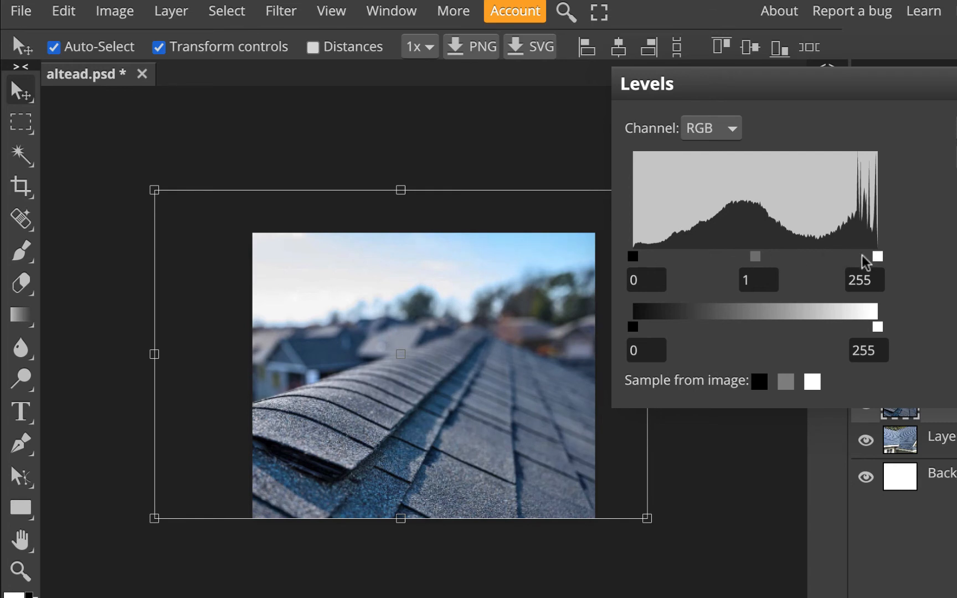
{"action": "mouse_move", "coordinate": [875, 258]}
{"action": "left_mouse_down"}
{"action": "mouse_move", "coordinate": [776, 260]}
{"action": "mouse_move", "coordinate": [881, 259]}
{"action": "left_mouse_up"}
{"action": "mouse_move", "coordinate": [767, 256]}
{"action": "left_mouse_down"}
{"action": "mouse_move", "coordinate": [720, 264]}
{"action": "mouse_move", "coordinate": [797, 259]}
{"action": "mouse_move", "coordinate": [752, 260]}
{"action": "left_mouse_up"}
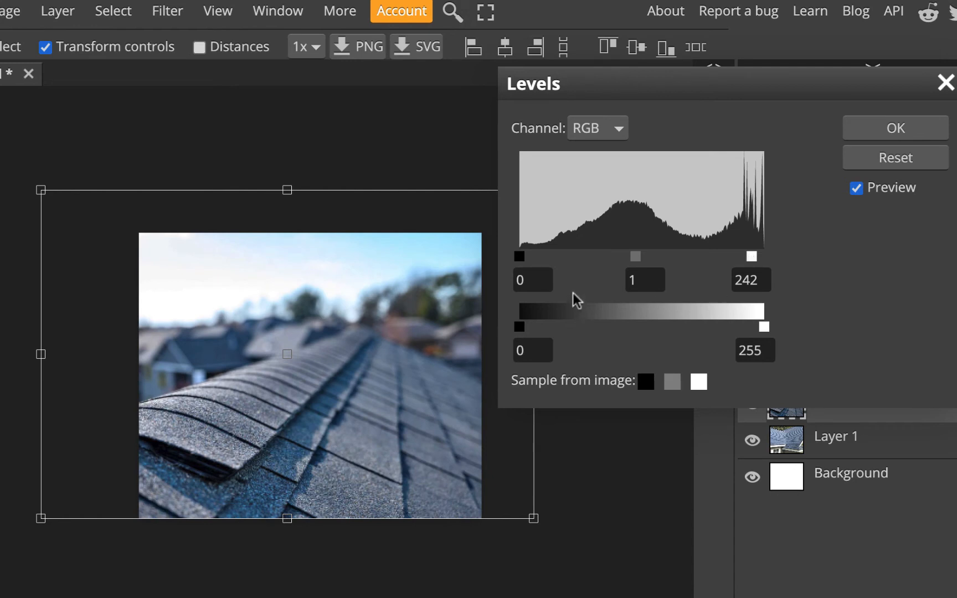
{"action": "left_click_drag", "start_coordinate": [634, 259], "coordinate": [625, 259]}
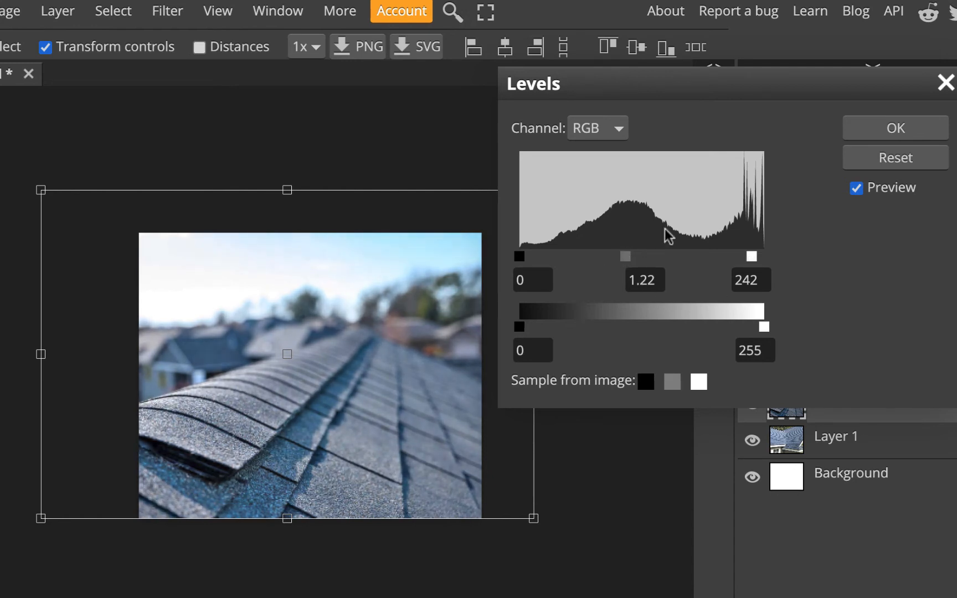
{"action": "left_click", "coordinate": [872, 136]}
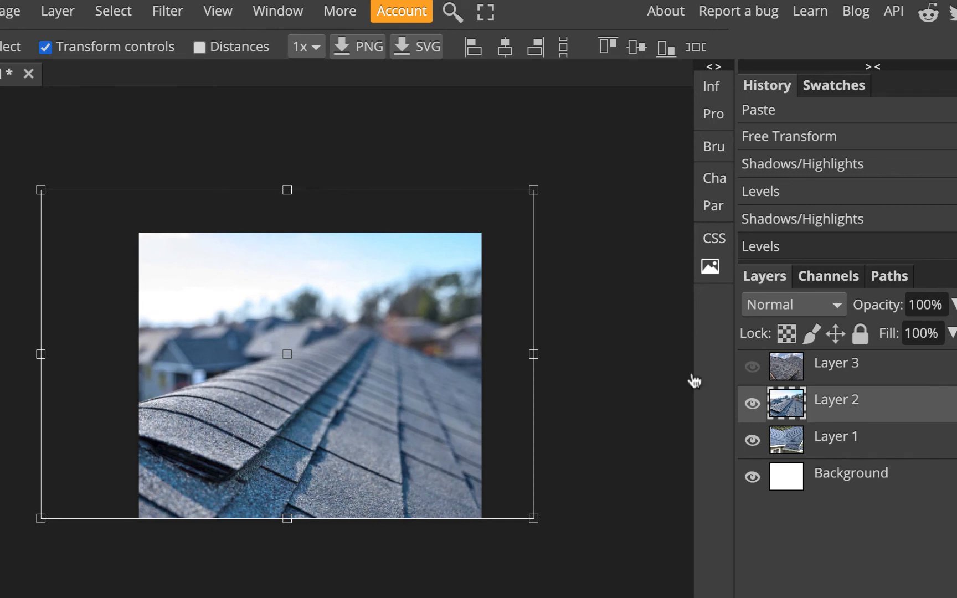
- Show Layer 3's cloudy-sky shingle photo, hide the Layer 2 ridge photo, and select Layer 3
{"action": "left_click", "coordinate": [753, 369]}
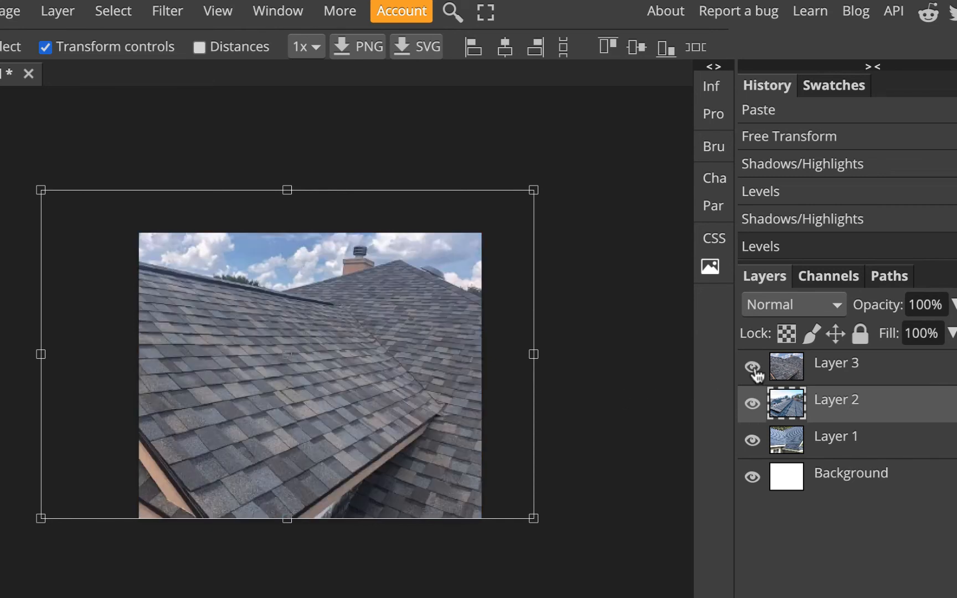
{"action": "left_click", "coordinate": [751, 409]}
{"action": "left_click", "coordinate": [853, 379]}
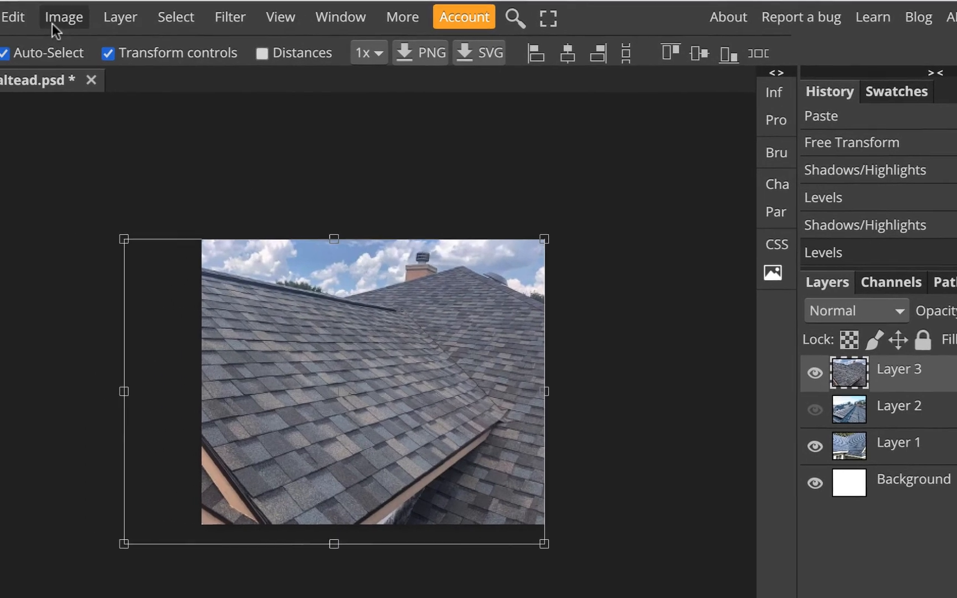
- Apply a Levels adjustment lightening Layer 3's midtones to 1.11, then clear the selection
{"action": "left_click", "coordinate": [3, 11]}
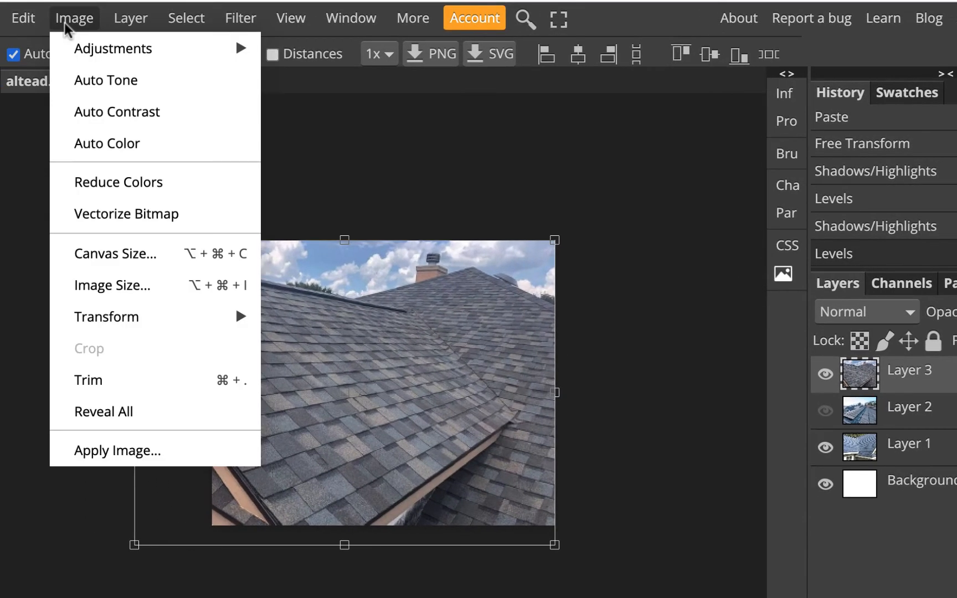
{"action": "mouse_move", "coordinate": [214, 53]}
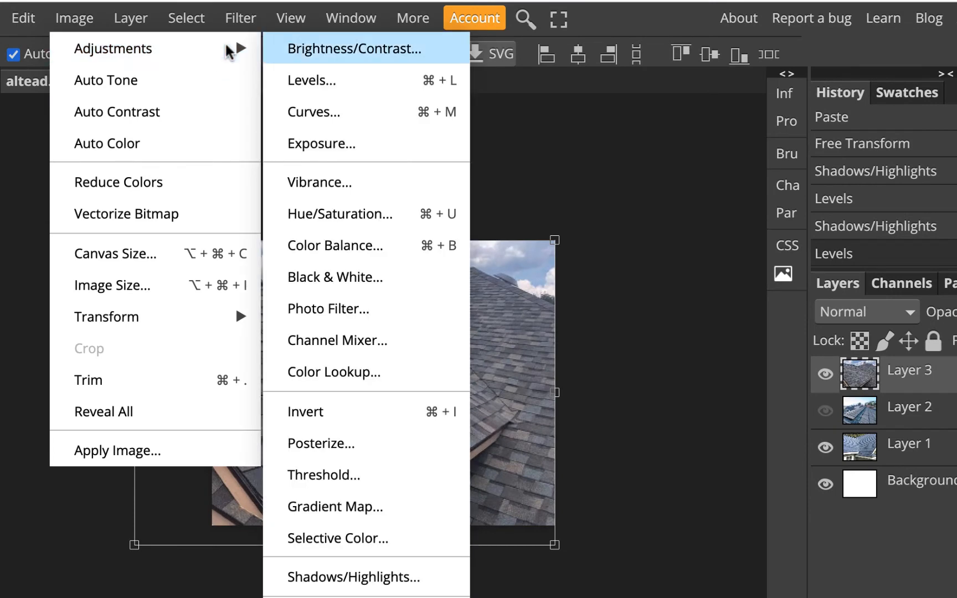
{"action": "left_click", "coordinate": [393, 93]}
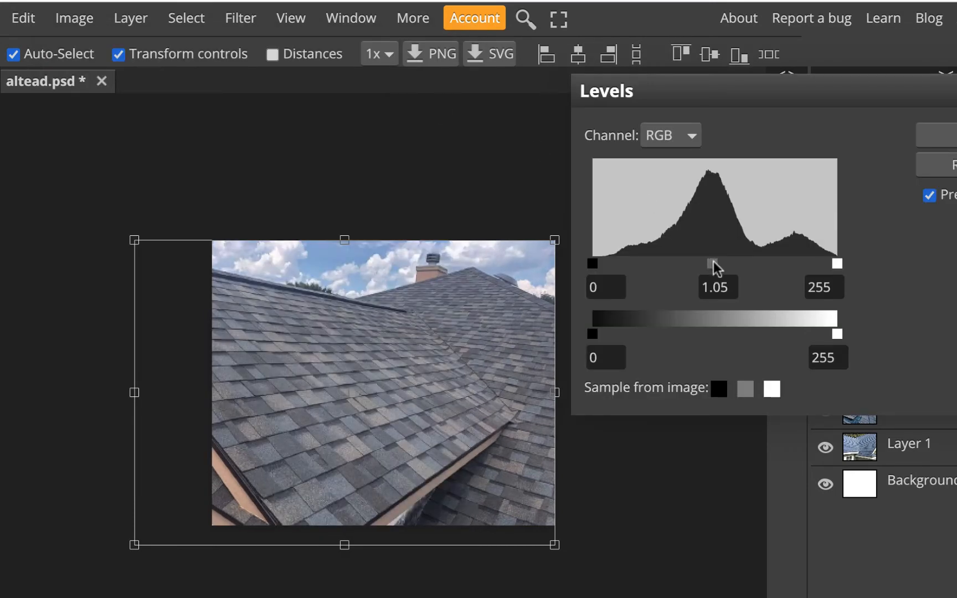
{"action": "left_click_drag", "start_coordinate": [715, 268], "coordinate": [711, 266]}
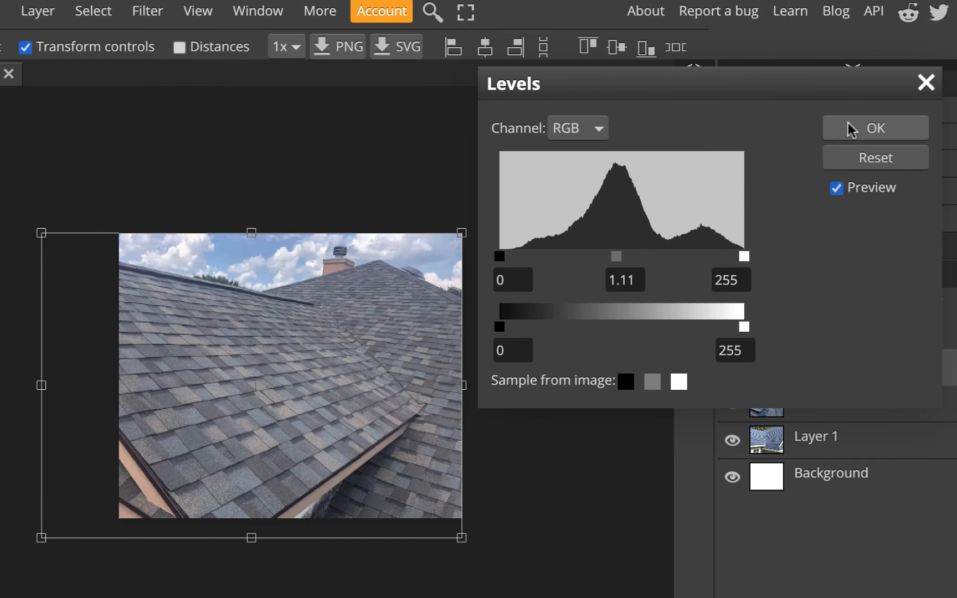
{"action": "left_click", "coordinate": [852, 130]}
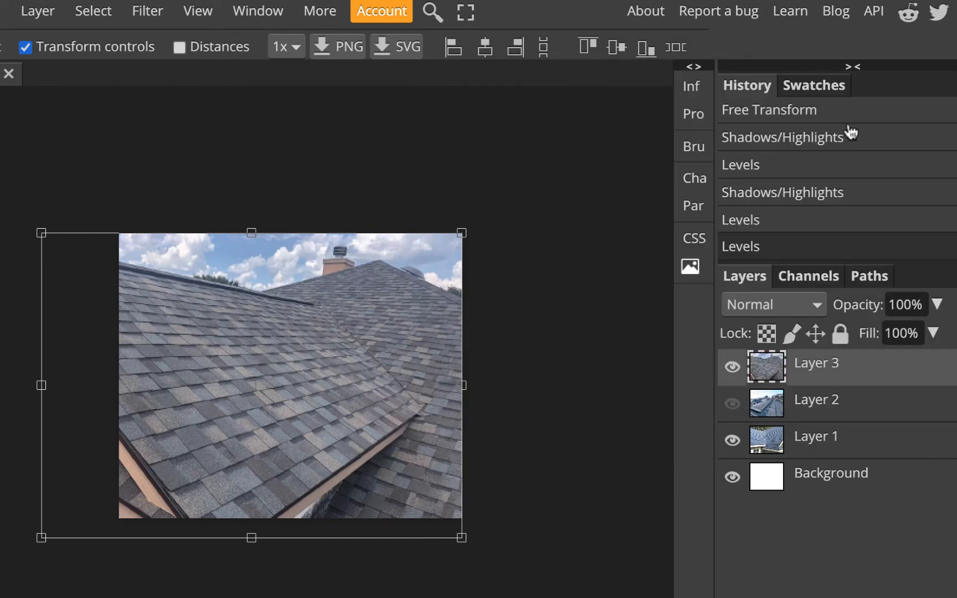
{"action": "left_click", "coordinate": [596, 403]}
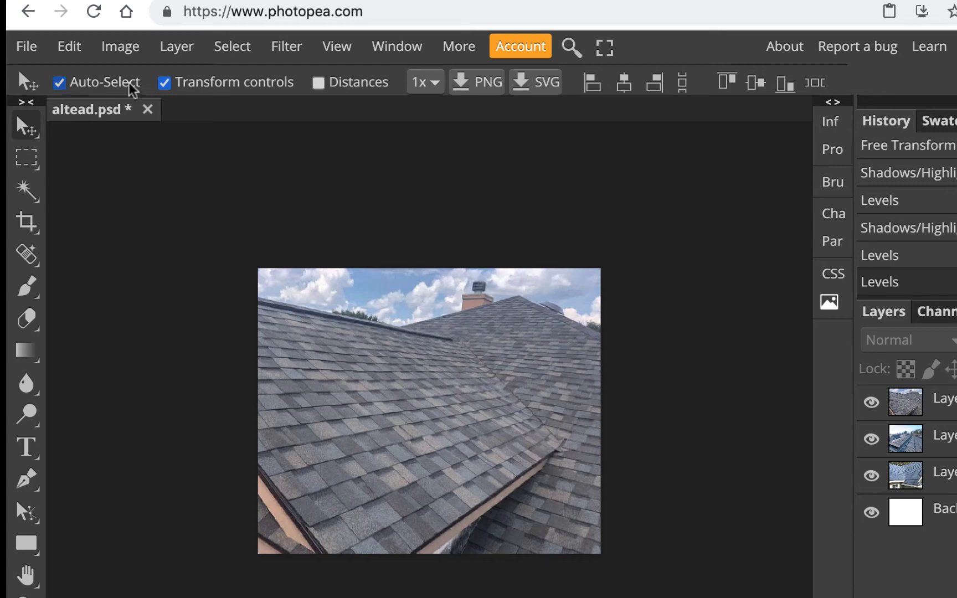
- Save the roof document as altead.psd and dismiss the download notice
{"action": "left_click", "coordinate": [23, 49]}
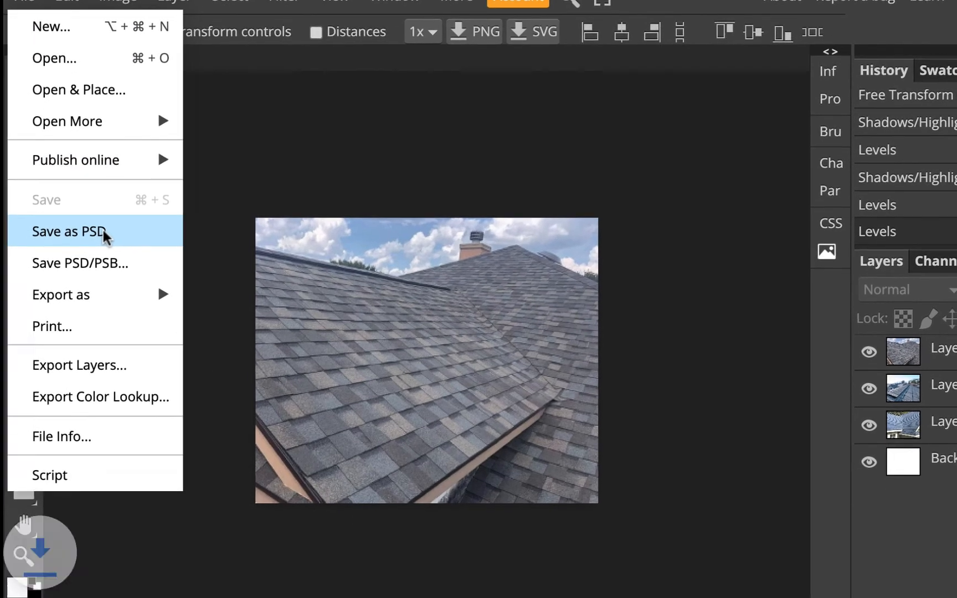
{"action": "left_click", "coordinate": [103, 283]}
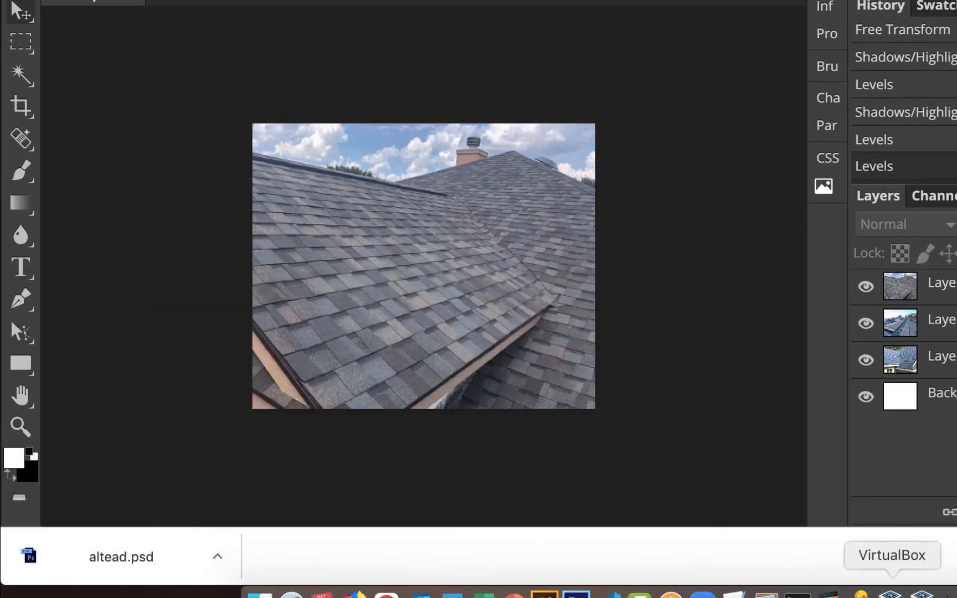
{"action": "left_click", "coordinate": [955, 557]}
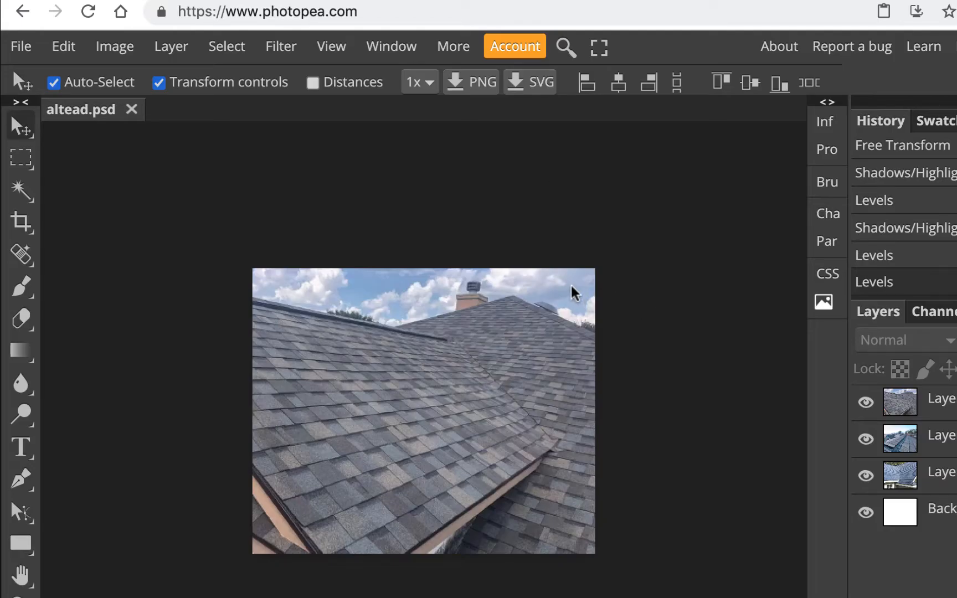
- Marquee-select the whole 336 × 280 roof photo and Copy Merged it
{"action": "left_click", "coordinate": [22, 159]}
{"action": "left_click_drag", "start_coordinate": [253, 269], "coordinate": [324, 399]}
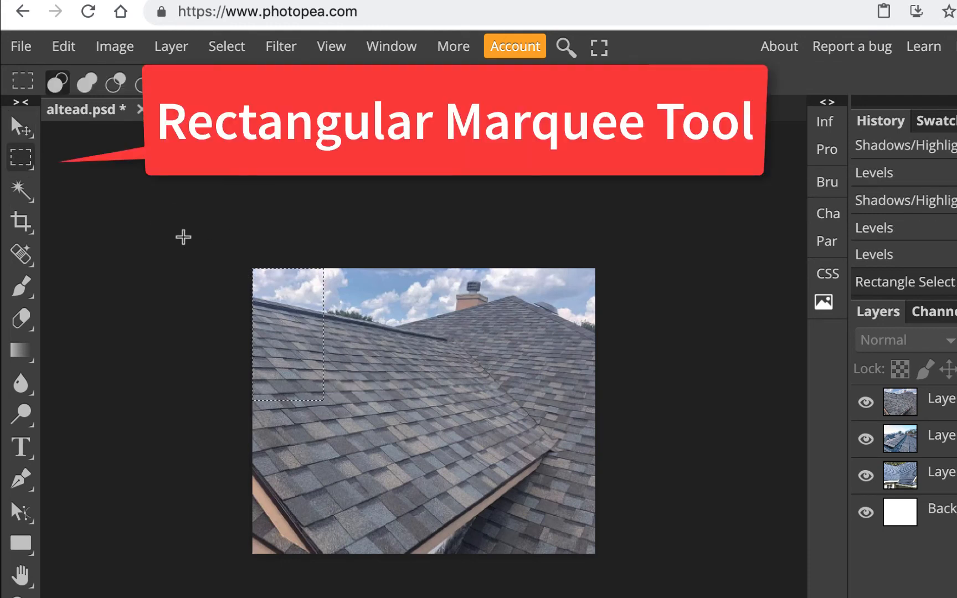
{"action": "left_click_drag", "start_coordinate": [253, 269], "coordinate": [659, 597]}
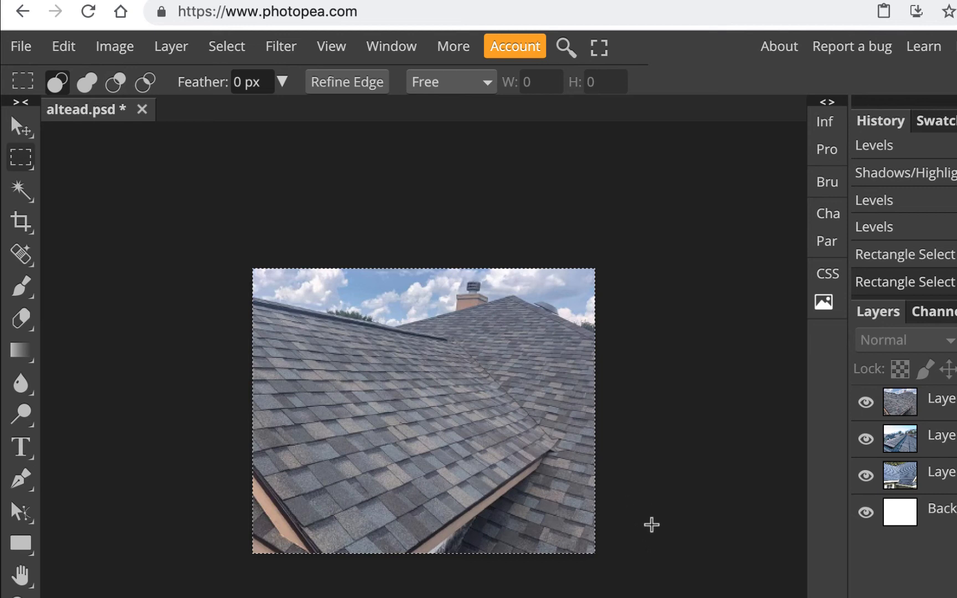
{"action": "left_click", "coordinate": [64, 48]}
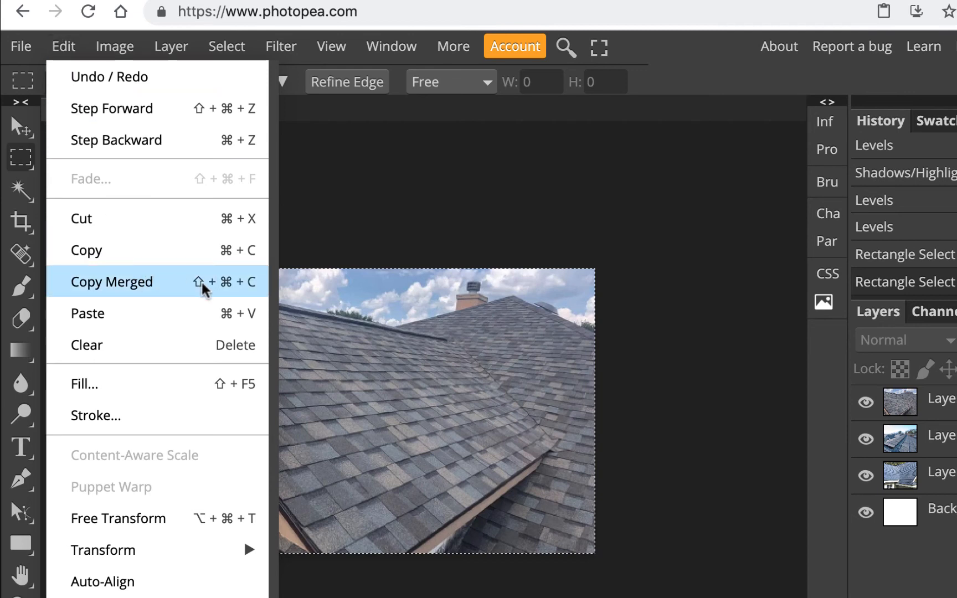
{"action": "left_click", "coordinate": [238, 285]}
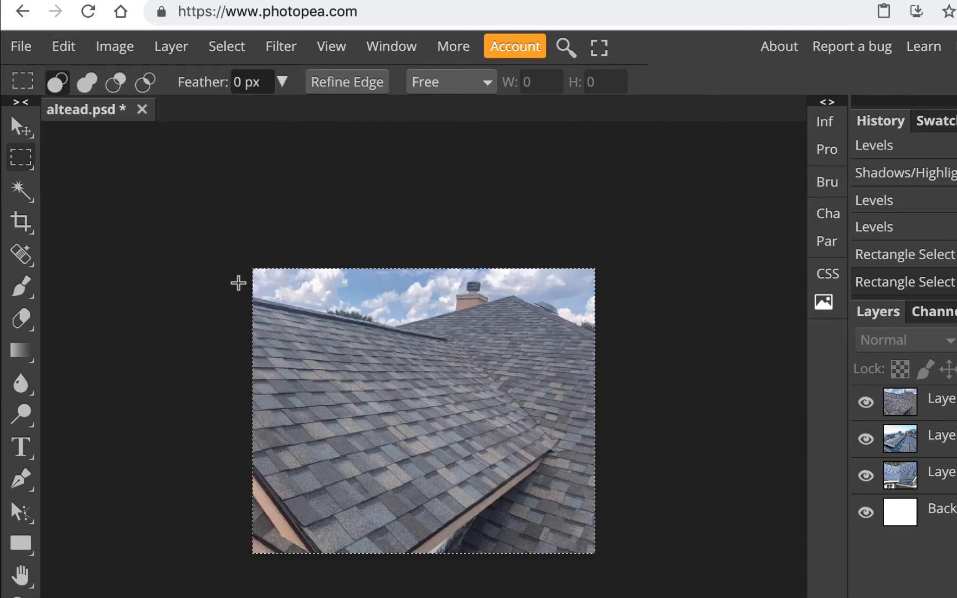
- Paste the merged gray shingle roof photo into the Gravit Designer ad and select it
{"action": "left_click", "coordinate": [626, 1]}
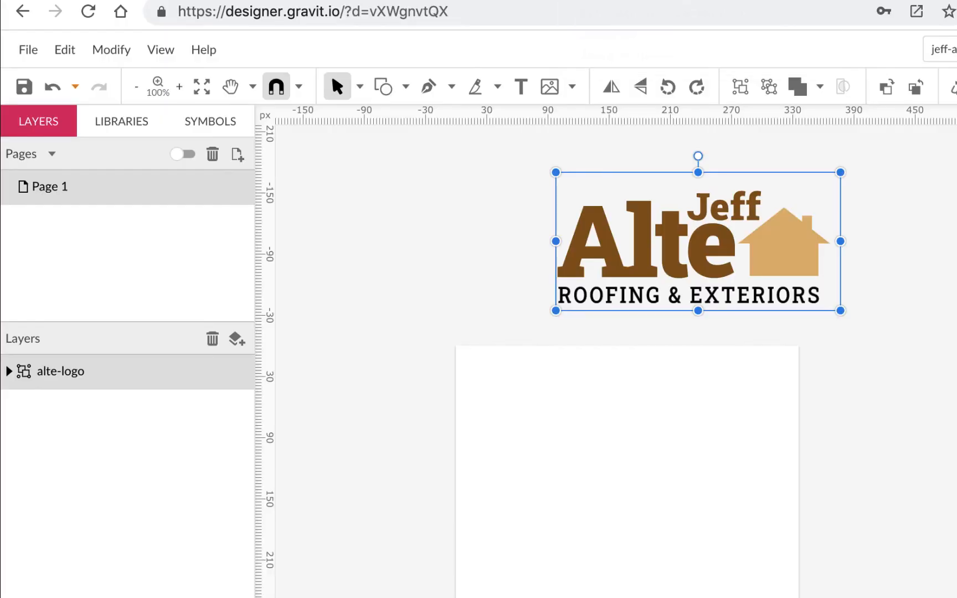
{"action": "left_click", "coordinate": [191, 185]}
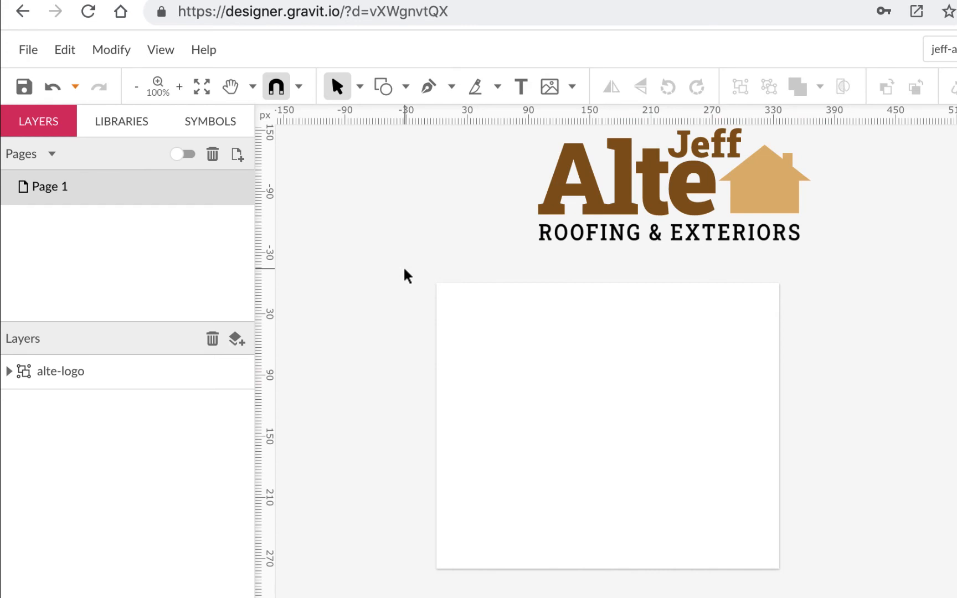
{"action": "left_click", "coordinate": [66, 49]}
{"action": "mouse_move", "coordinate": [117, 208]}
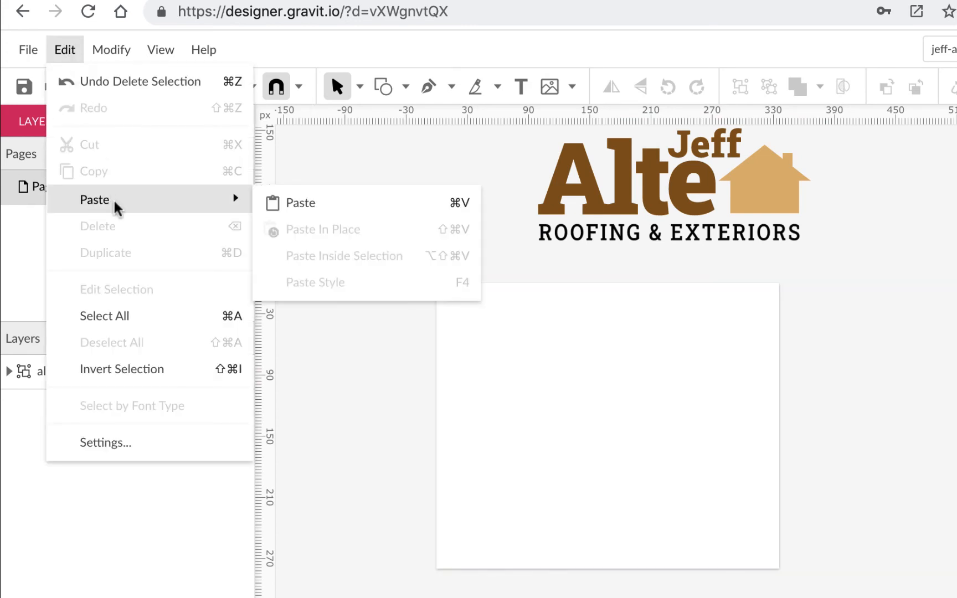
{"action": "left_click", "coordinate": [404, 170]}
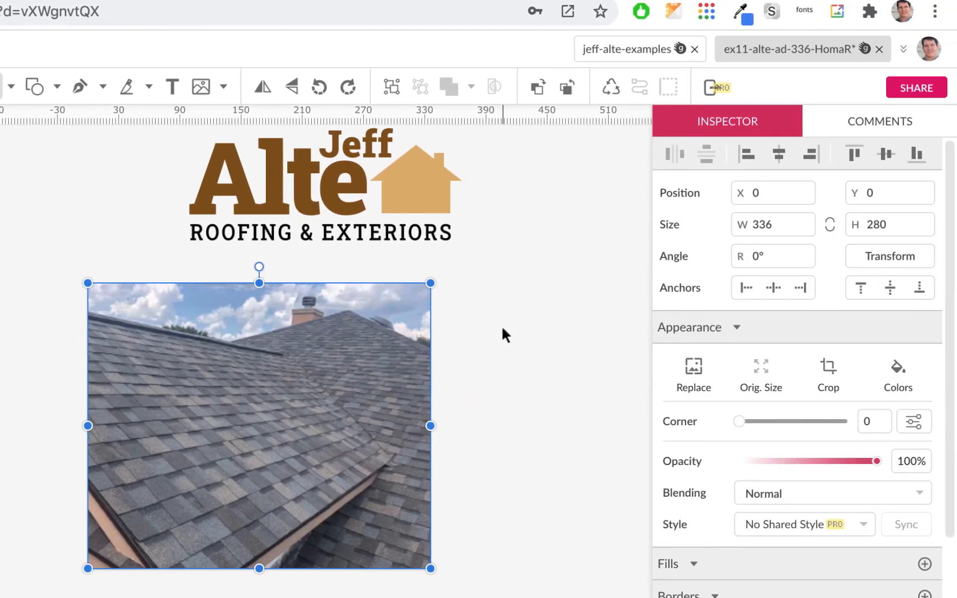
{"action": "left_click", "coordinate": [502, 328]}
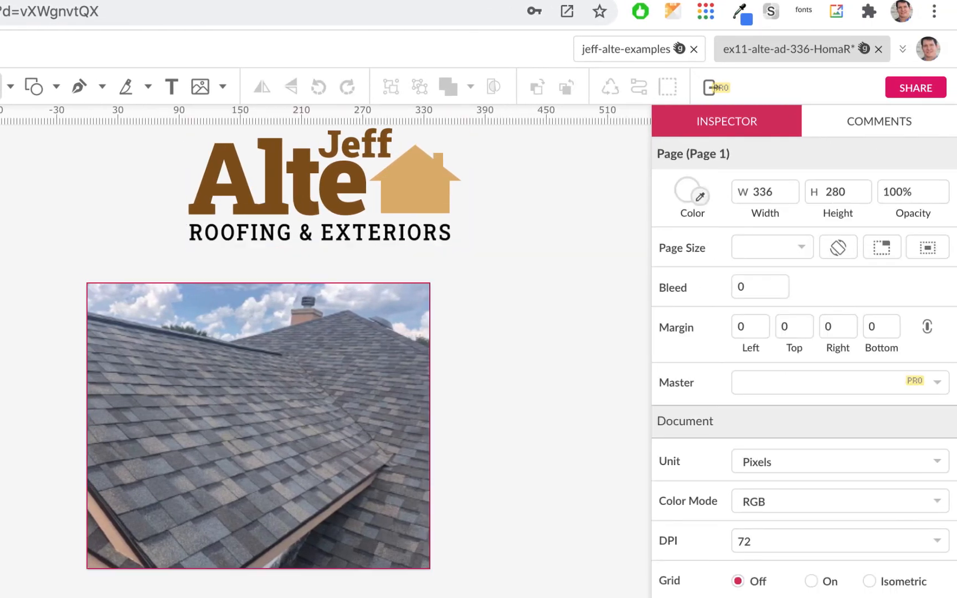
{"action": "left_click", "coordinate": [272, 383]}
- Rename the pasted roof photo layer to image1
{"action": "double_click", "coordinate": [82, 373]}
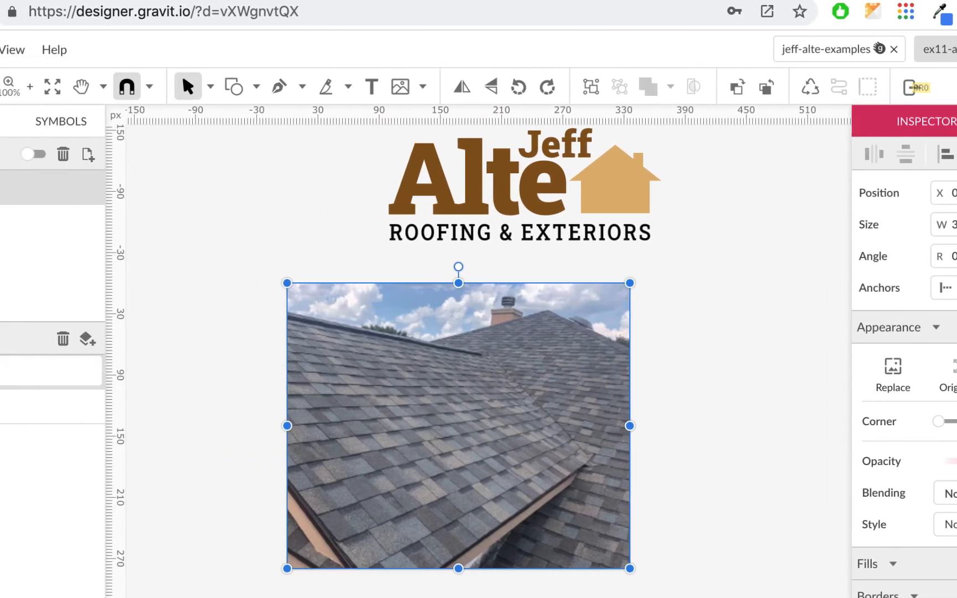
{"action": "type", "text": "image1"}
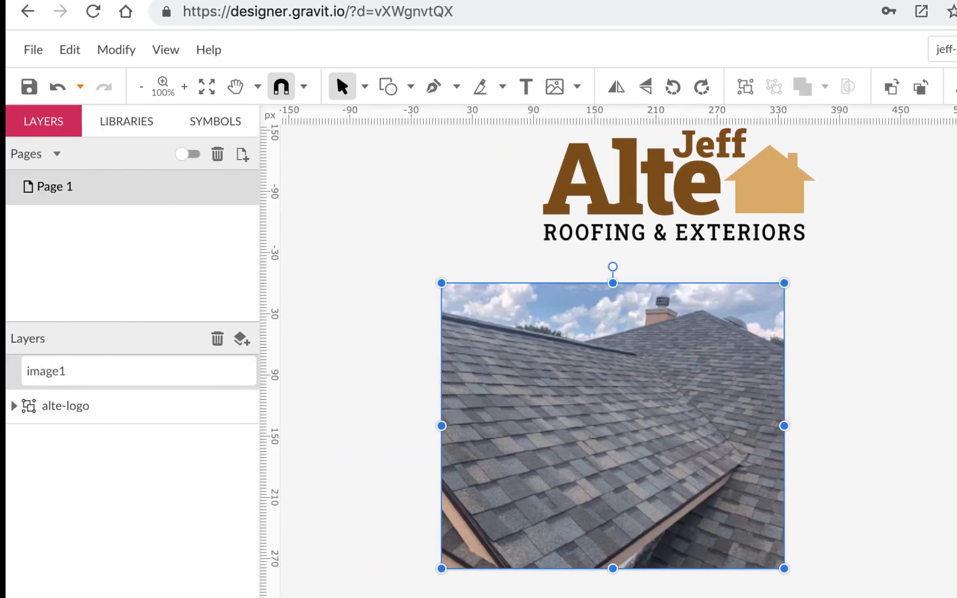
{"action": "key", "text": "Return"}
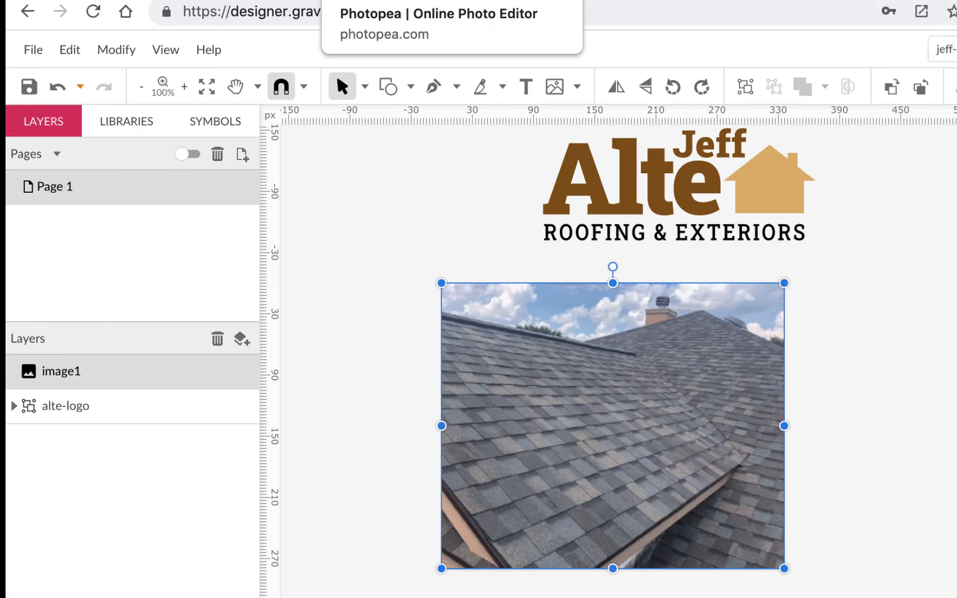
{"action": "left_click", "coordinate": [410, 1]}
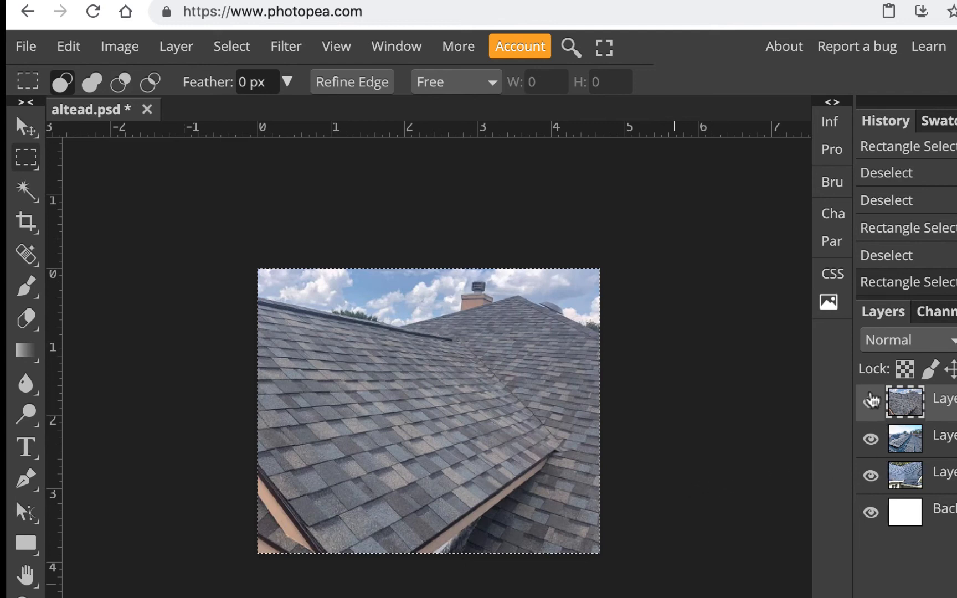
- Hide Photopea's top roof layer and Copy Merged the blurred ridge-shingle photo
{"action": "left_click", "coordinate": [870, 399]}
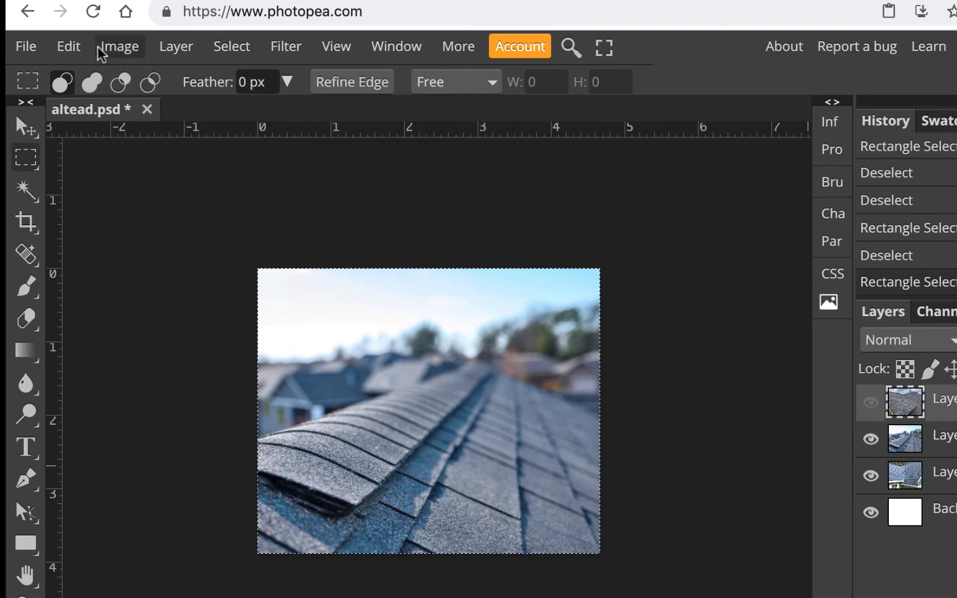
{"action": "left_click", "coordinate": [72, 48]}
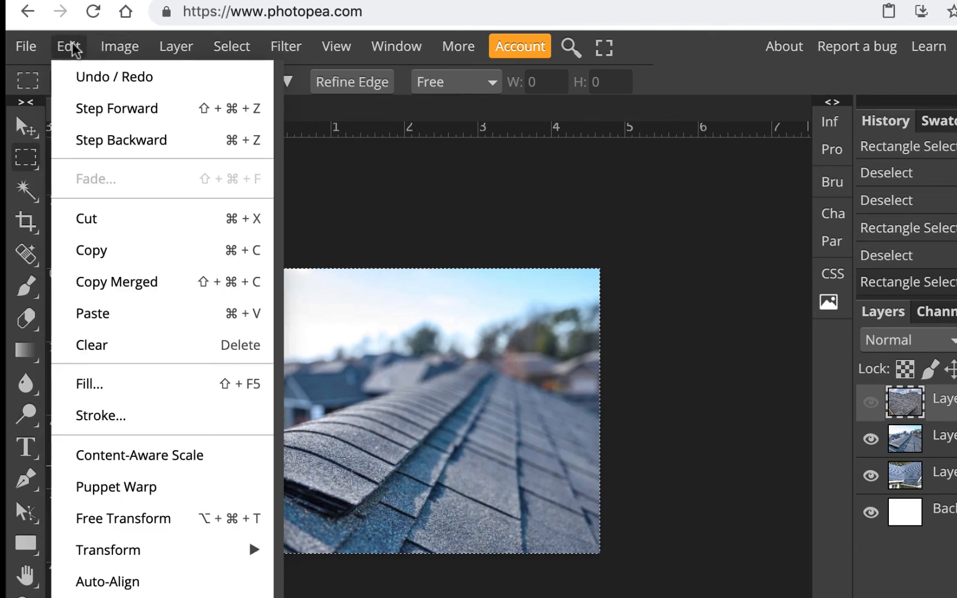
{"action": "left_click", "coordinate": [144, 283]}
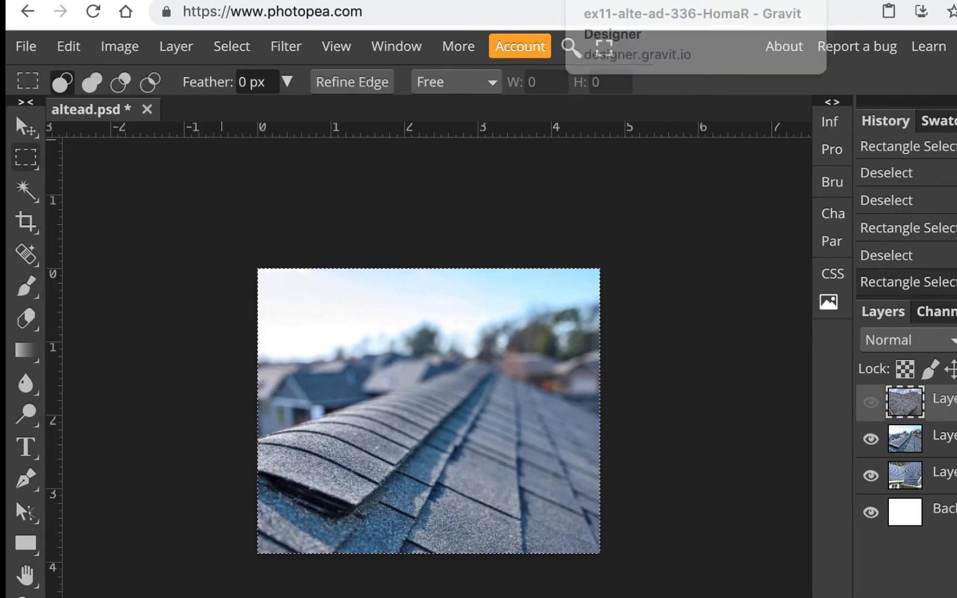
{"action": "left_click", "coordinate": [653, 1]}
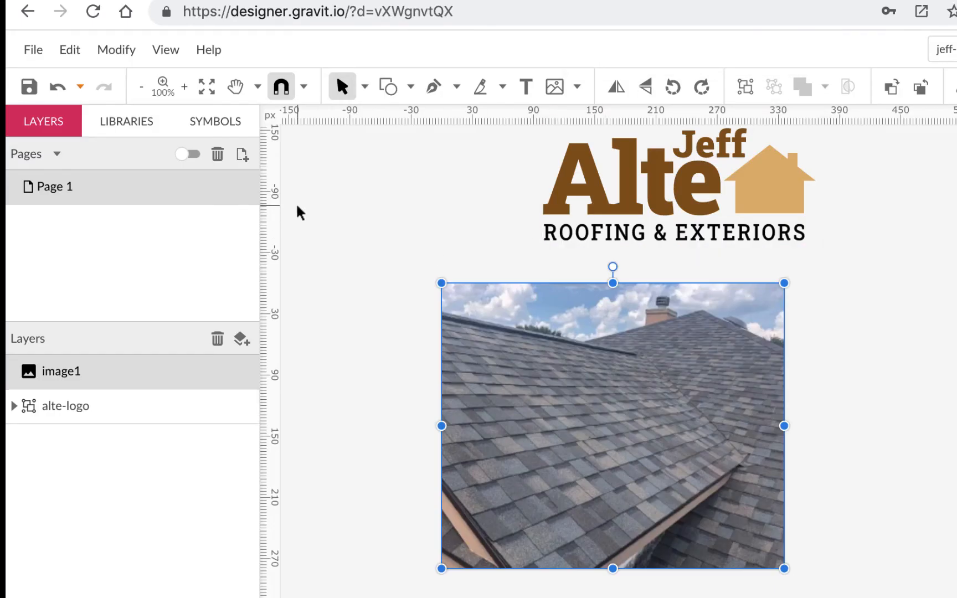
- Paste the blurred ridge photo as a new layer named imagetiproof and hide it
{"action": "key", "text": "ctrl+v"}
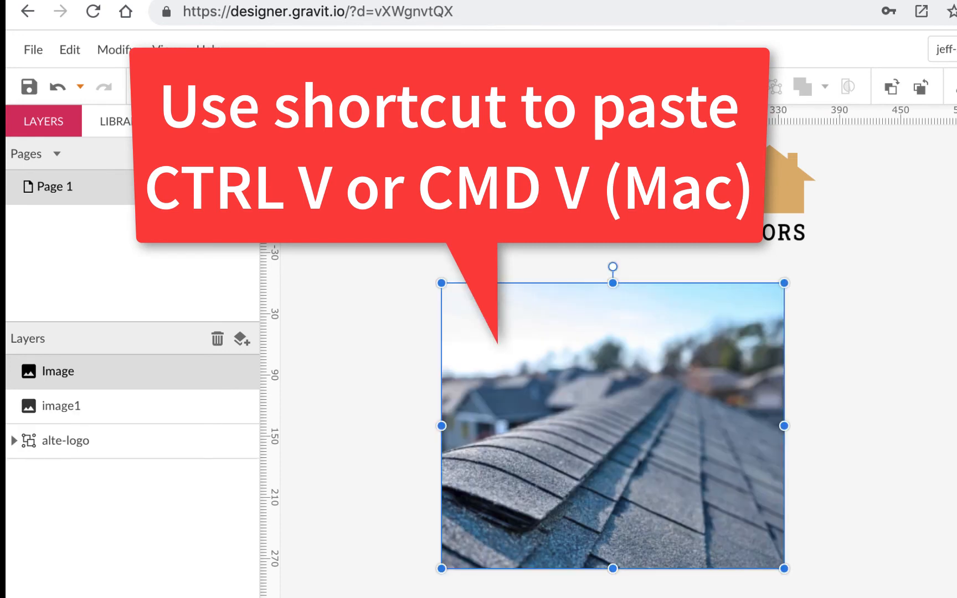
{"action": "double_click", "coordinate": [64, 373]}
{"action": "type", "text": "imagetiproof"}
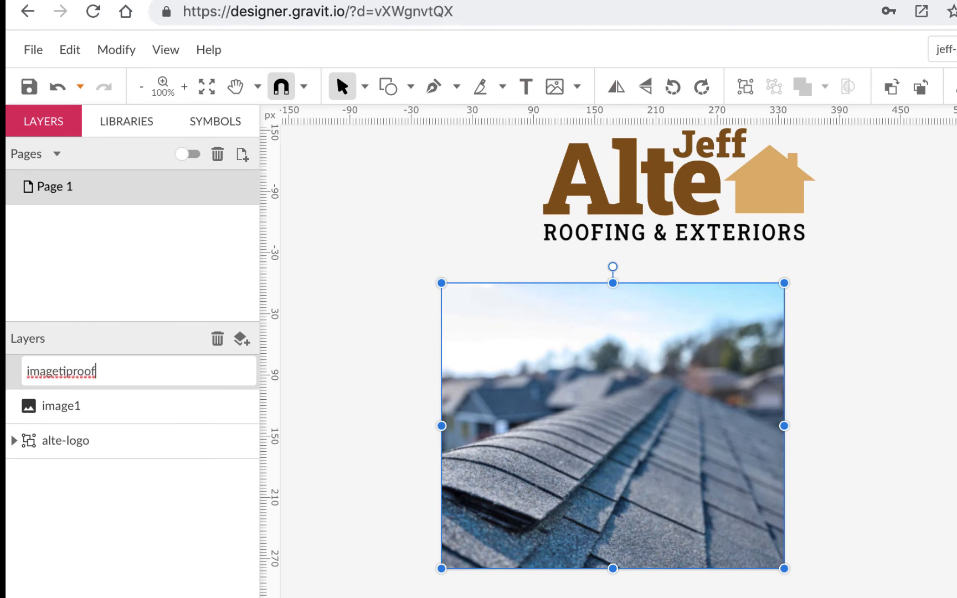
{"action": "key", "text": "Return"}
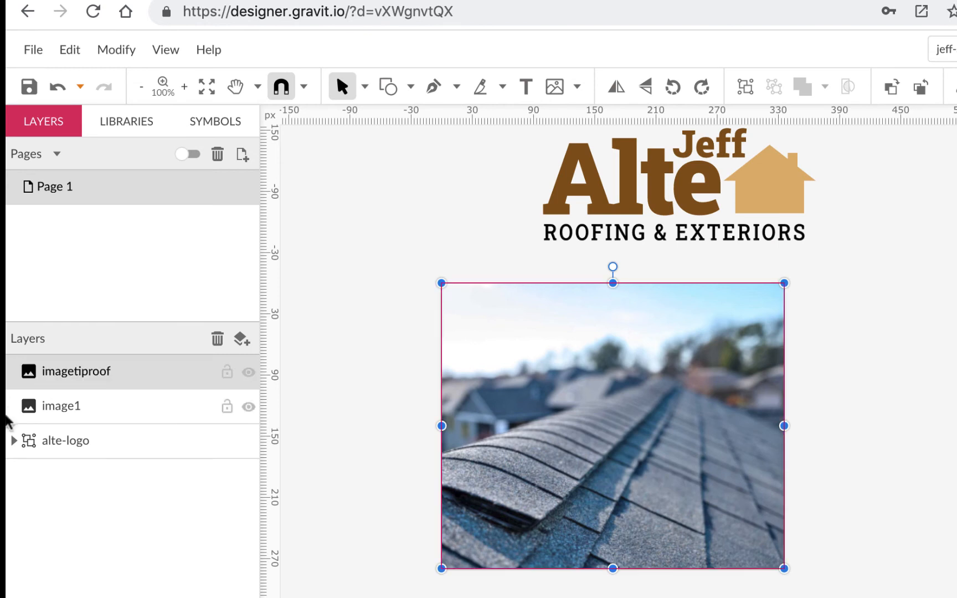
{"action": "left_click", "coordinate": [249, 372]}
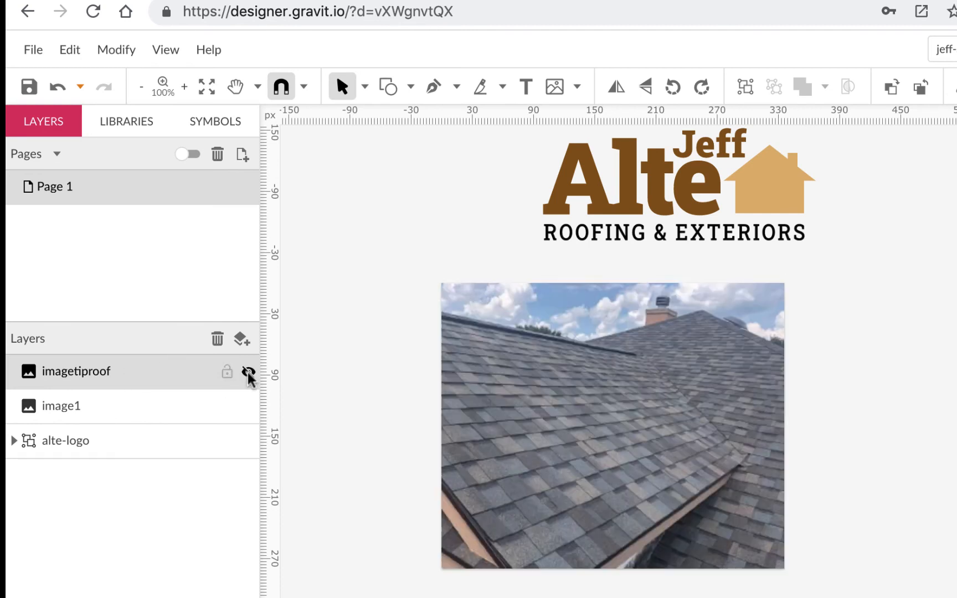
- Rename the image1 layer to grayroof
{"action": "double_click", "coordinate": [71, 409]}
{"action": "type", "text": "grayroof"}
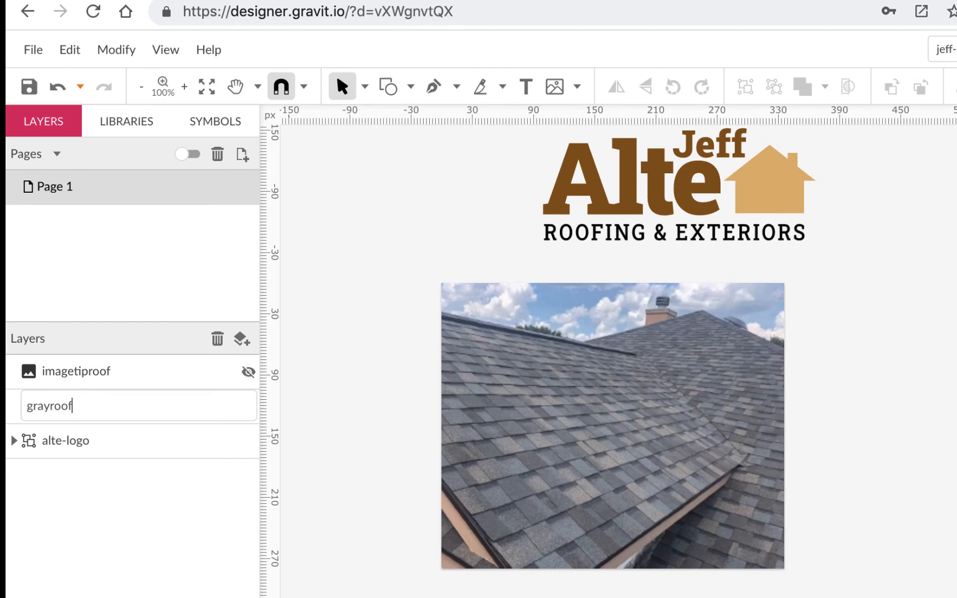
{"action": "key", "text": "Return"}
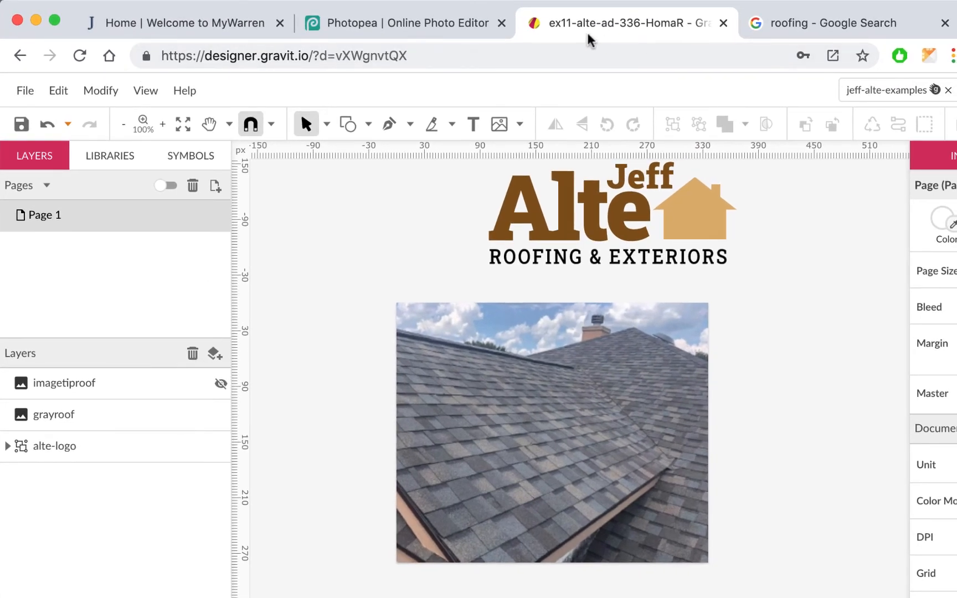
- Hide Photopea's Layer 2 so only the blue metal roof shows, and Copy Merged it
{"action": "left_click", "coordinate": [438, 22]}
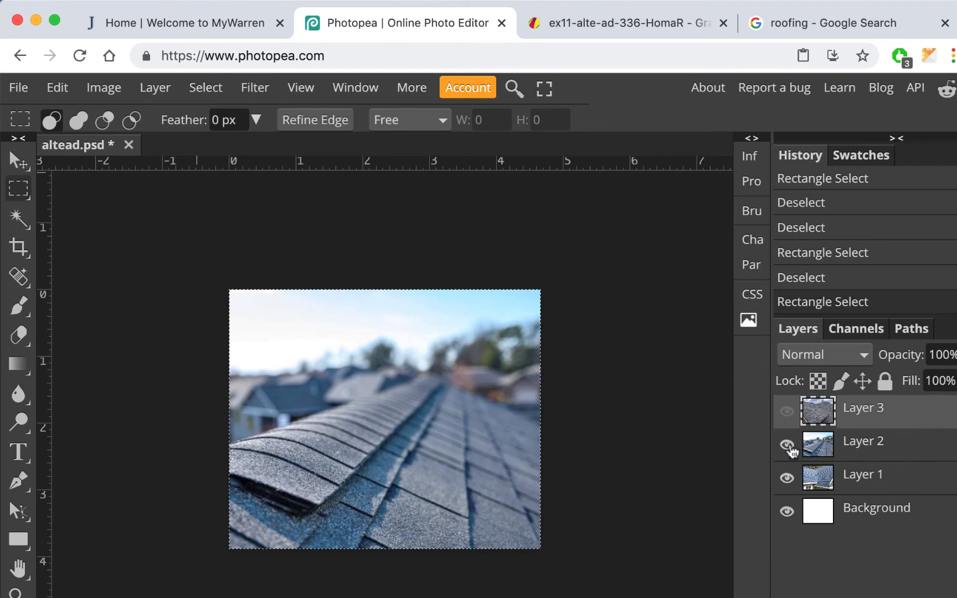
{"action": "left_click", "coordinate": [787, 444]}
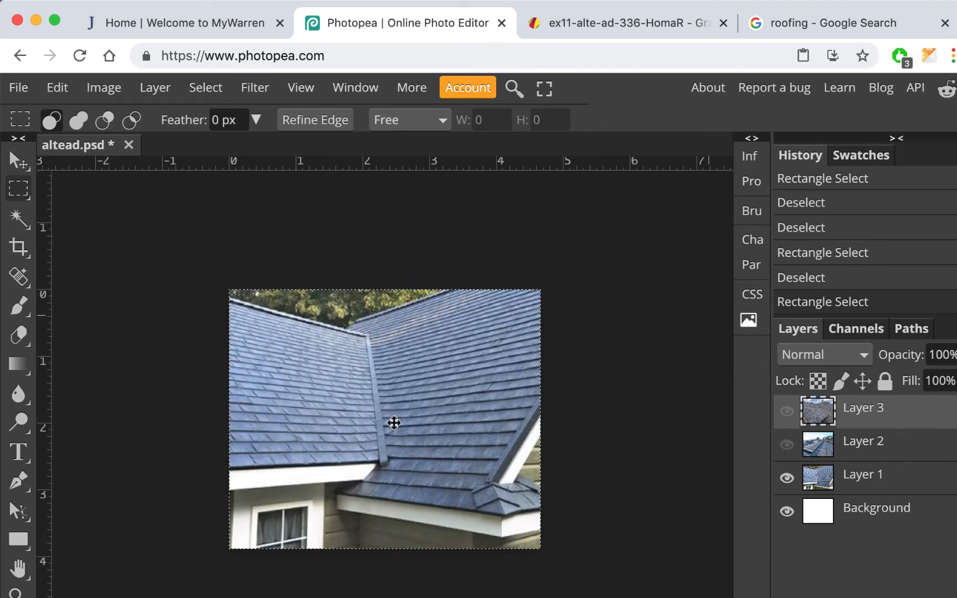
{"action": "left_click", "coordinate": [60, 90]}
{"action": "left_click", "coordinate": [123, 301]}
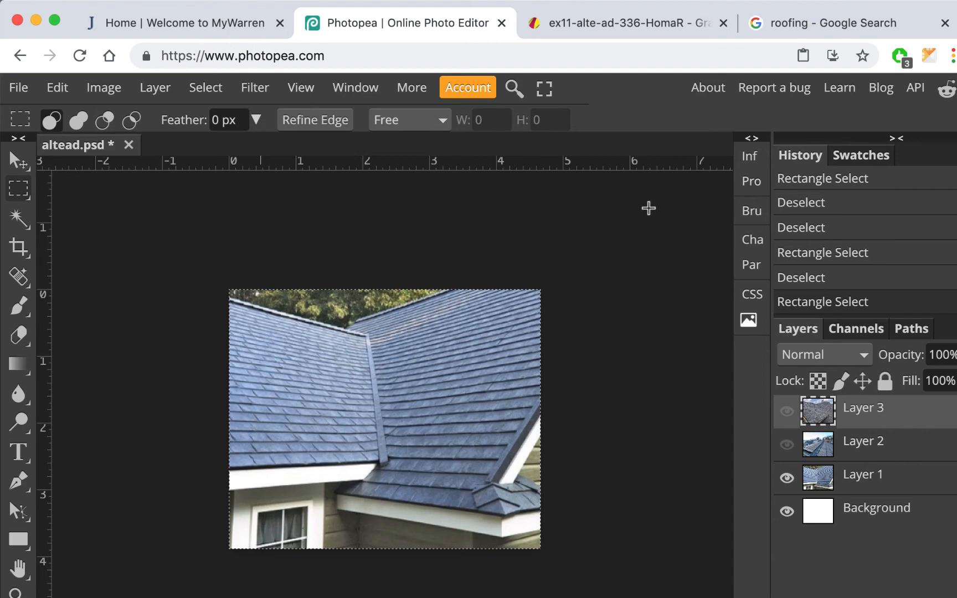
{"action": "left_click", "coordinate": [591, 28]}
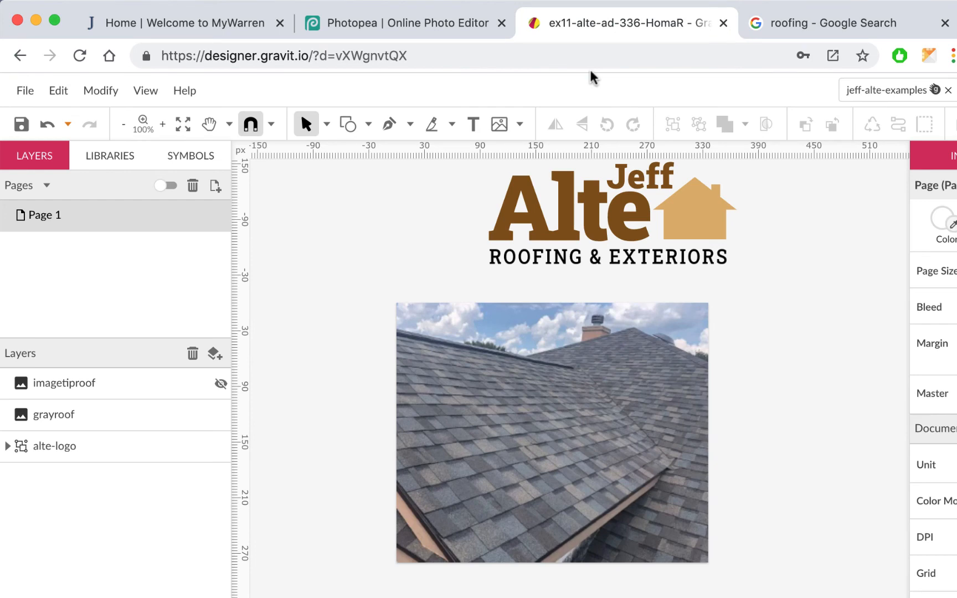
- Paste the blue roof photo as layer roof-blue-green and hide it, keeping imagetiproof hidden
{"action": "key", "text": "super+v"}
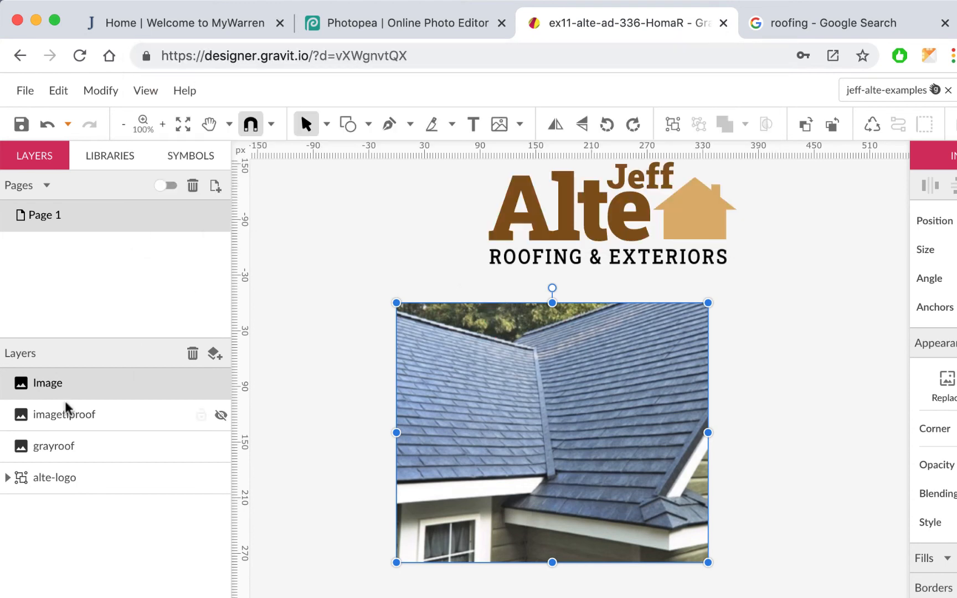
{"action": "double_click", "coordinate": [53, 383]}
{"action": "type", "text": "roof-blue-green"}
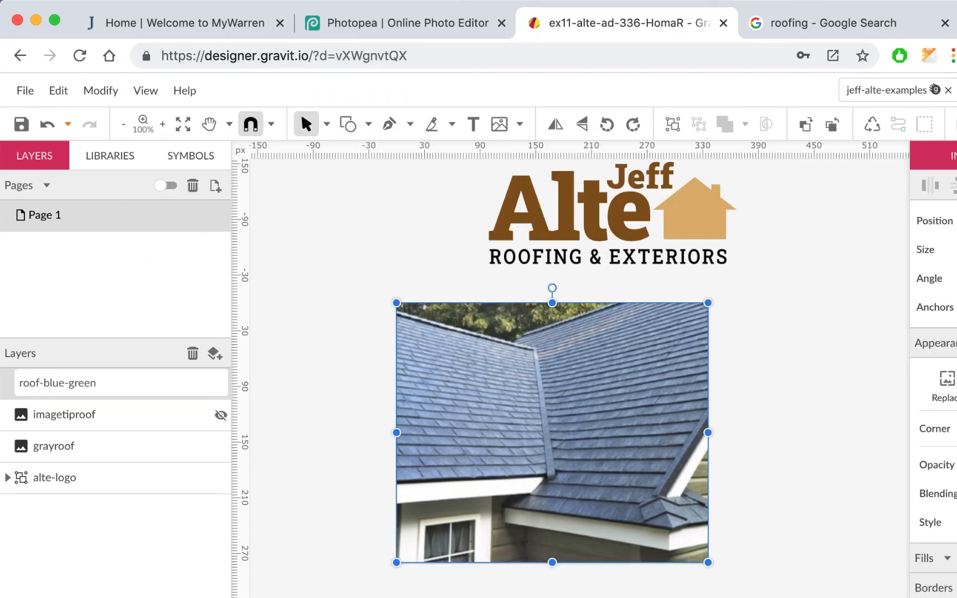
{"action": "key", "text": "Return"}
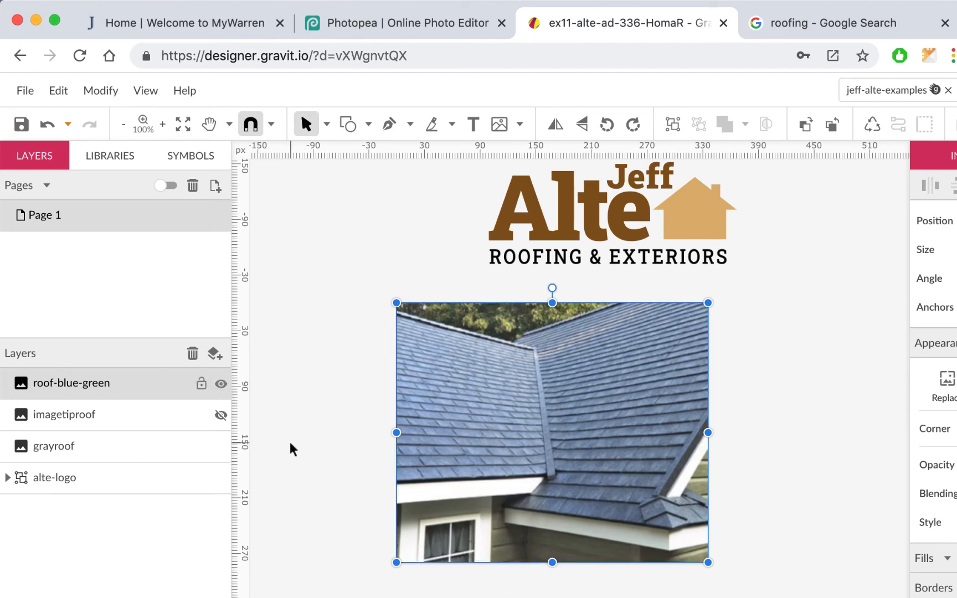
{"action": "left_click", "coordinate": [221, 383]}
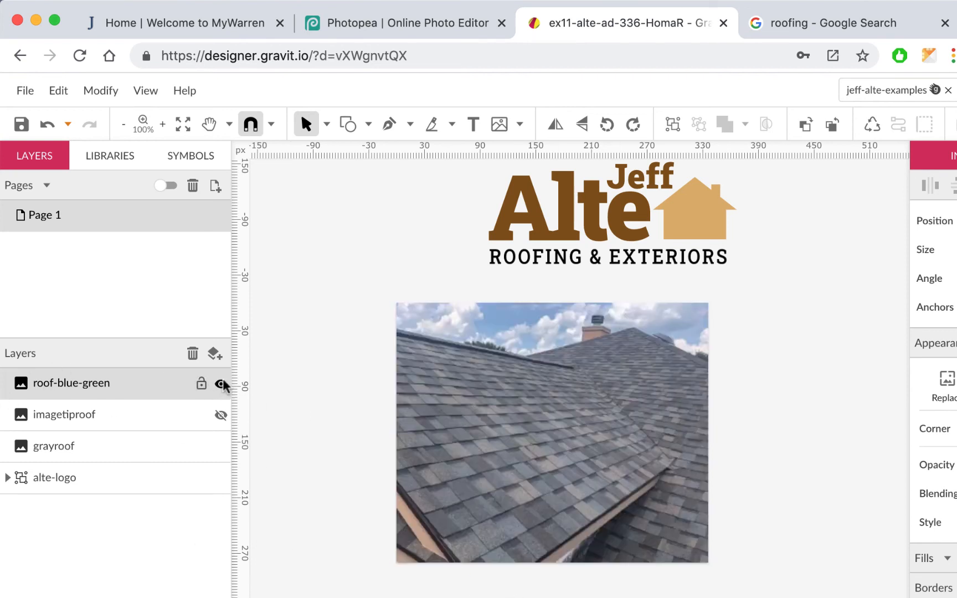
{"action": "left_click", "coordinate": [221, 416]}
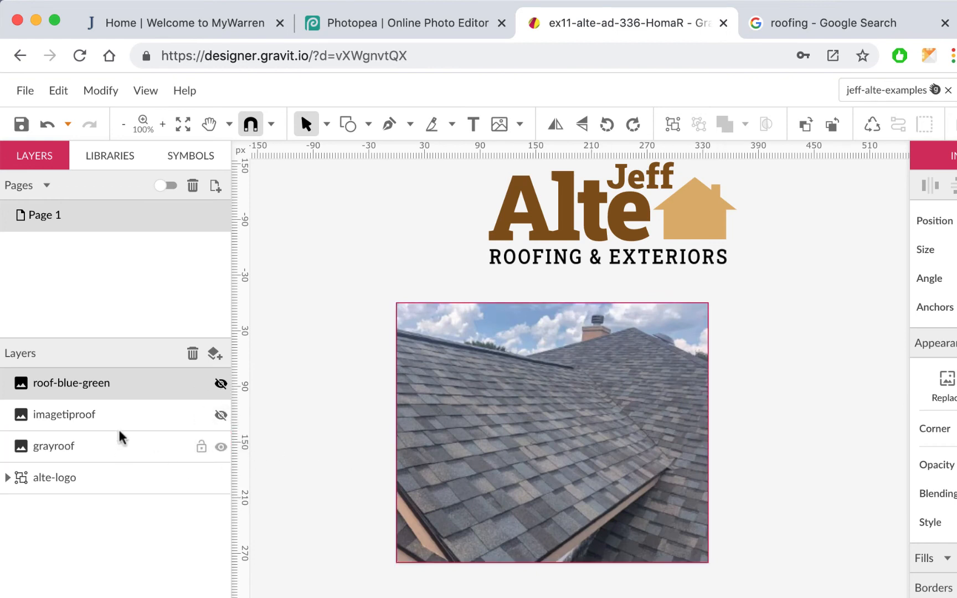
- Stack grayroof on top, position the logo over the photo, and move alte-logo above grayroof
{"action": "left_click_drag", "start_coordinate": [121, 436], "coordinate": [124, 381]}
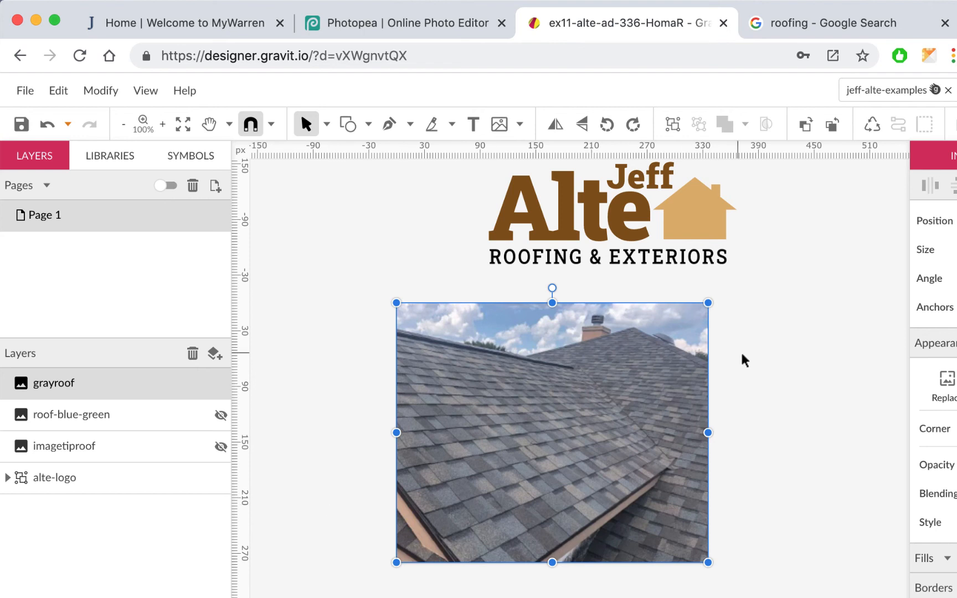
{"action": "scroll", "coordinate": [744, 360], "scroll_direction": "up", "scroll_amount": 4}
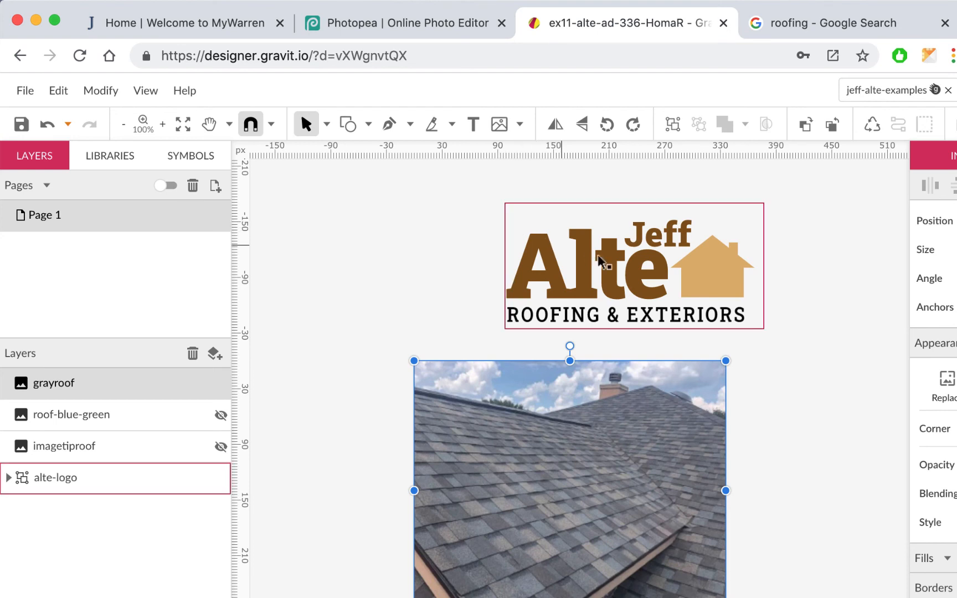
{"action": "left_click_drag", "start_coordinate": [625, 278], "coordinate": [578, 508]}
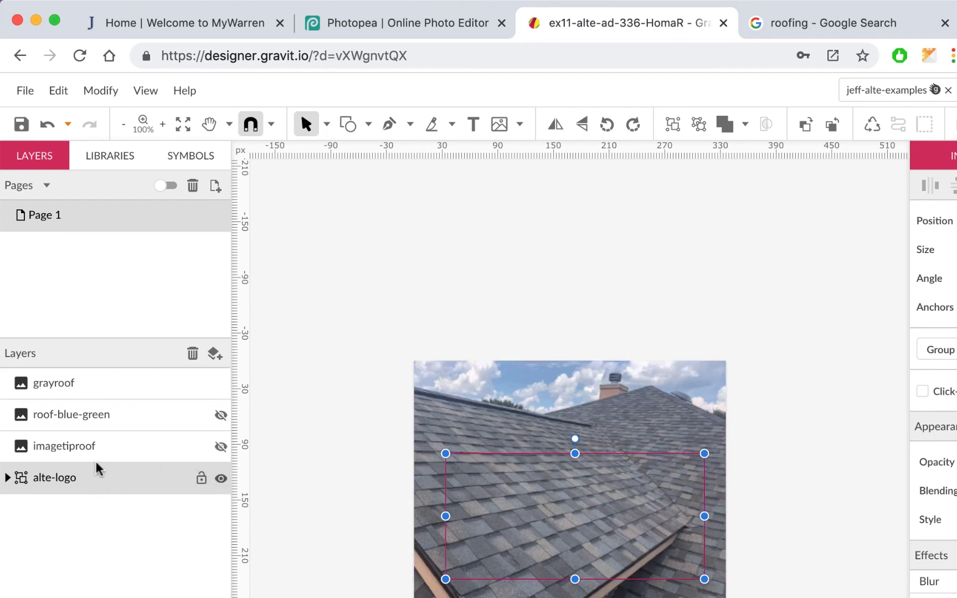
{"action": "left_click_drag", "start_coordinate": [98, 468], "coordinate": [82, 376]}
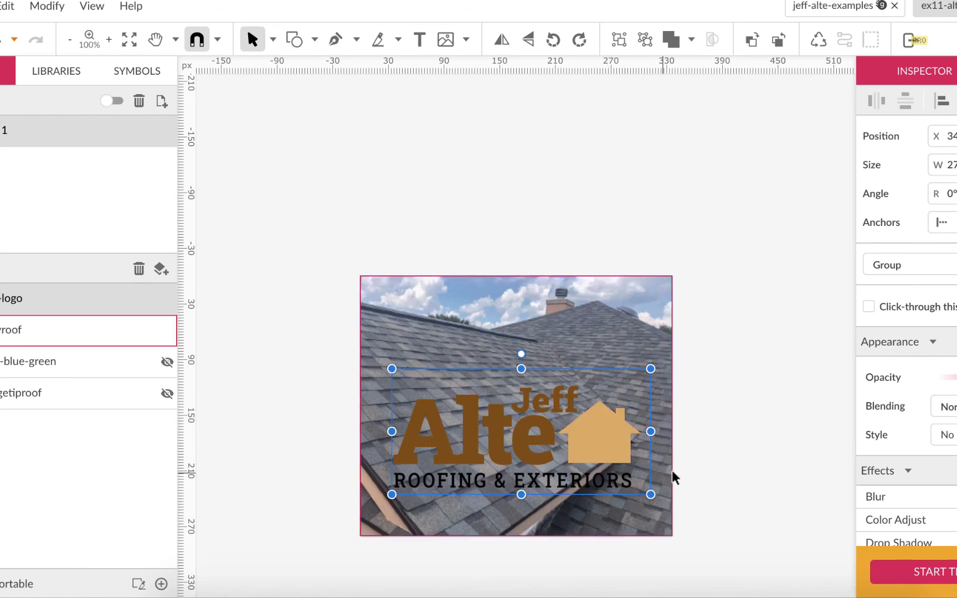
- Select the logo's Jeff text and open its colour picker, currently brown #86570F
{"action": "left_click", "coordinate": [699, 414]}
{"action": "left_click", "coordinate": [547, 399]}
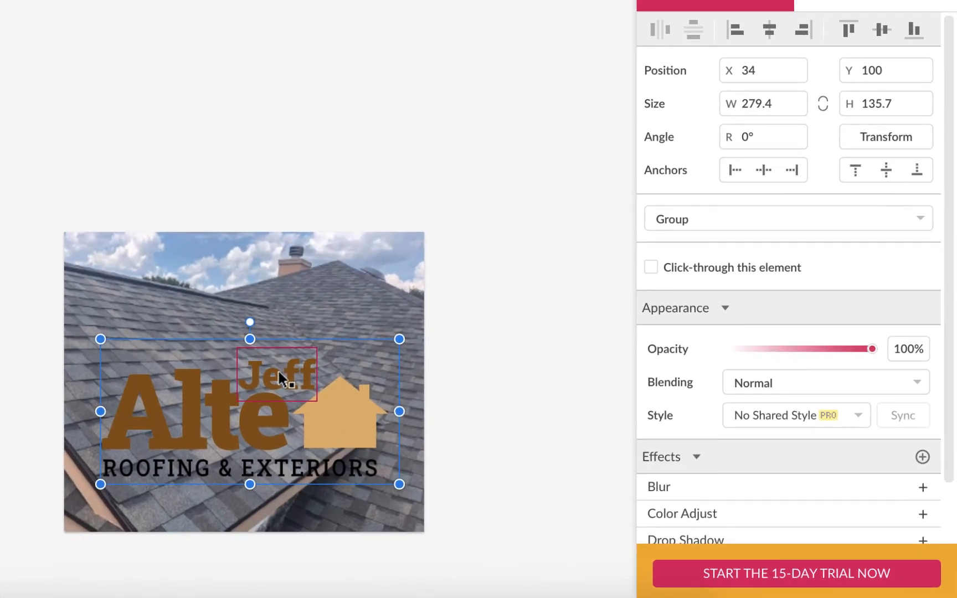
{"action": "double_click", "coordinate": [547, 400]}
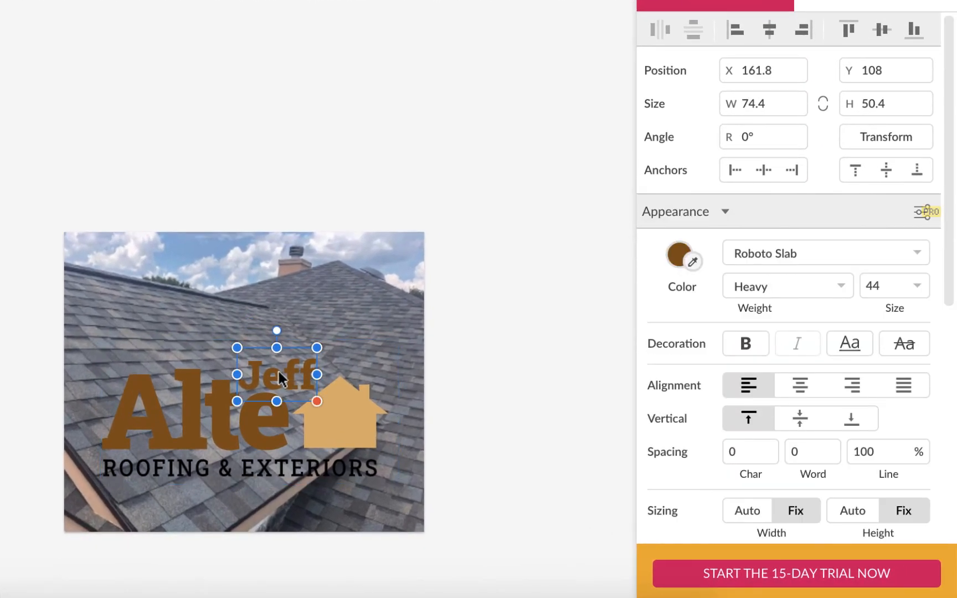
{"action": "left_click", "coordinate": [674, 254]}
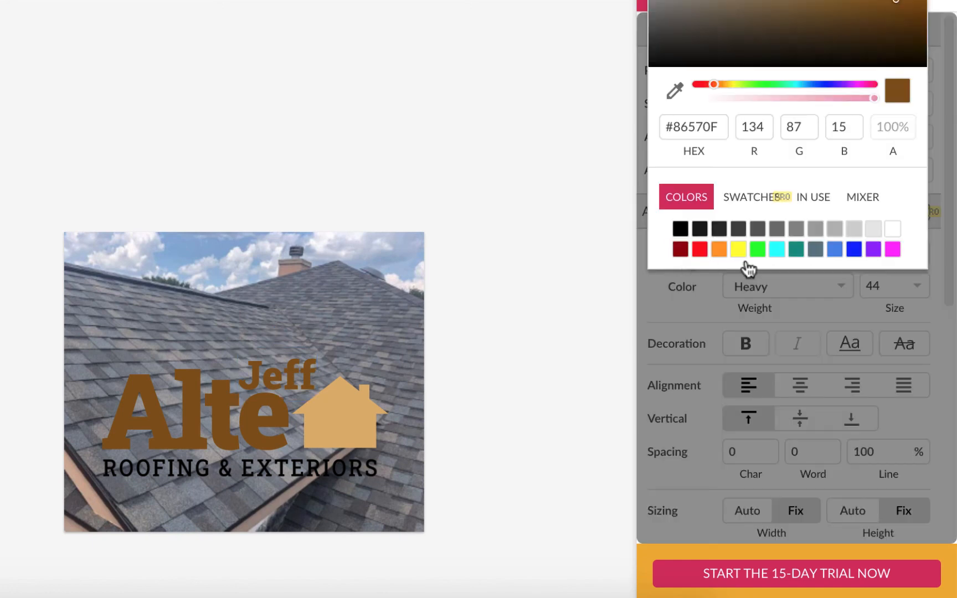